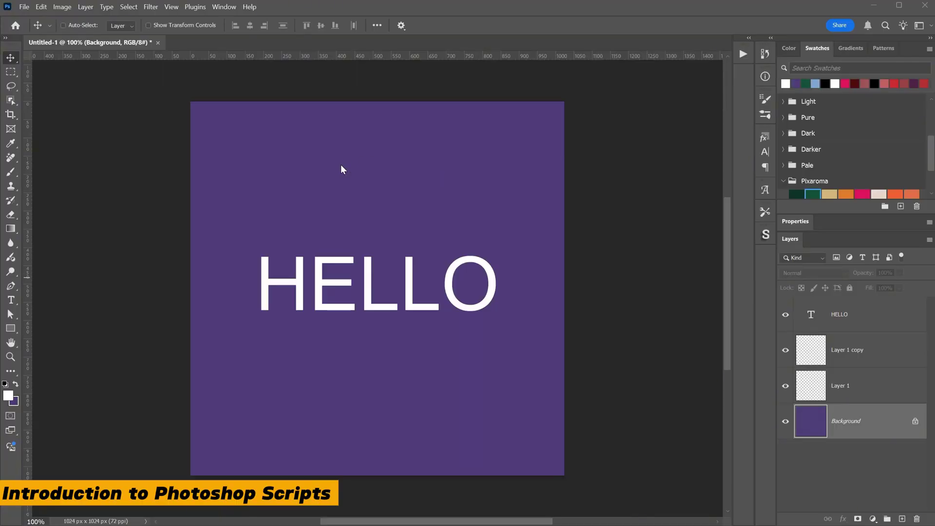
Step: Run File > Scripts > Delete All Empty Layers to remove Layer 1 and Layer 1 copy
{"action": "left_click", "coordinate": [23, 7]}
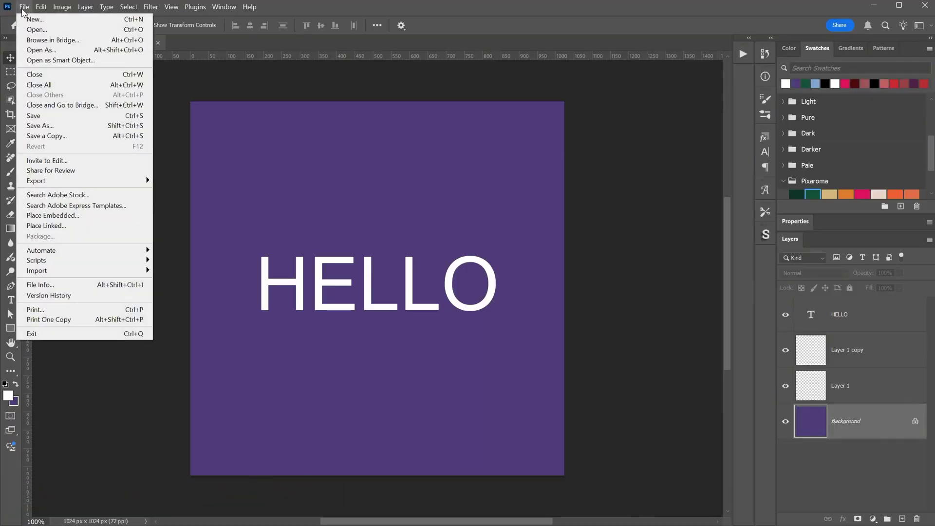
{"action": "mouse_move", "coordinate": [77, 263]}
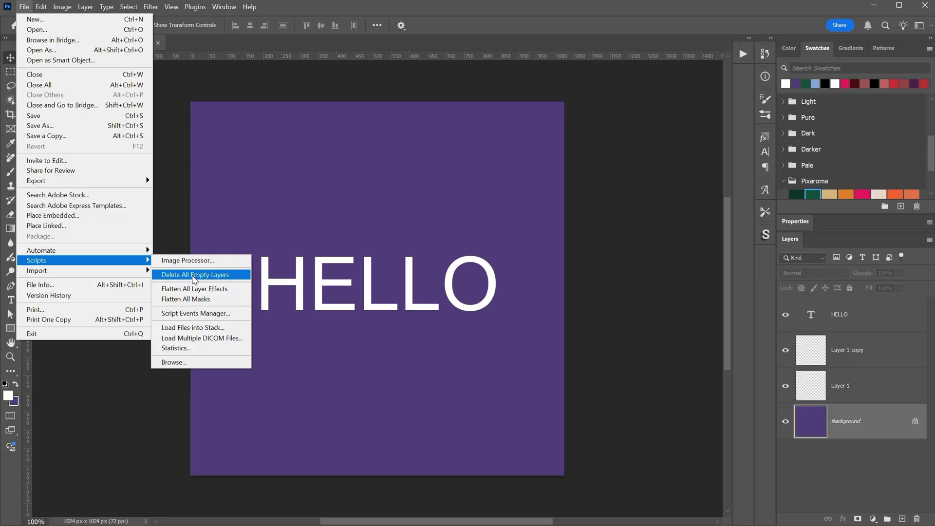
{"action": "left_click", "coordinate": [195, 279]}
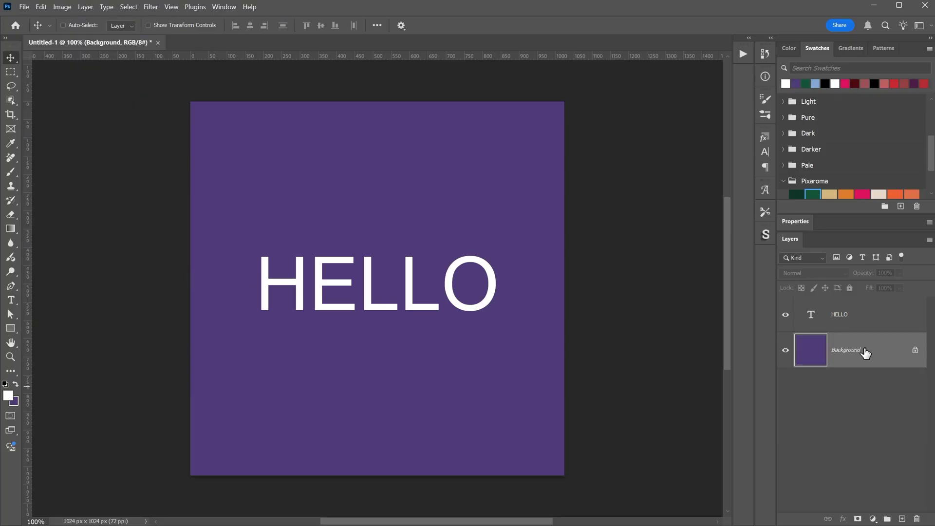
Step: Browse the Working Scripts folder, selecting Select Layers by Name.jsx and Monthly Calendar Generator.jsx
{"action": "left_click", "coordinate": [24, 7]}
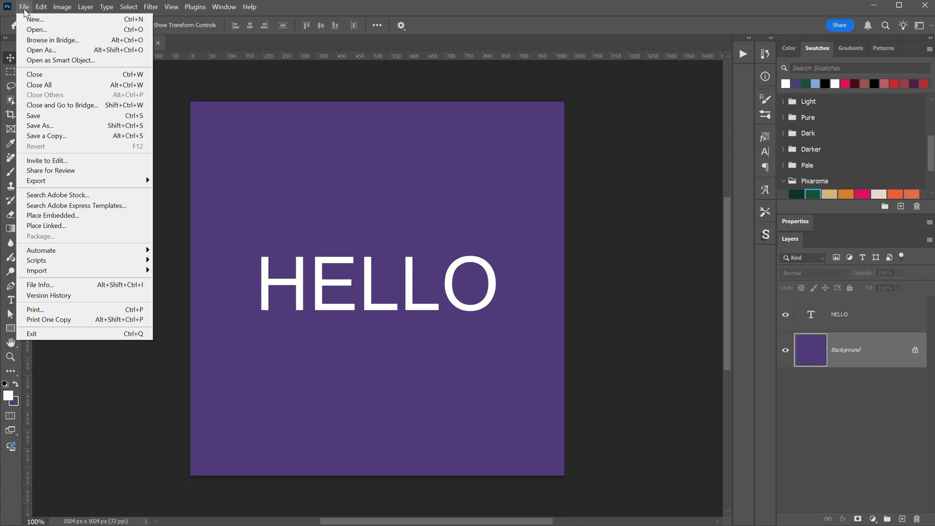
{"action": "mouse_move", "coordinate": [124, 263]}
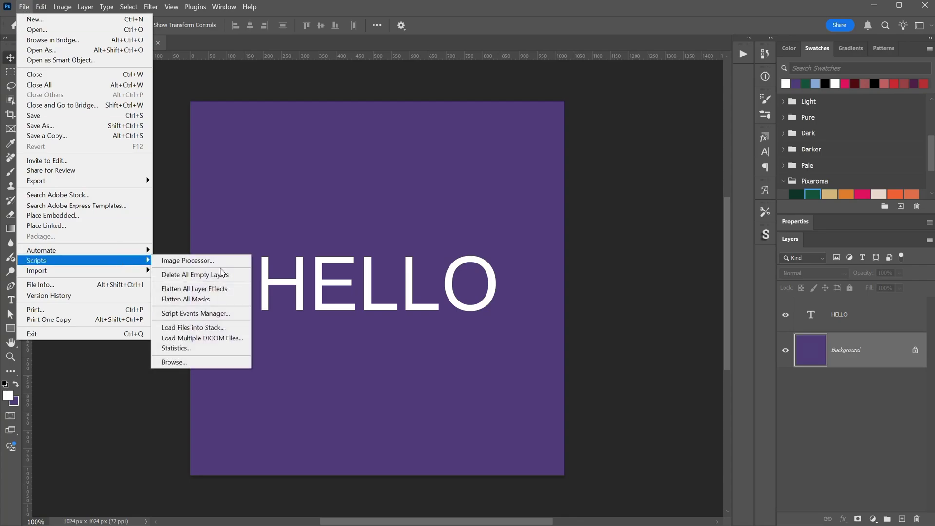
{"action": "left_click", "coordinate": [185, 362]}
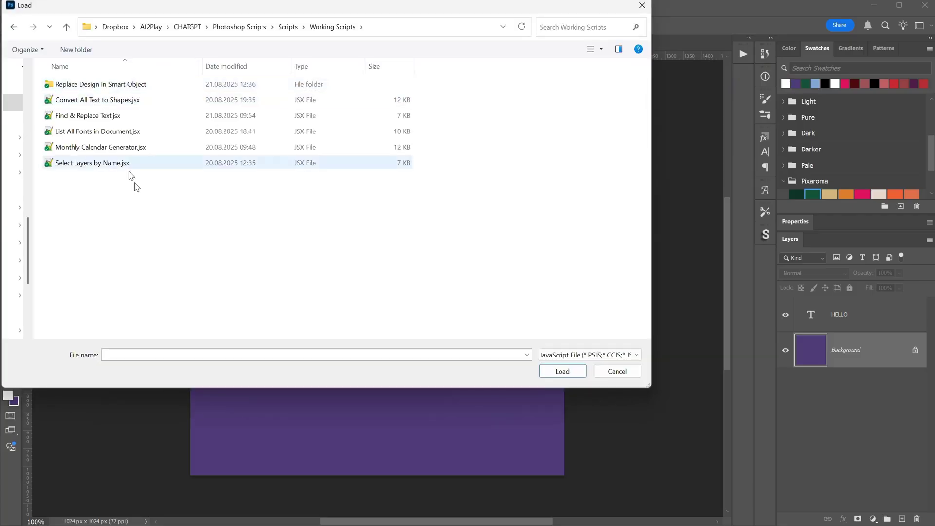
{"action": "left_click", "coordinate": [120, 168]}
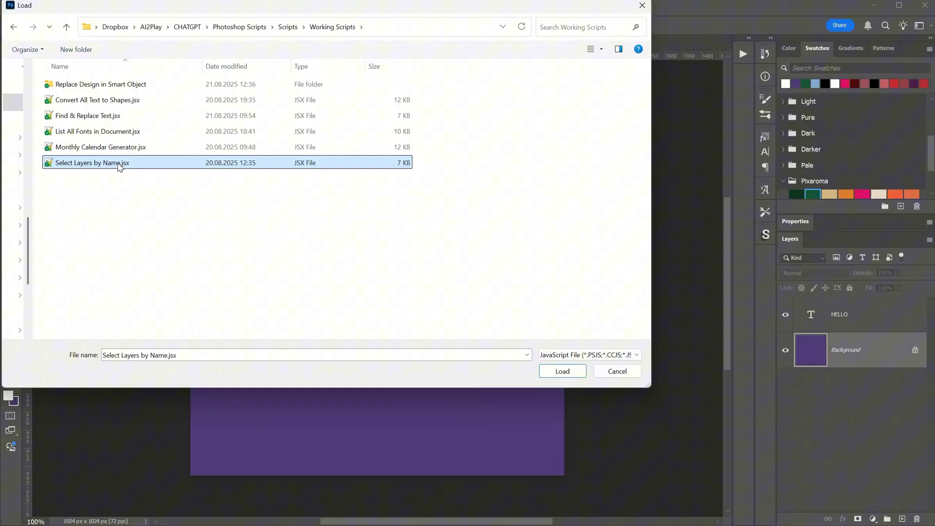
{"action": "left_click", "coordinate": [143, 148]}
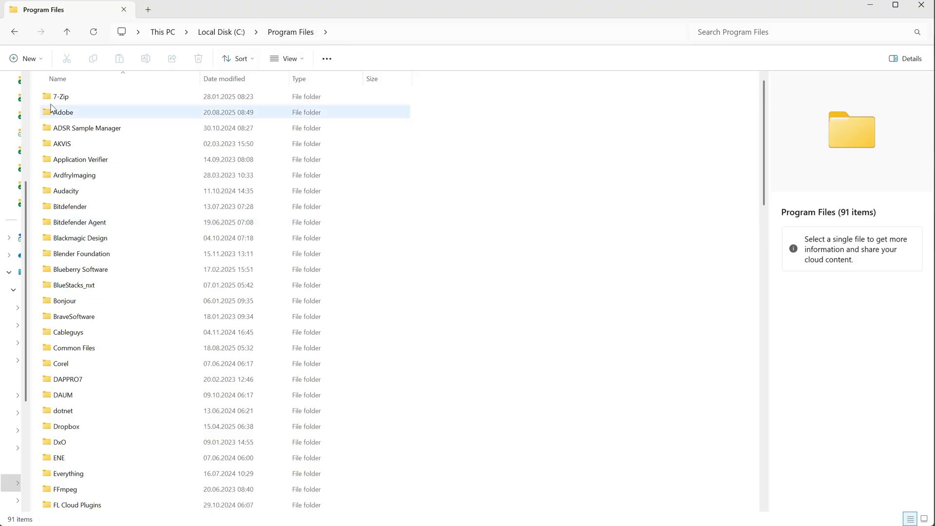
Step: Navigate into Adobe > Adobe Photoshop 2025 > Presets > Scripts in File Explorer
{"action": "double_click", "coordinate": [102, 116]}
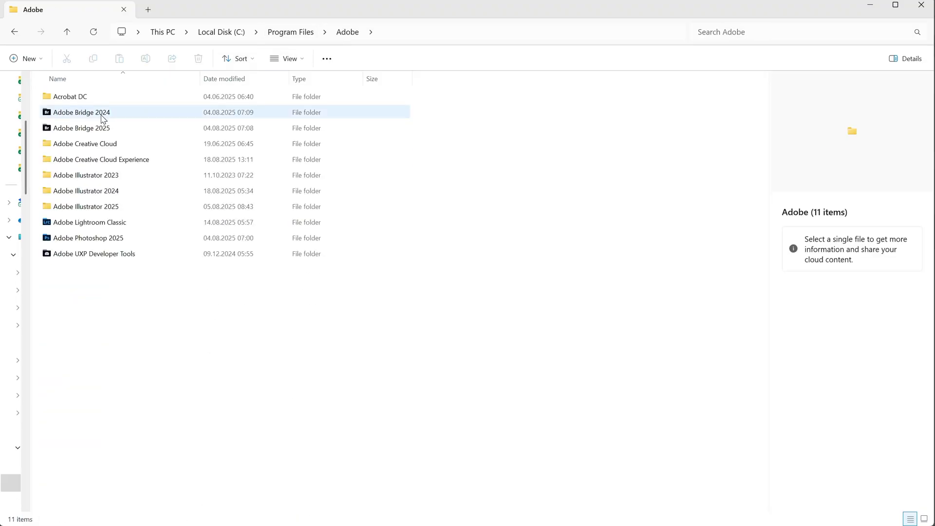
{"action": "double_click", "coordinate": [96, 239]}
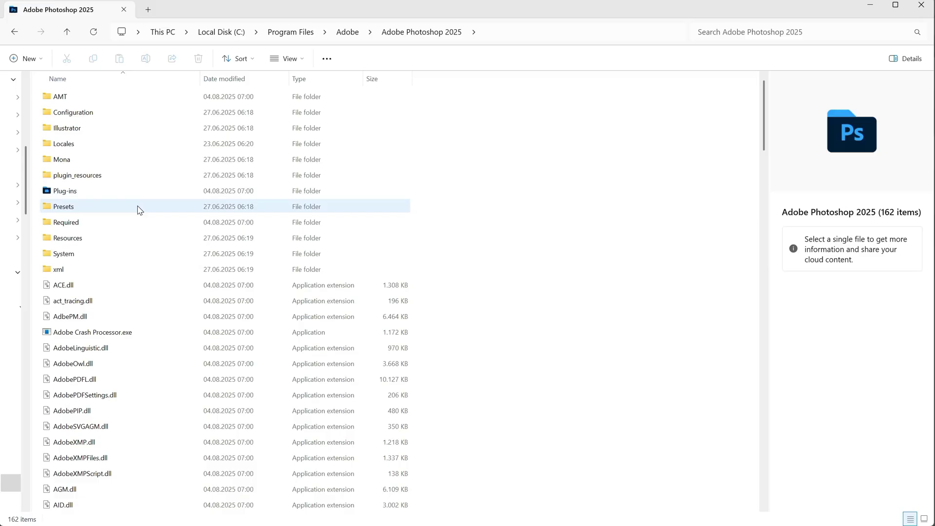
{"action": "double_click", "coordinate": [121, 210]}
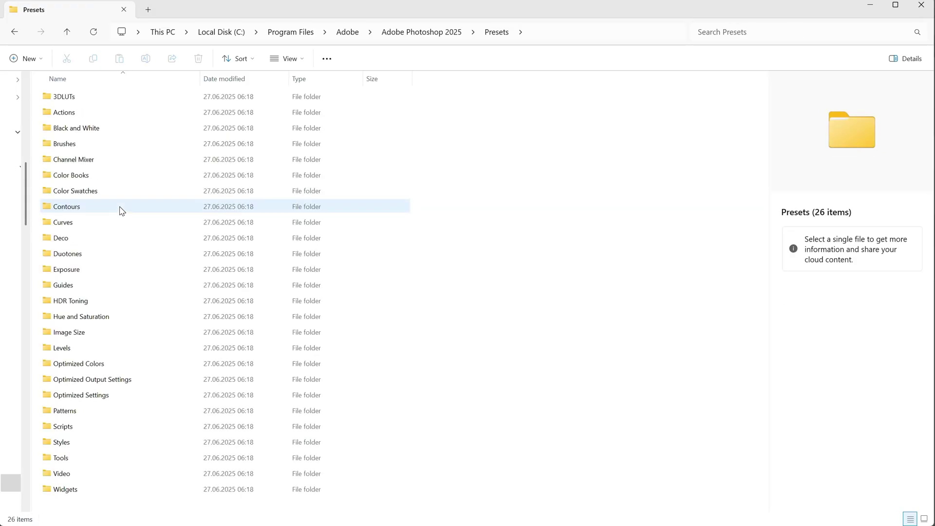
{"action": "double_click", "coordinate": [90, 428]}
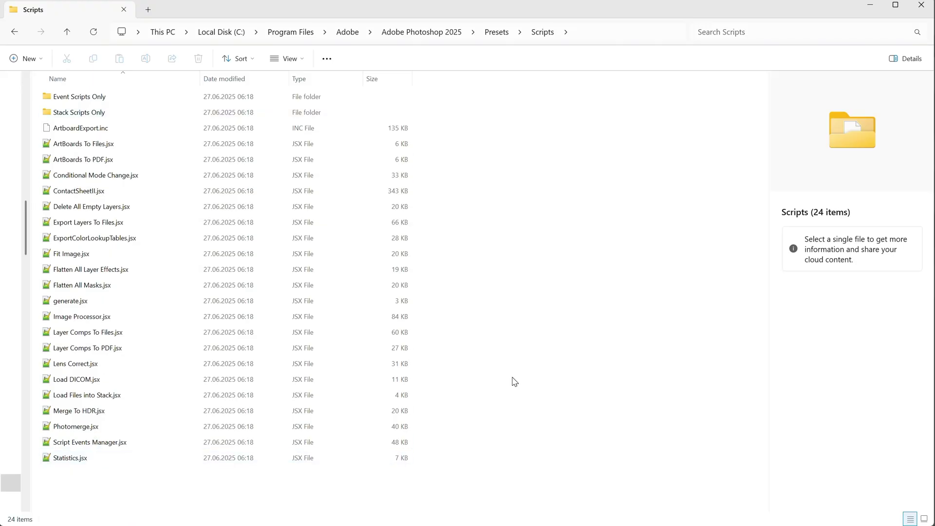
Step: Select Delete All Empty Layers.jsx and bring up its context menu
{"action": "left_click", "coordinate": [112, 207]}
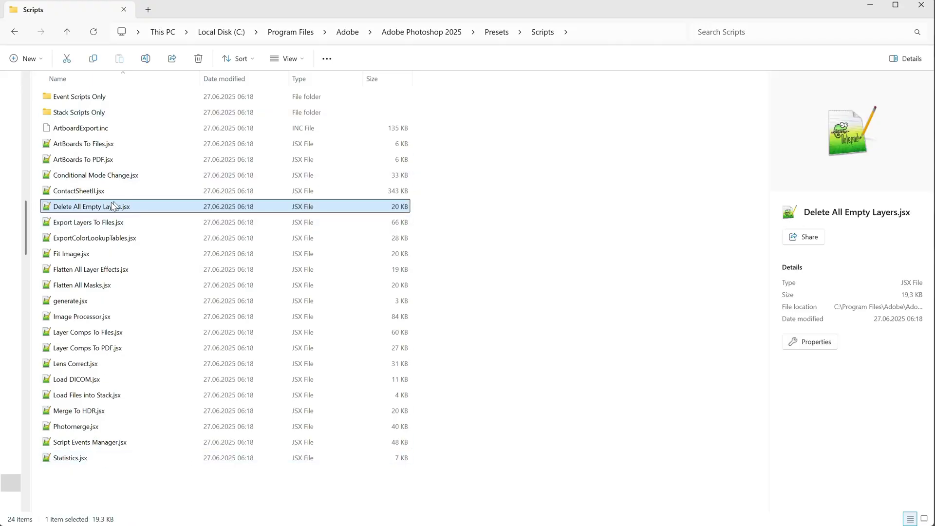
{"action": "double_click", "coordinate": [102, 207]}
{"action": "right_click", "coordinate": [103, 208]}
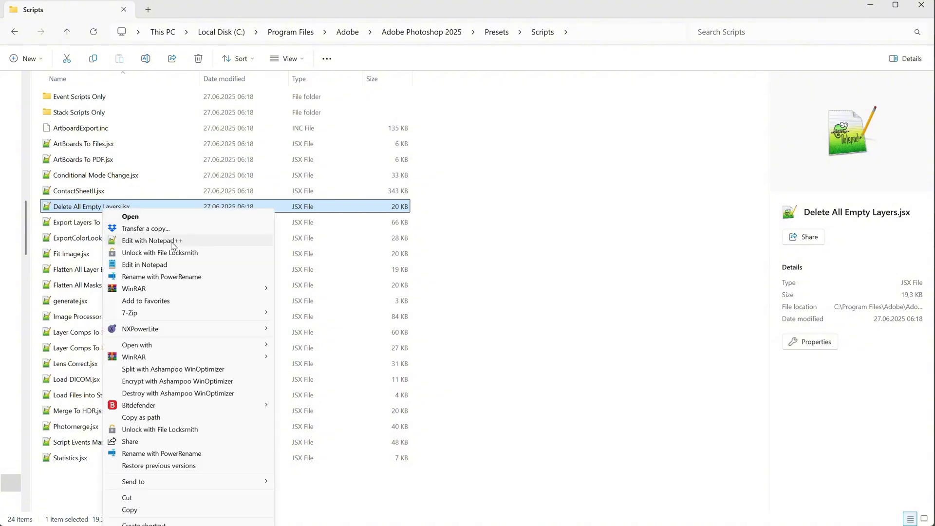
Step: Edit Delete All Empty Layers.jsx in Notepad, scroll through its code, then close Notepad
{"action": "left_click", "coordinate": [152, 265]}
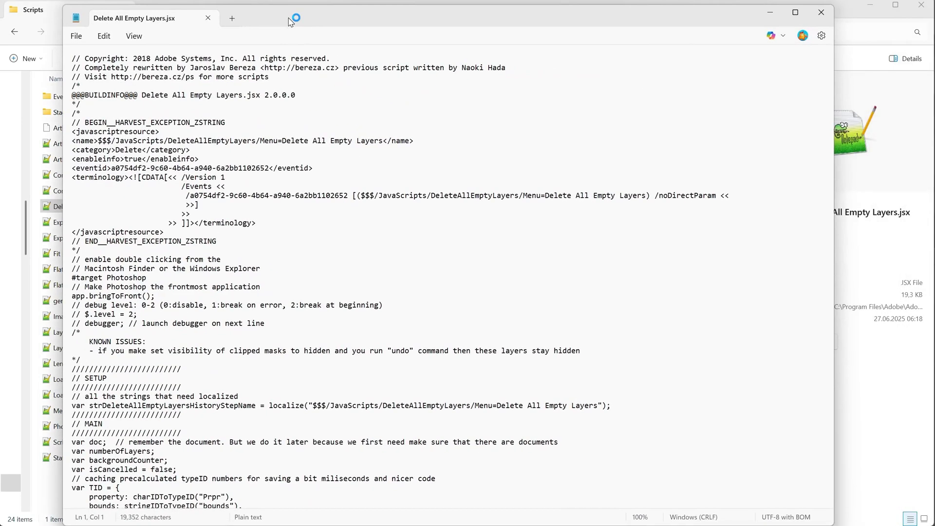
{"action": "scroll", "coordinate": [251, 116], "scroll_direction": "down", "scroll_amount": 20}
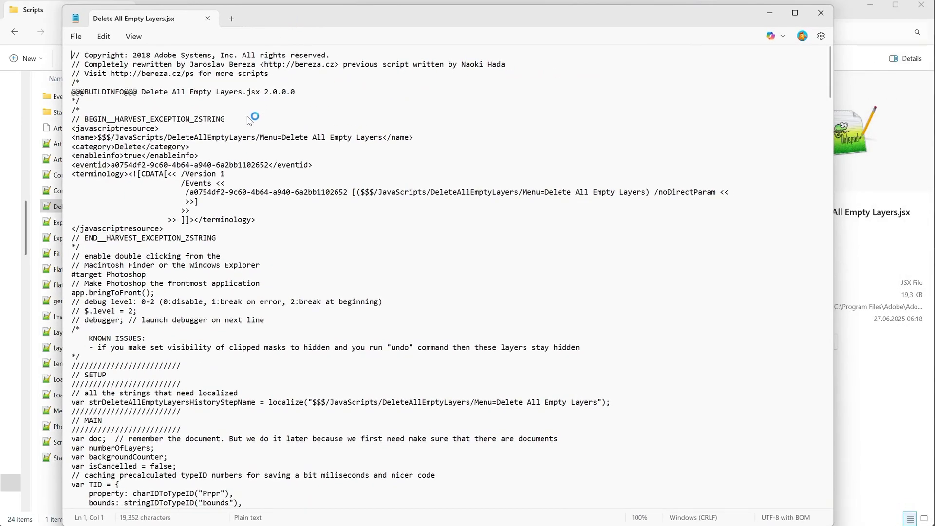
{"action": "scroll", "coordinate": [254, 115], "scroll_direction": "down", "scroll_amount": 20}
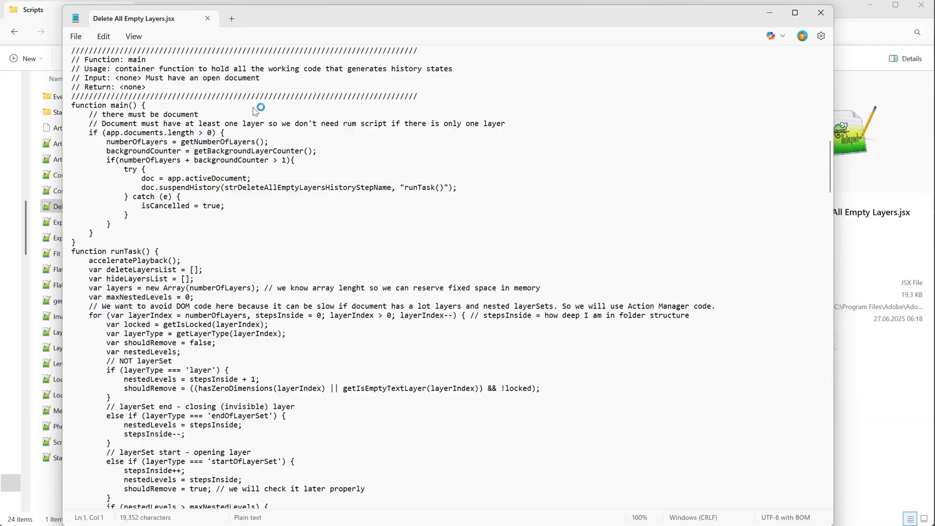
{"action": "scroll", "coordinate": [262, 200], "scroll_direction": "down", "scroll_amount": 20}
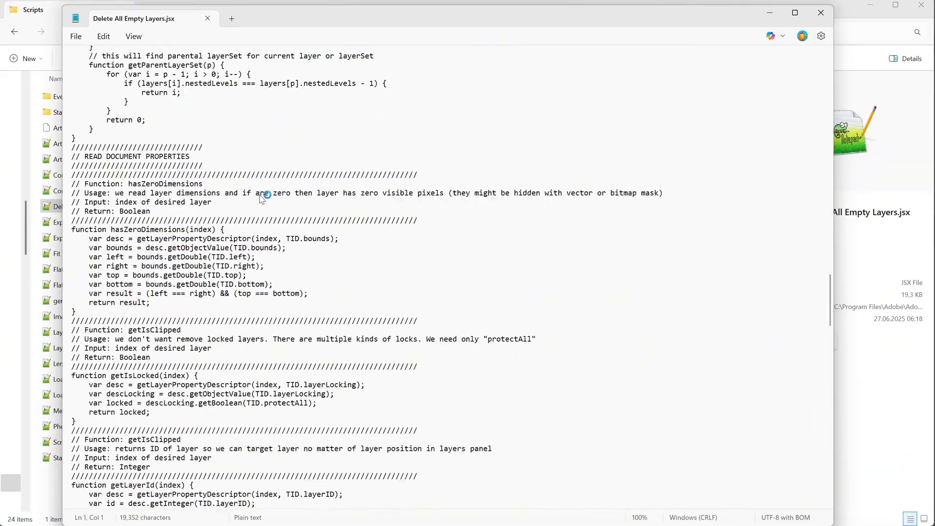
{"action": "left_click", "coordinate": [822, 14]}
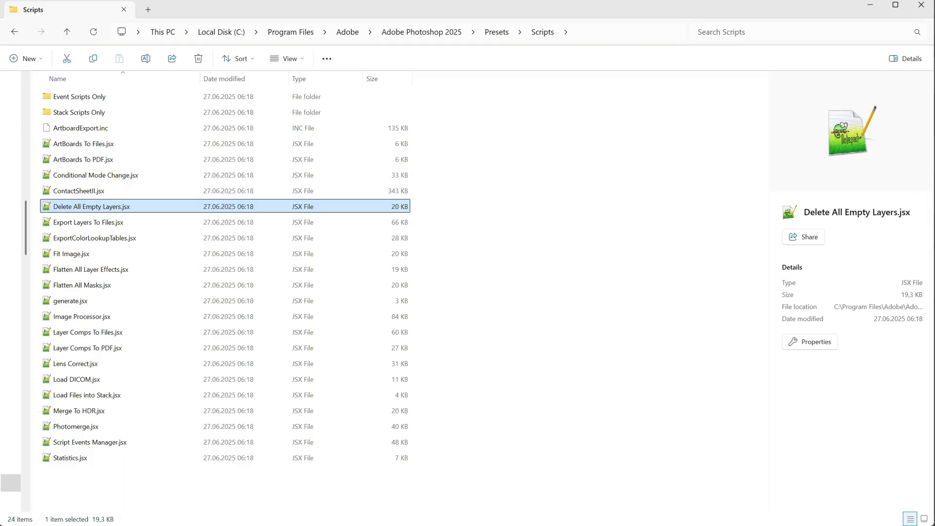
Step: Paste the six selected JSX scripts into Presets\Scripts, granting administrator permission for all items
{"action": "left_click_drag", "start_coordinate": [132, 159], "coordinate": [73, 42]}
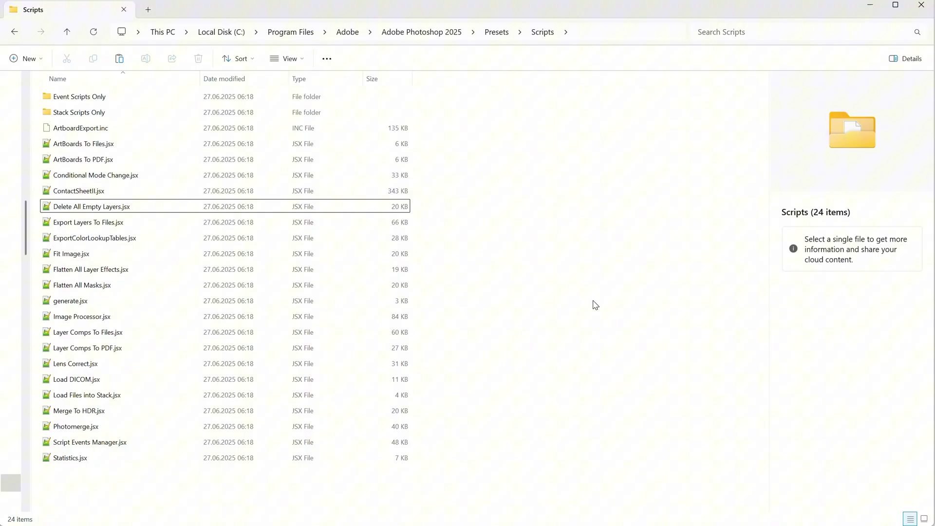
{"action": "key", "text": "ctrl+v"}
{"action": "left_click", "coordinate": [553, 243]}
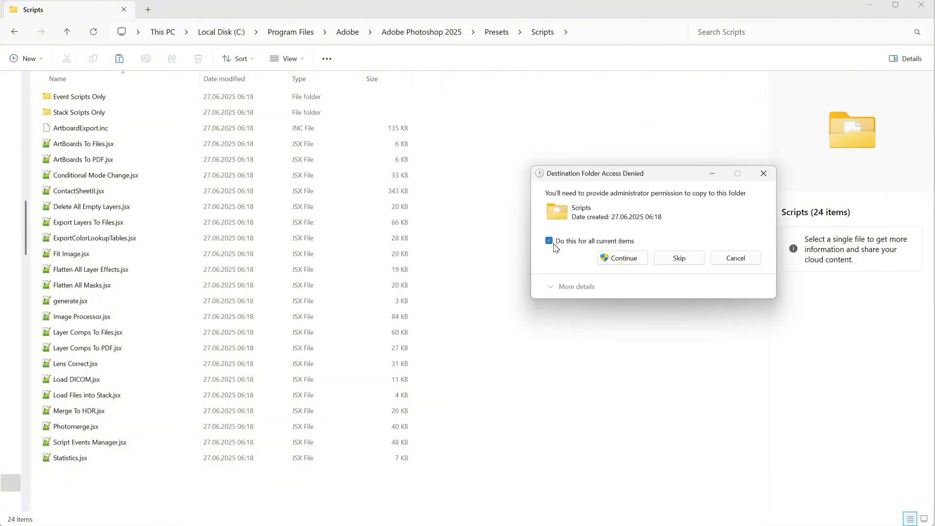
{"action": "left_click", "coordinate": [622, 259]}
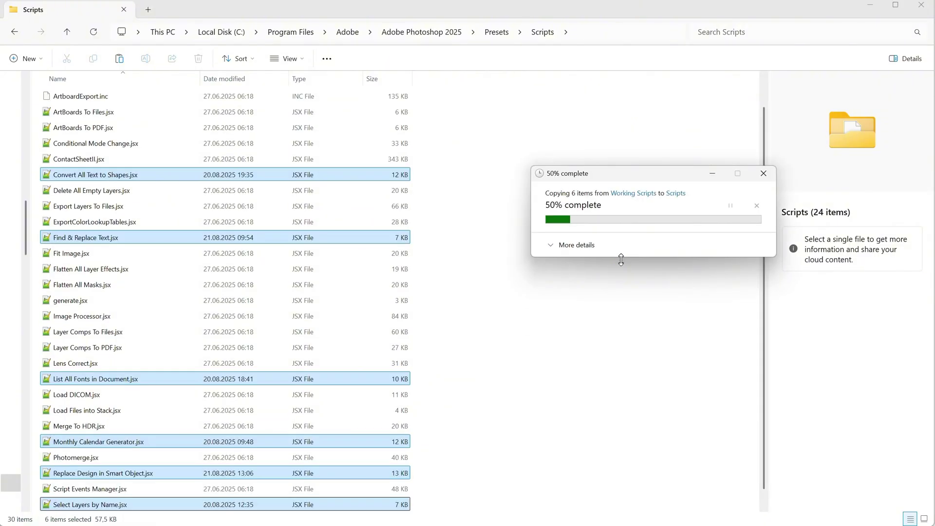
Step: Close File Explorer, restart Photoshop, and check File > Scripts in Untitled-1.psd for the new scripts
{"action": "left_click", "coordinate": [921, 5]}
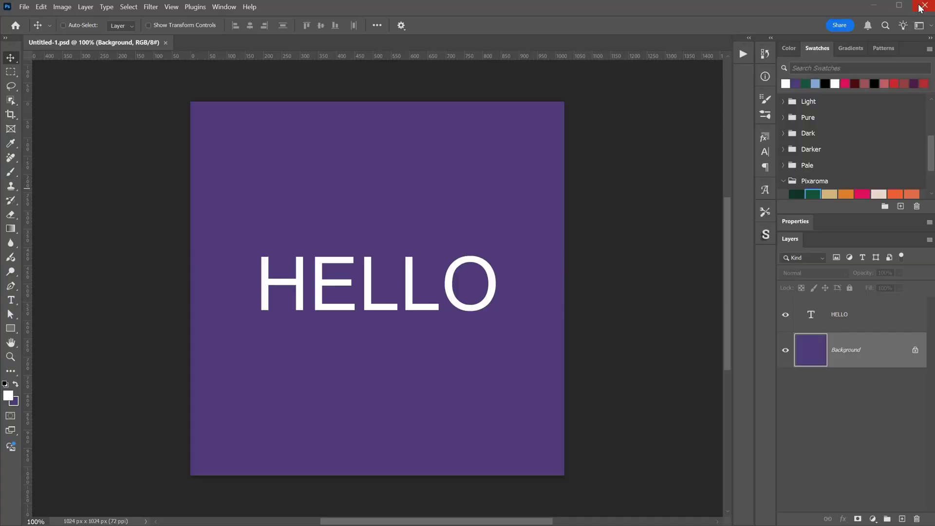
{"action": "left_click", "coordinate": [924, 6]}
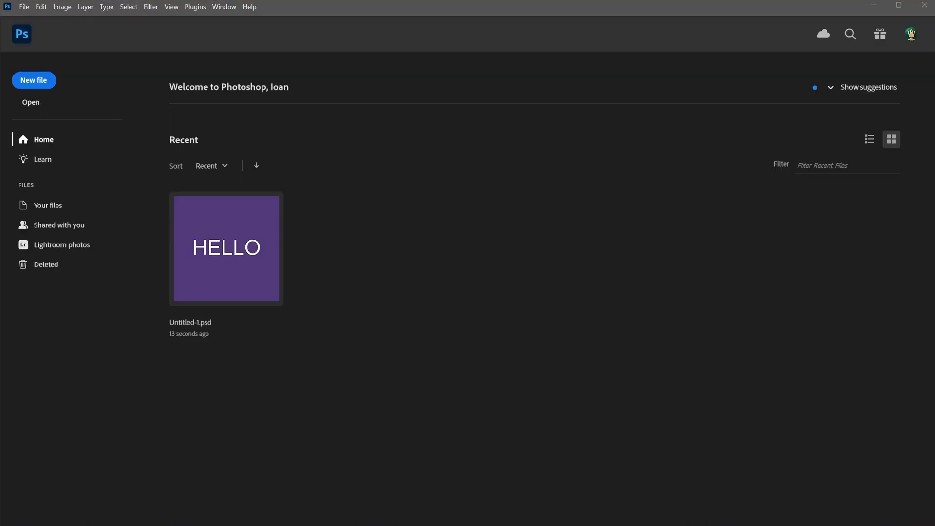
{"action": "left_click", "coordinate": [24, 6]}
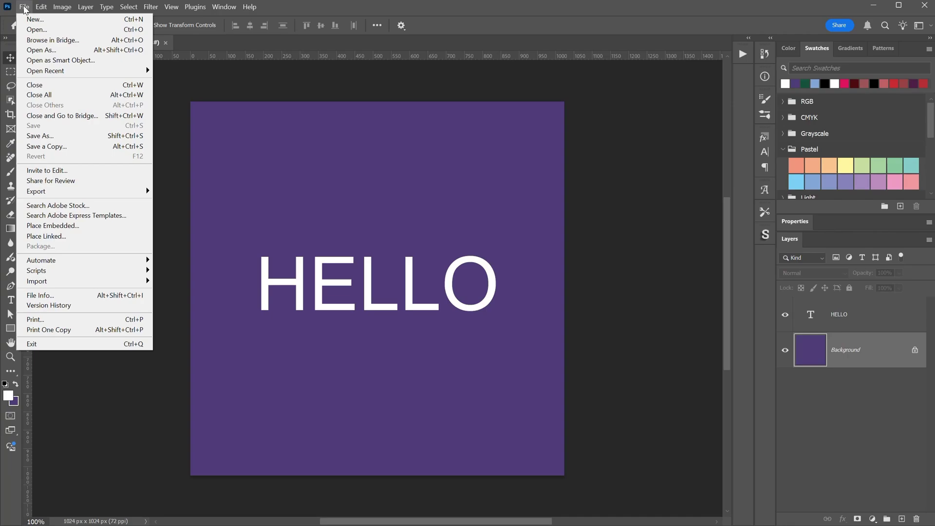
{"action": "mouse_move", "coordinate": [82, 271]}
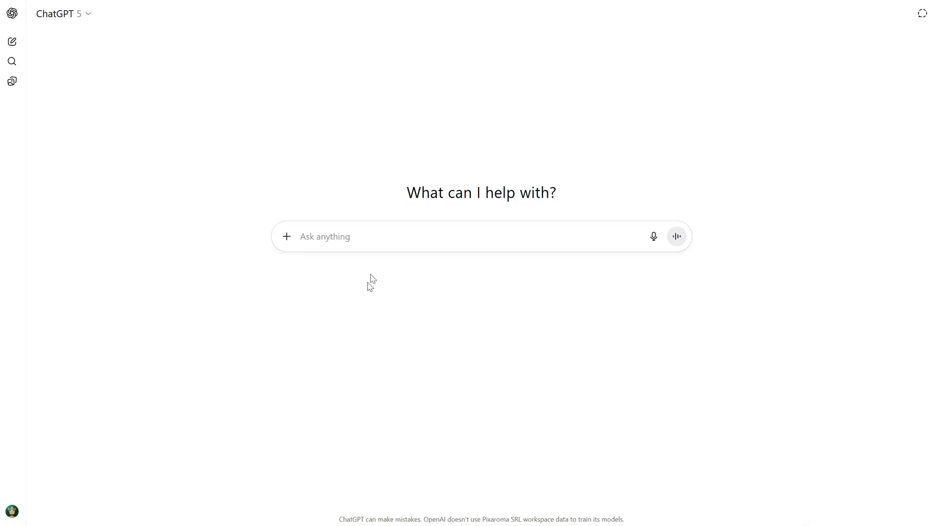
Step: Send ChatGPT the prompt for a minimal Photoshop 2025 Hello world JSX script and copy its code
{"action": "type", "text": "Create a single-file Photoshop JSX script for Photoshop 2025. The script should simply show a message box with the text: \"Hello world. I am a Photoshop script.\" When the user presses OK, the script ends."}
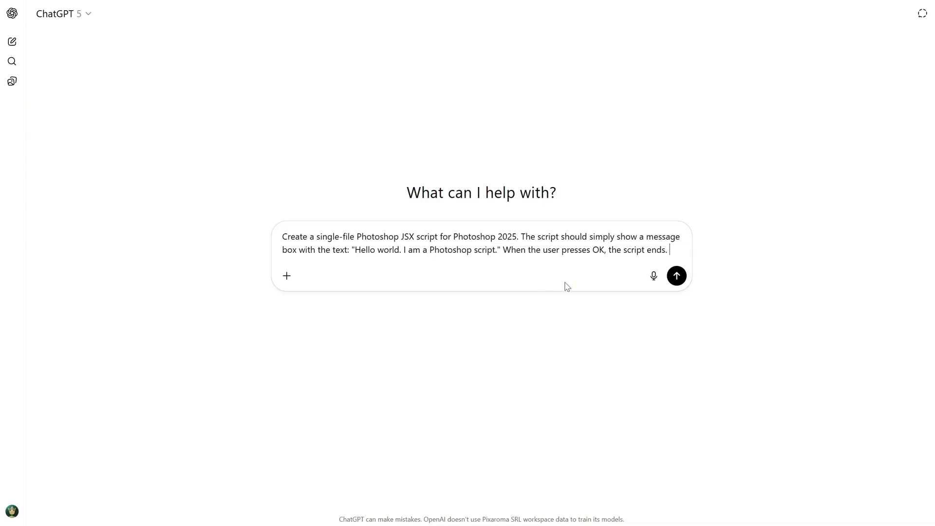
{"action": "left_click", "coordinate": [677, 276]}
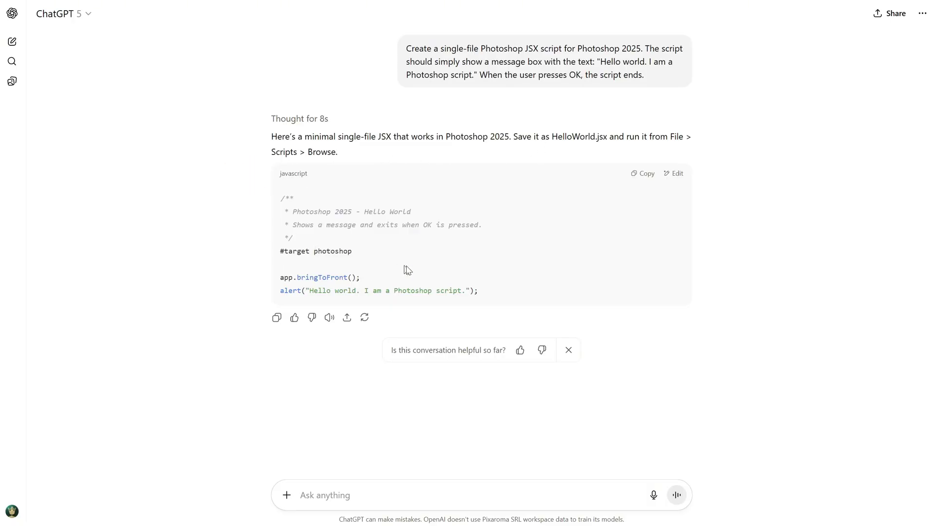
{"action": "left_click", "coordinate": [644, 174]}
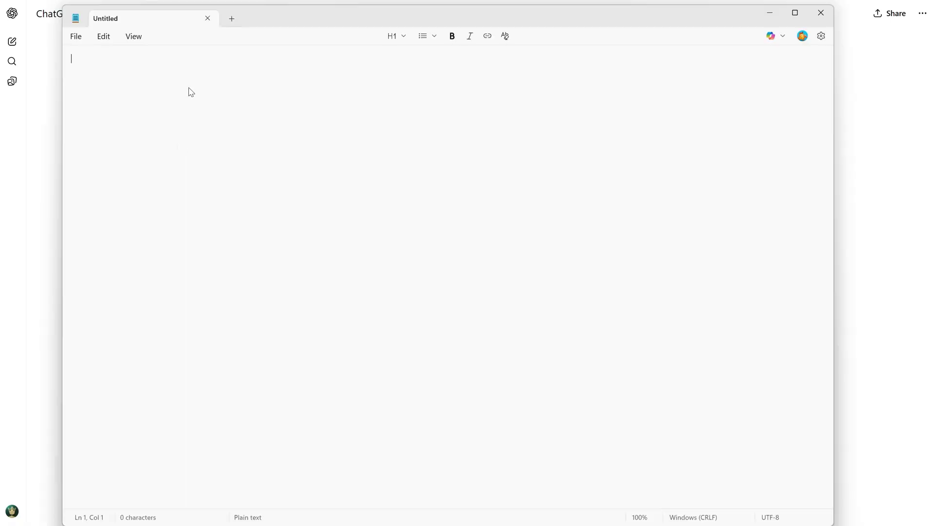
Step: Paste the script into Notepad and add a ' * AI2PLAY' line to its comment header
{"action": "key", "text": "ctrl+v"}
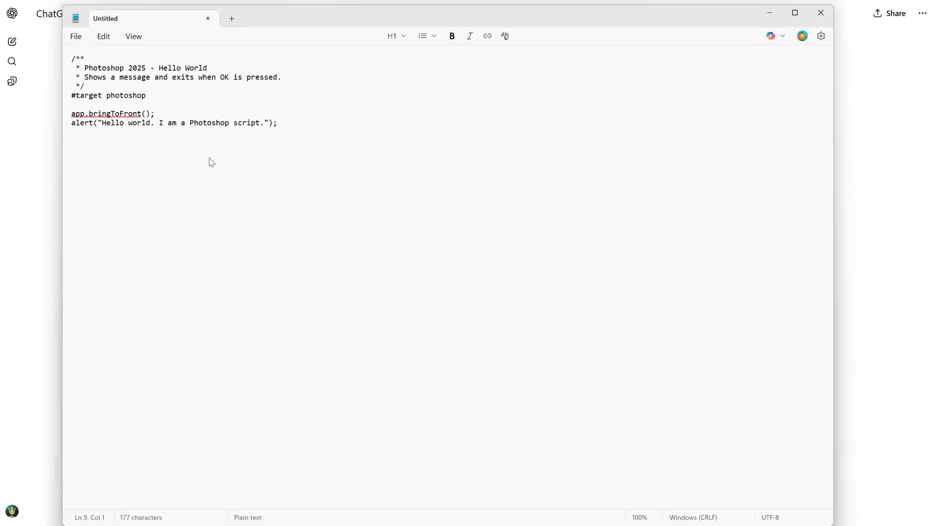
{"action": "left_click", "coordinate": [80, 57]}
{"action": "left_click", "coordinate": [84, 86]}
{"action": "left_click", "coordinate": [283, 76]}
{"action": "key", "text": "Return"}
{"action": "type", "text": "* AI2PLAY"}
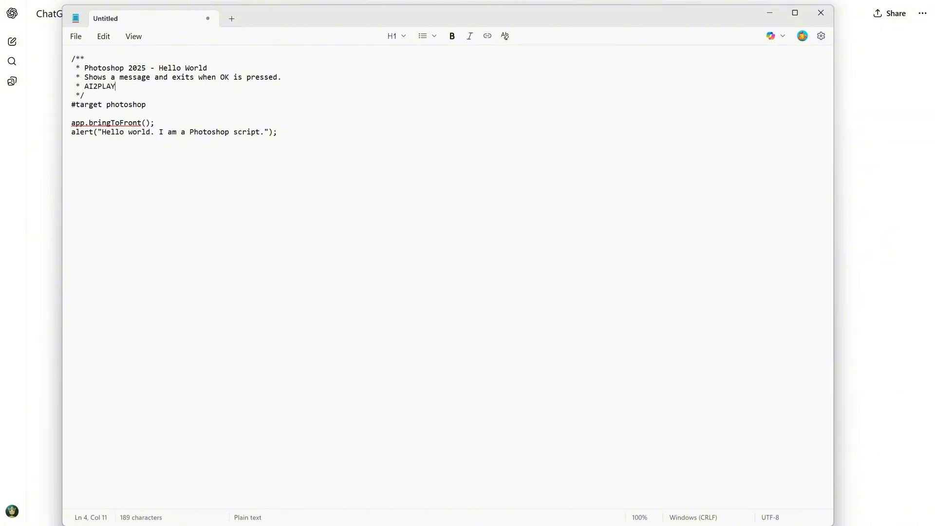
Step: Highlight the #target photoshop, app.bringToFront(); and alert lines to explain the script
{"action": "left_click_drag", "start_coordinate": [146, 105], "coordinate": [54, 106]}
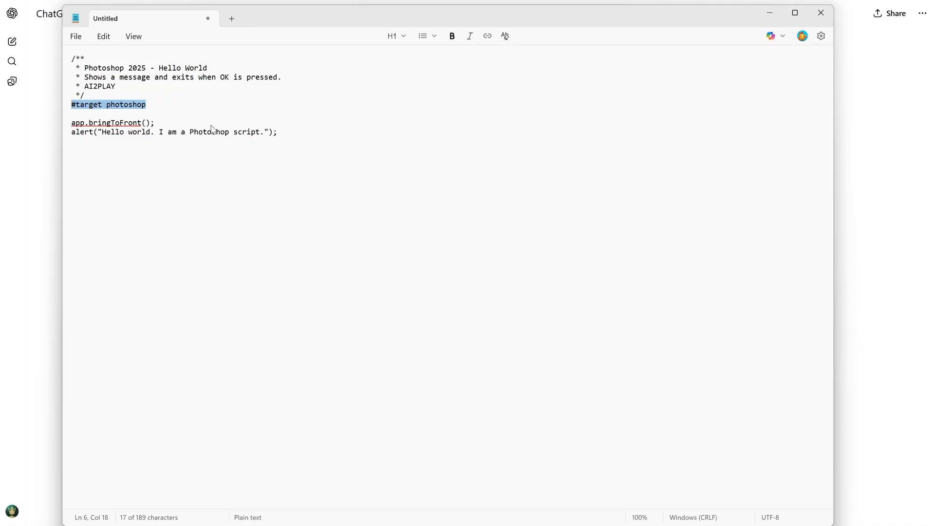
{"action": "left_click_drag", "start_coordinate": [168, 123], "coordinate": [38, 121]}
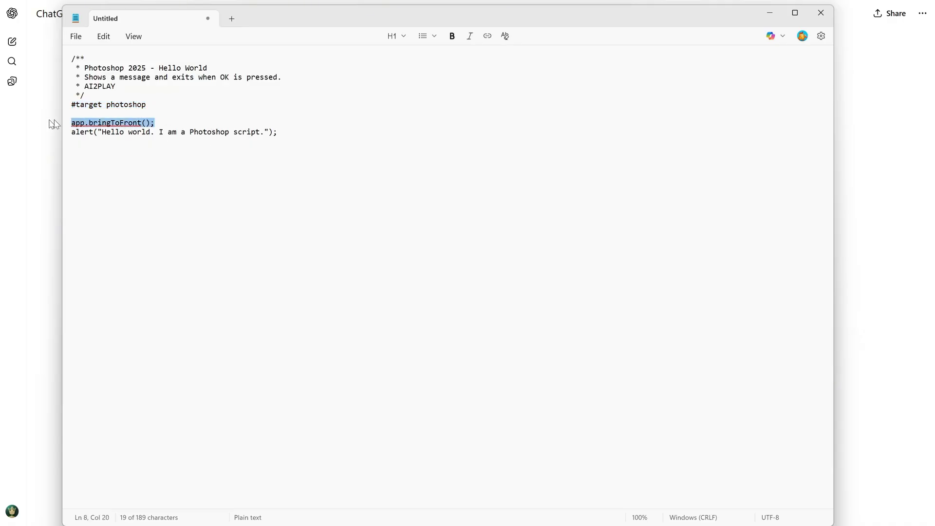
{"action": "left_click_drag", "start_coordinate": [311, 131], "coordinate": [34, 134]}
{"action": "left_click", "coordinate": [229, 178]}
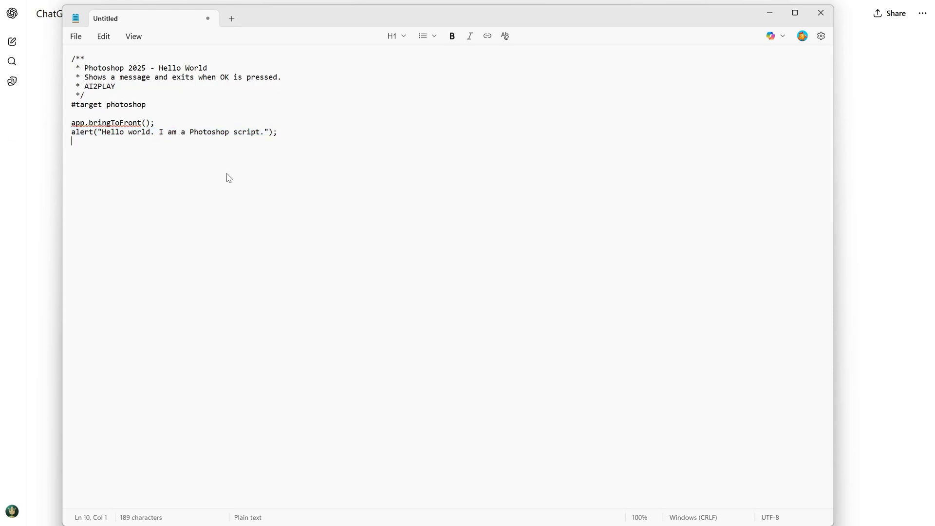
Step: Start Save As with file type All files (*.*) and enter the name HelloWorld.jsx
{"action": "left_click", "coordinate": [76, 36]}
{"action": "left_click", "coordinate": [86, 165]}
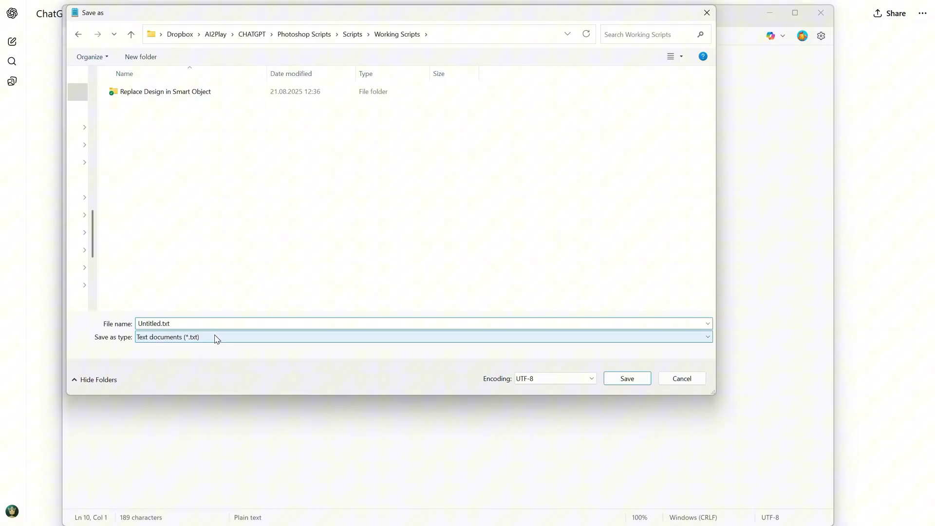
{"action": "left_click", "coordinate": [216, 338]}
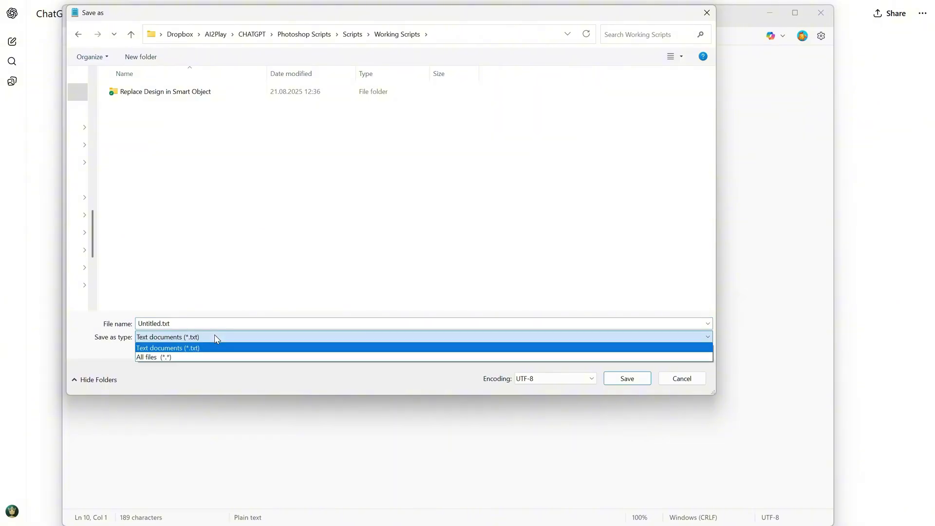
{"action": "left_click", "coordinate": [168, 357]}
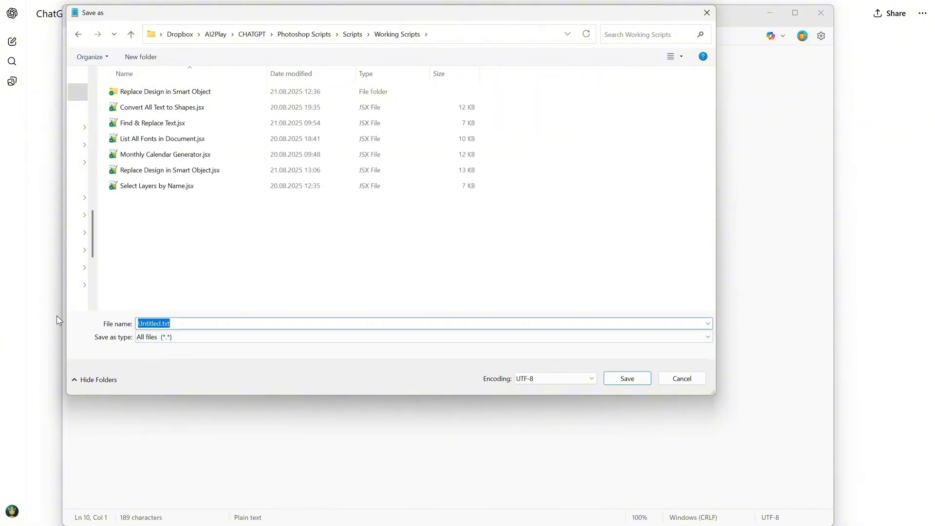
{"action": "type", "text": "HelloWorld.jsx"}
Step: Save HelloWorld.jsx, then bring up Photoshop's File > Scripts > Browse dialog
{"action": "left_click", "coordinate": [621, 378]}
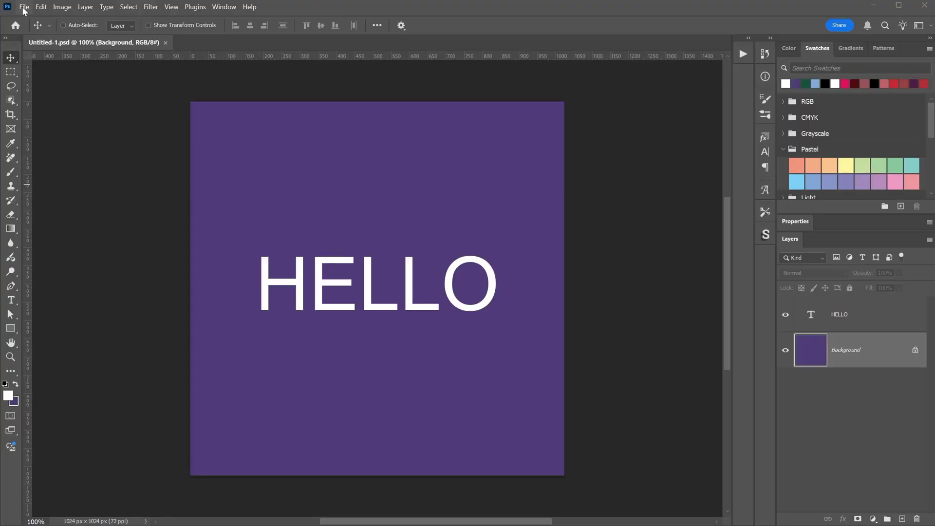
{"action": "left_click", "coordinate": [24, 6]}
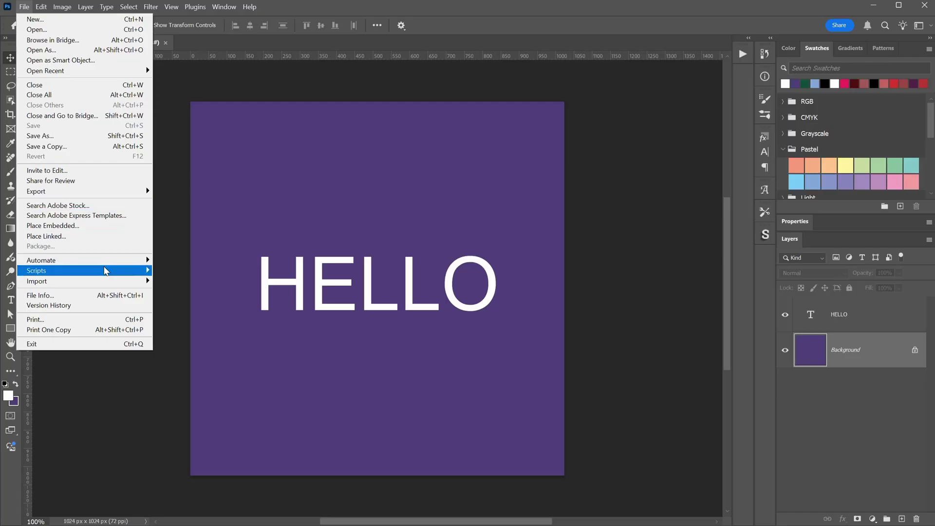
{"action": "mouse_move", "coordinate": [106, 271]}
{"action": "left_click", "coordinate": [201, 433]}
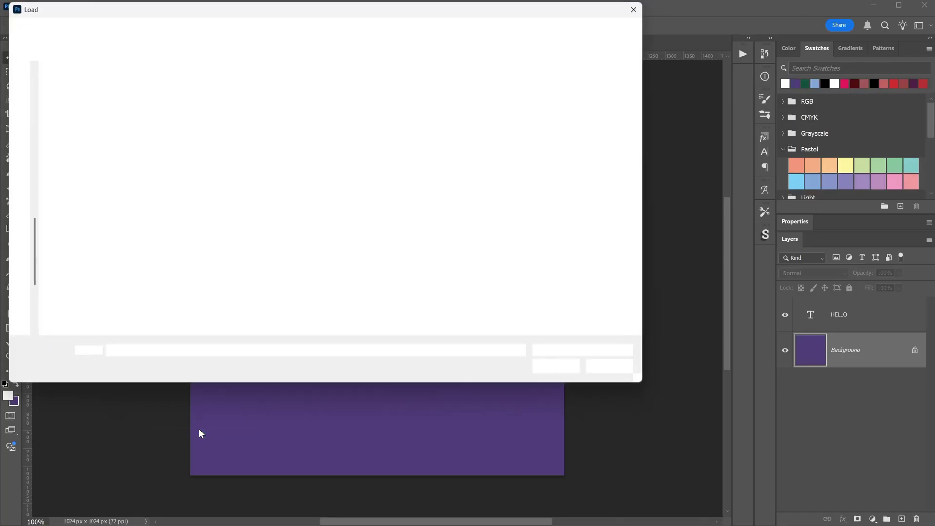
Step: Run HelloWorld.jsx from Scripts > Working Scripts and dismiss its Hello world alert
{"action": "double_click", "coordinate": [73, 92]}
{"action": "double_click", "coordinate": [92, 89]}
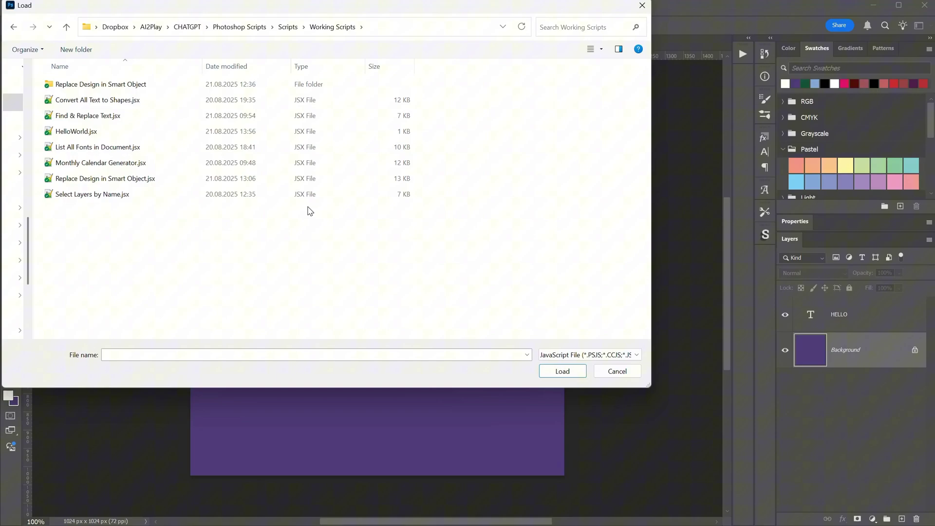
{"action": "double_click", "coordinate": [77, 132]}
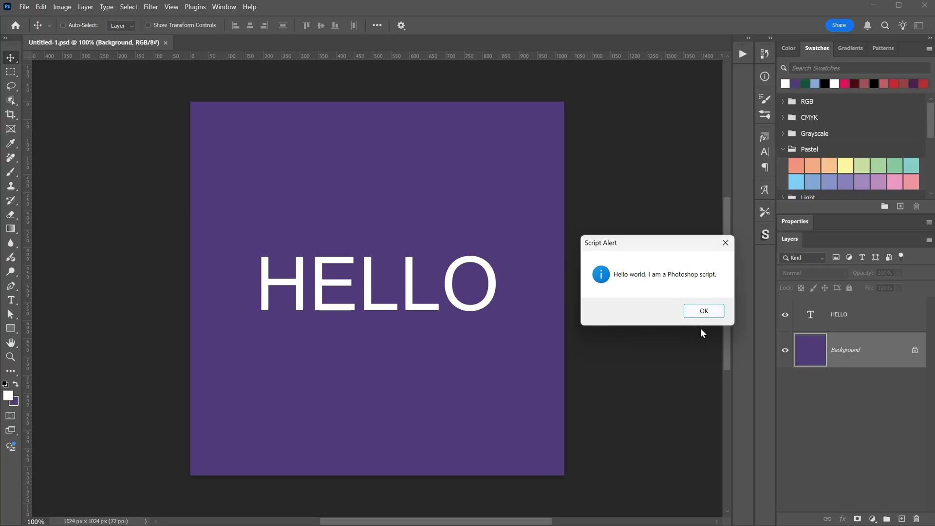
{"action": "left_click", "coordinate": [712, 313]}
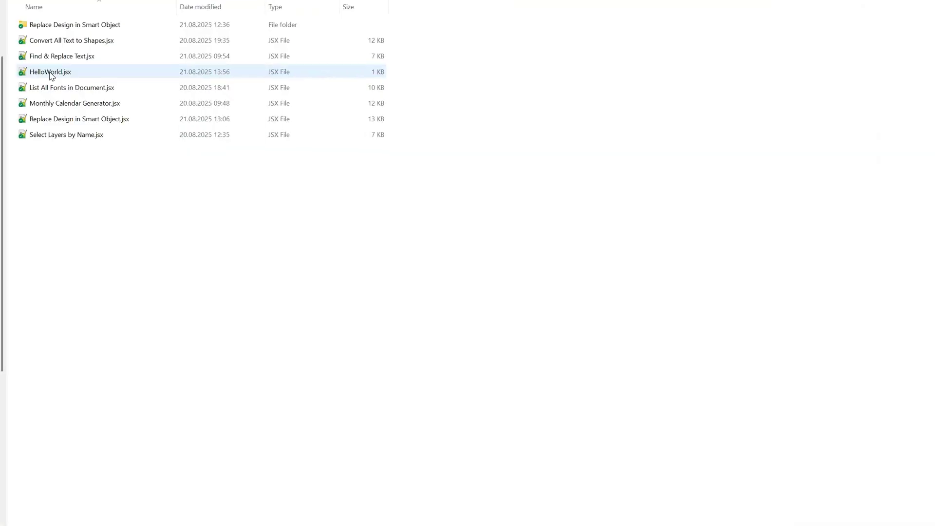
Step: Edit HelloWorld.jsx in Notepad so the alert reads 'I am NOT a Photoshop script.' and save
{"action": "left_click", "coordinate": [50, 71]}
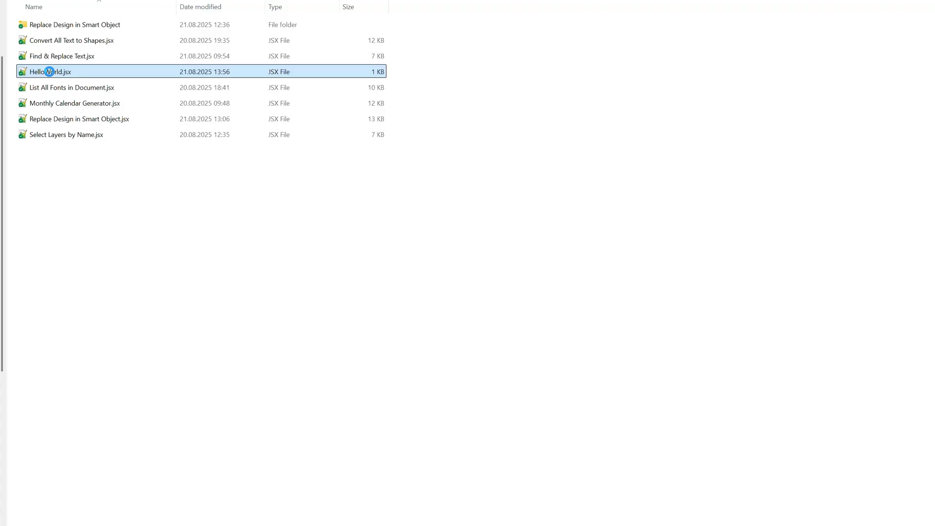
{"action": "right_click", "coordinate": [49, 71]}
{"action": "left_click", "coordinate": [108, 198]}
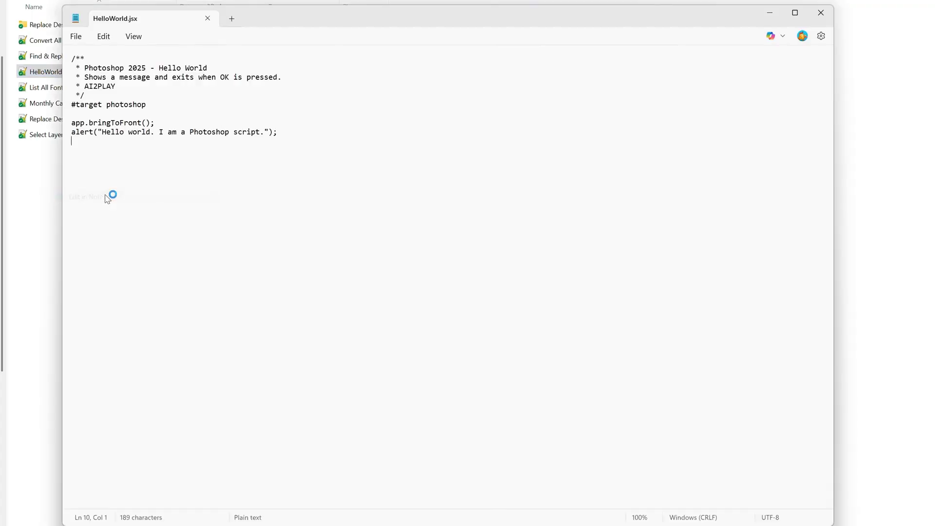
{"action": "left_click", "coordinate": [180, 132]}
{"action": "type", "text": "NOT"}
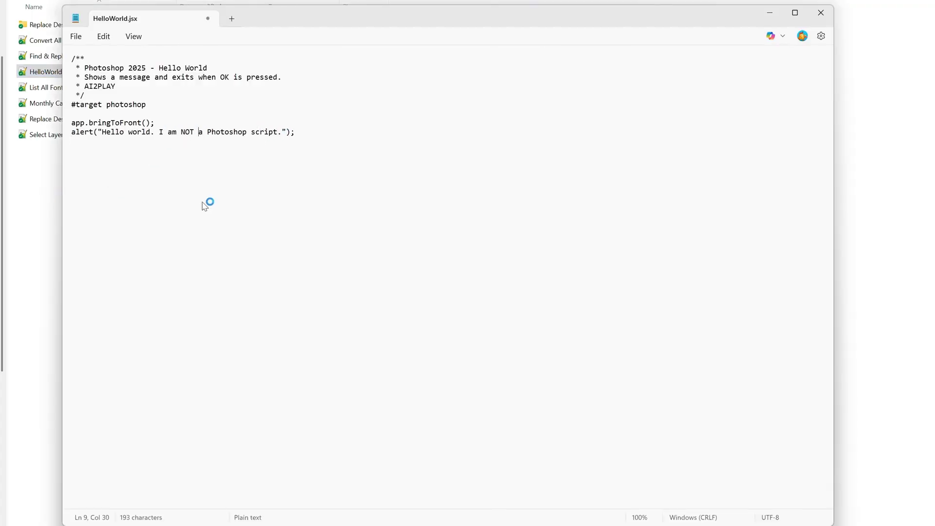
{"action": "left_click", "coordinate": [76, 36]}
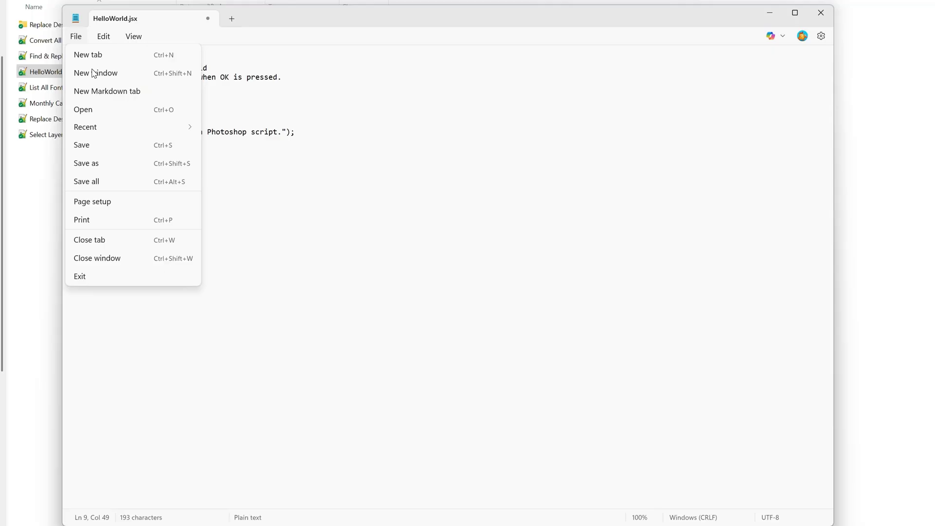
{"action": "left_click", "coordinate": [90, 148]}
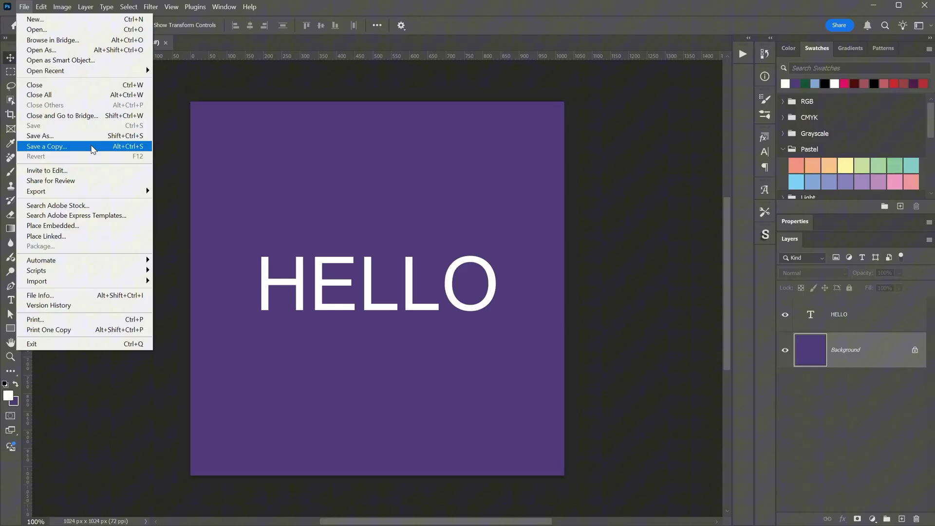
Step: Rerun HelloWorld.jsx from File > Scripts > Browse to show its updated NOT message
{"action": "mouse_move", "coordinate": [97, 270]}
{"action": "left_click", "coordinate": [195, 430]}
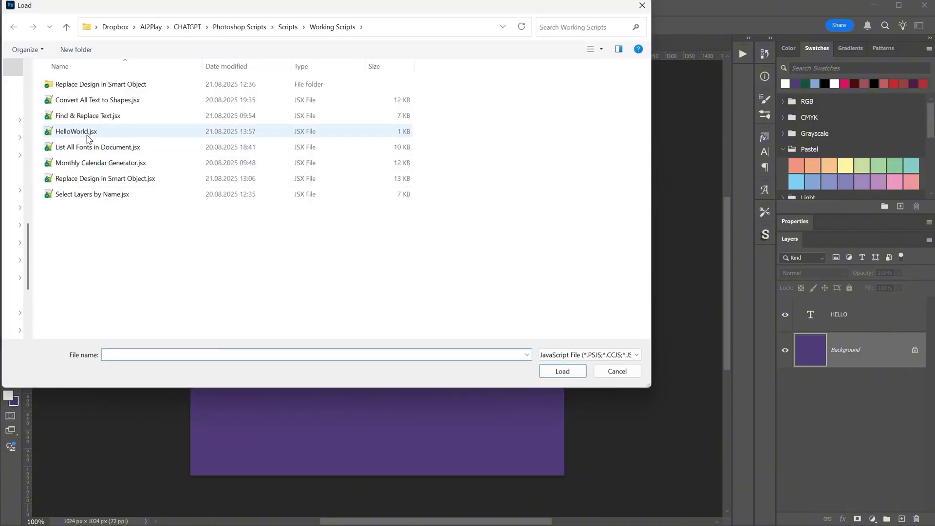
{"action": "double_click", "coordinate": [87, 133]}
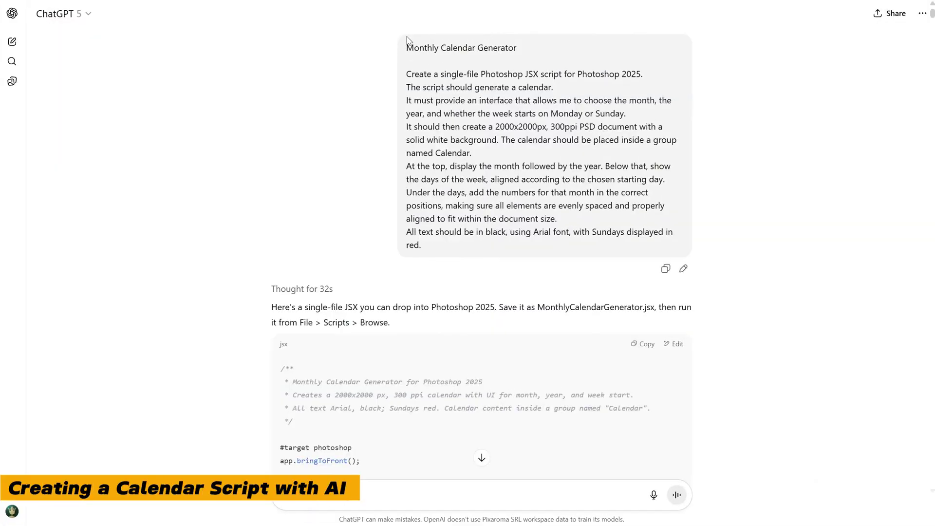
{"action": "left_click_drag", "start_coordinate": [407, 44], "coordinate": [405, 81]}
{"action": "left_click", "coordinate": [581, 52]}
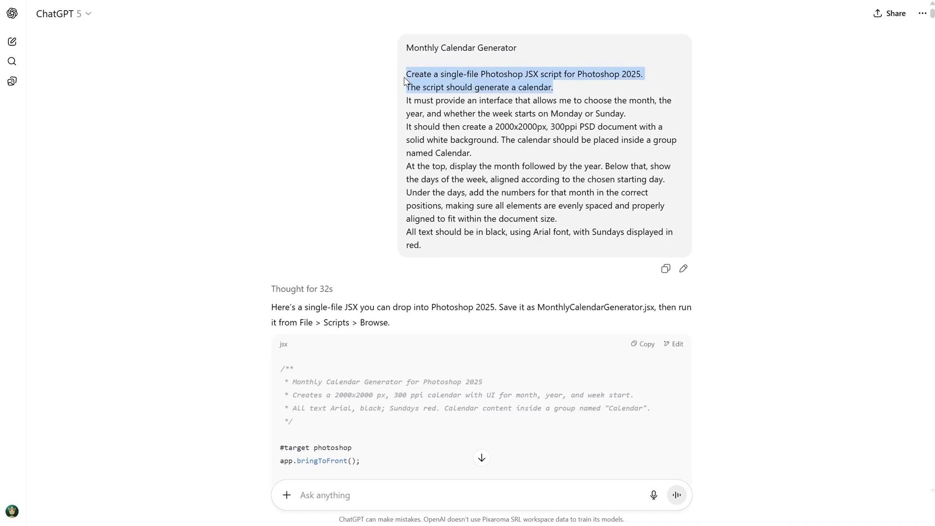
{"action": "left_click", "coordinate": [824, 113]}
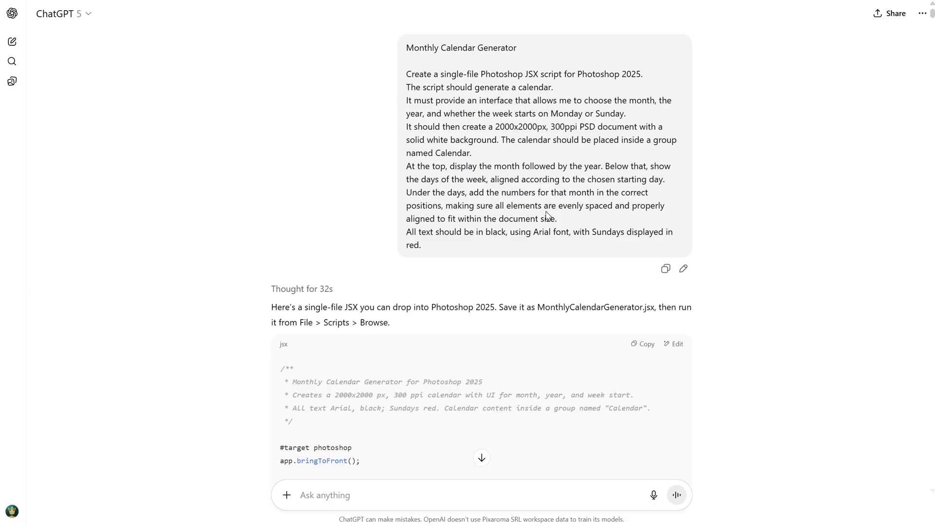
{"action": "scroll", "coordinate": [561, 225], "scroll_direction": "down", "scroll_amount": 20}
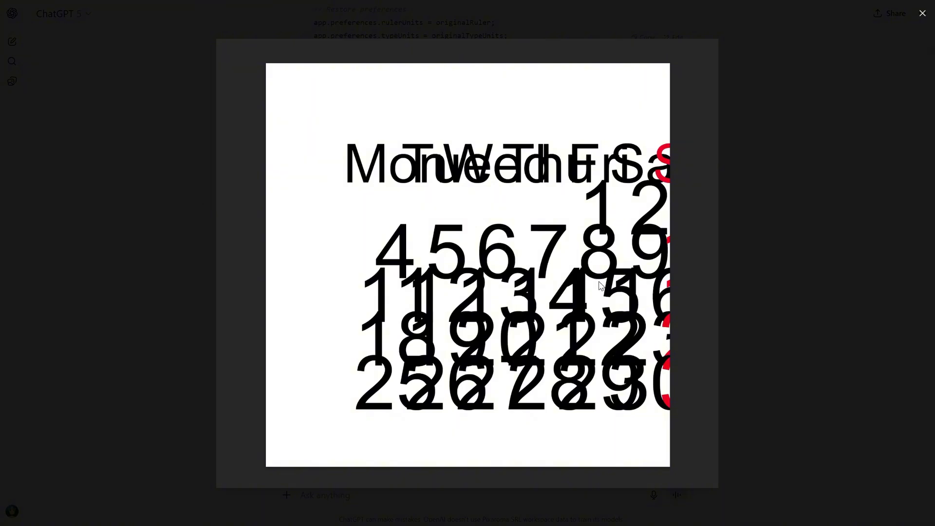
{"action": "left_click", "coordinate": [922, 14]}
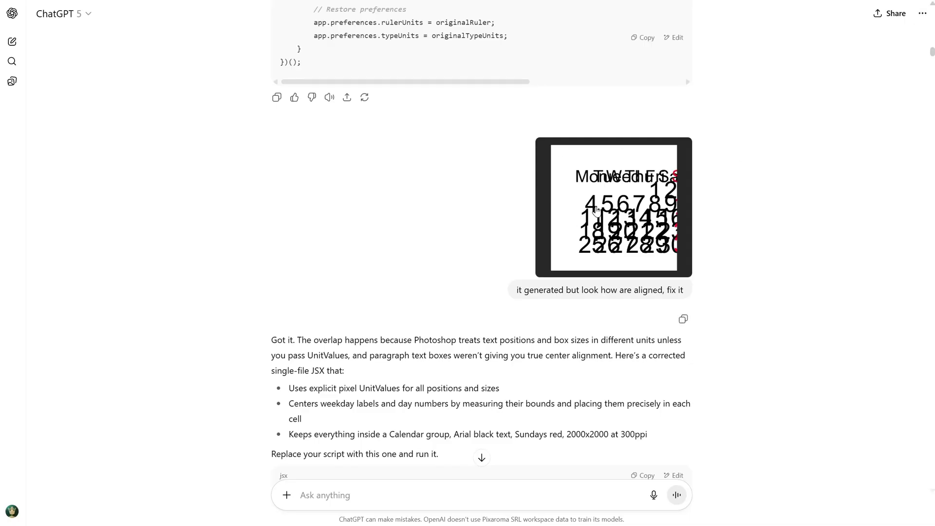
{"action": "scroll", "coordinate": [874, 109], "scroll_direction": "down", "scroll_amount": 15}
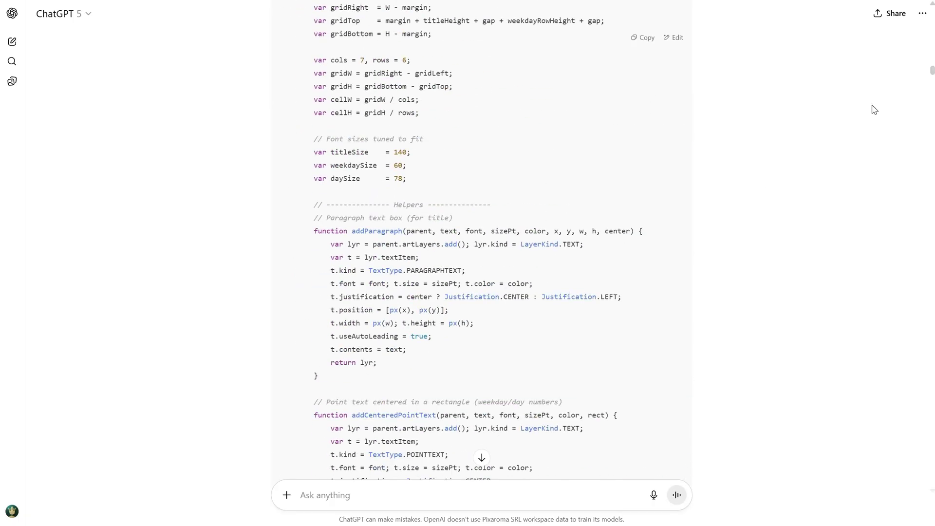
{"action": "left_click_drag", "start_coordinate": [932, 70], "coordinate": [932, 90]}
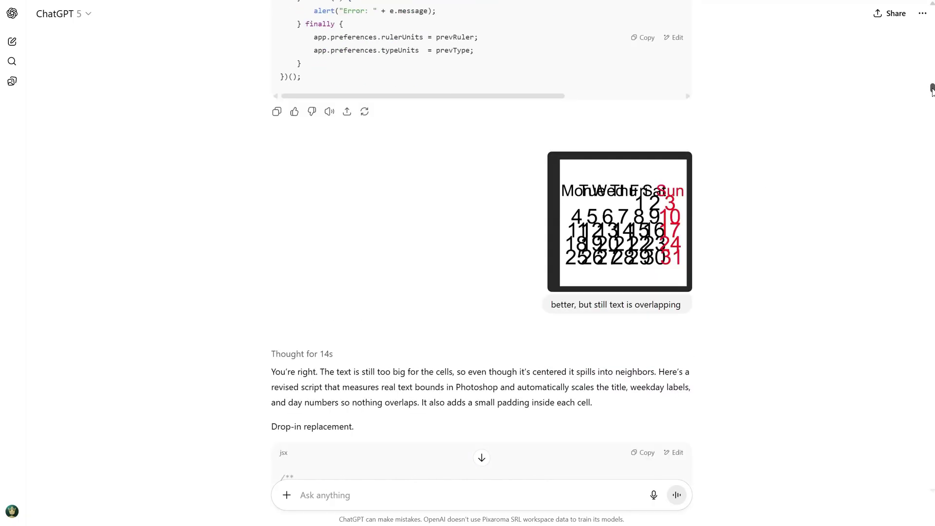
{"action": "left_click", "coordinate": [595, 228]}
{"action": "key", "text": "Escape"}
{"action": "left_click_drag", "start_coordinate": [932, 90], "coordinate": [930, 131]}
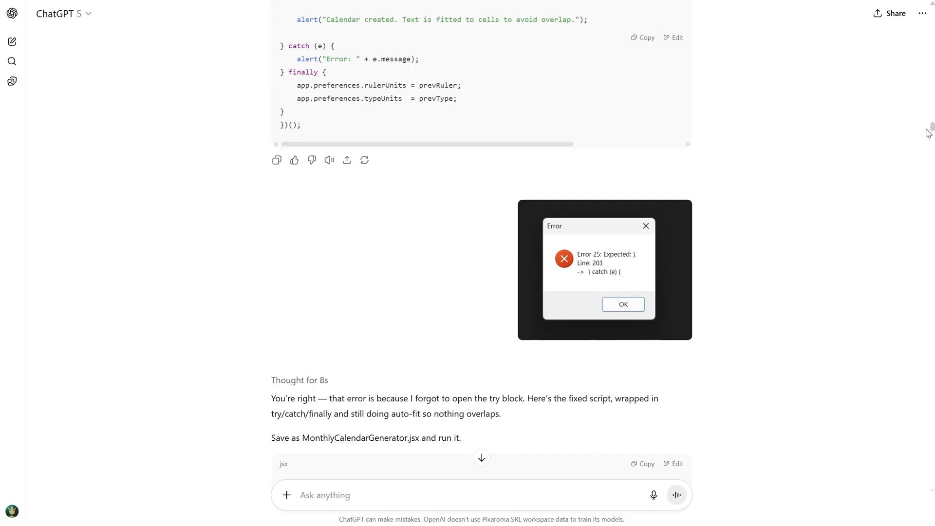
{"action": "left_click_drag", "start_coordinate": [932, 127], "coordinate": [932, 202]}
{"action": "scroll", "coordinate": [932, 202], "scroll_direction": "up", "scroll_amount": 1}
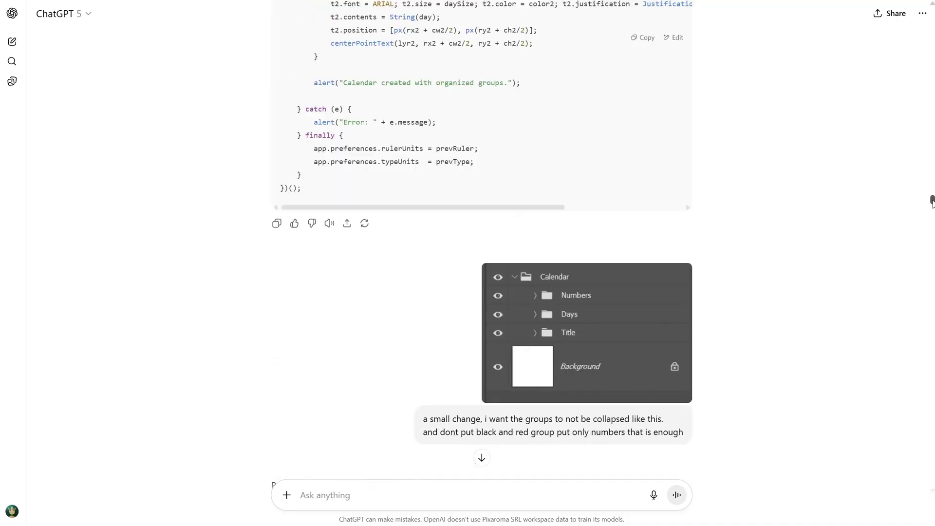
{"action": "scroll", "coordinate": [931, 201], "scroll_direction": "down", "scroll_amount": 2}
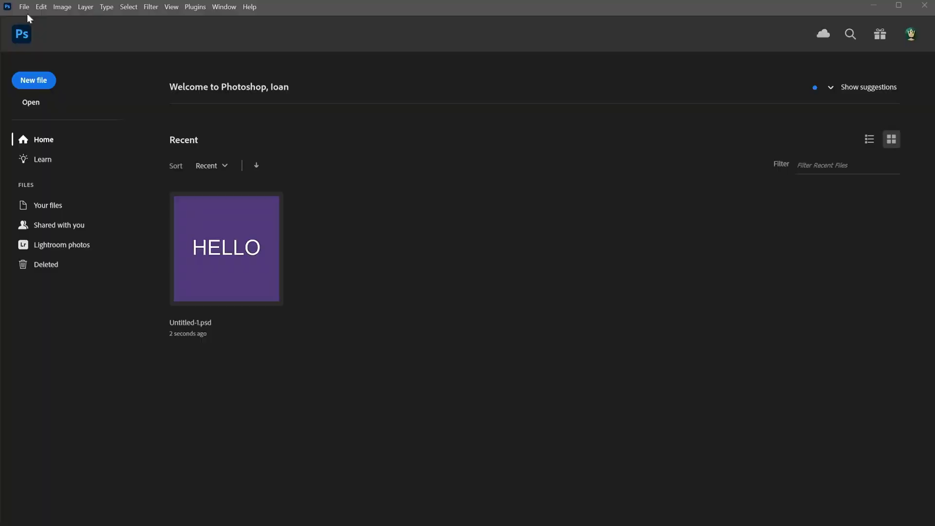
Step: Launch the Monthly Calendar Generator script and set the month to August
{"action": "left_click", "coordinate": [24, 7]}
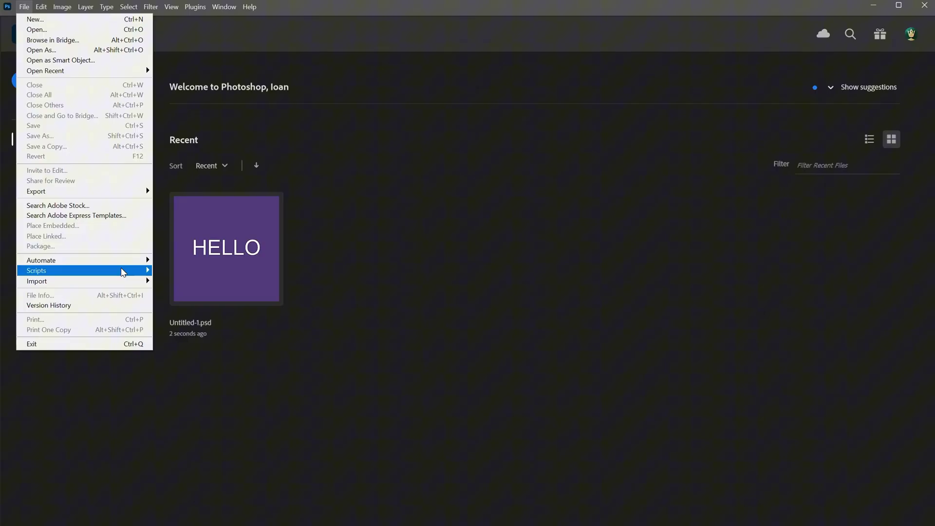
{"action": "mouse_move", "coordinate": [122, 271]}
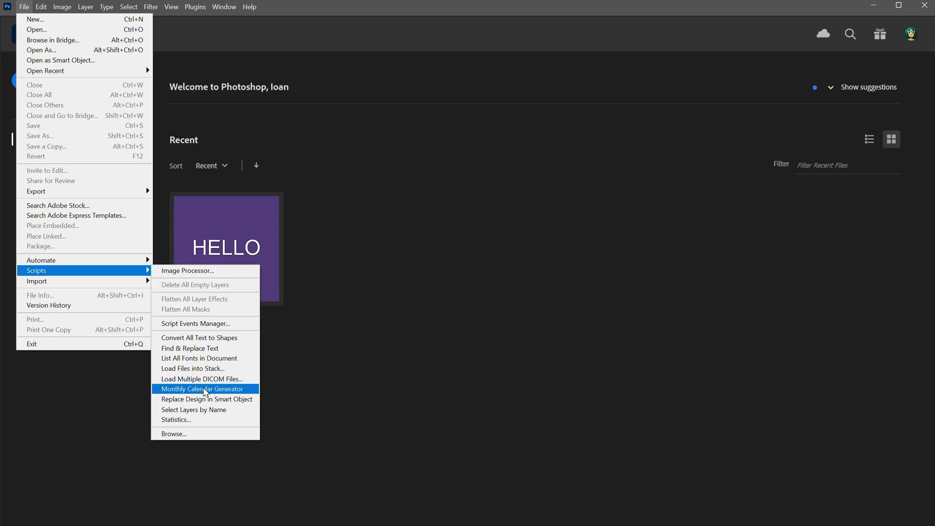
{"action": "left_click", "coordinate": [206, 389]}
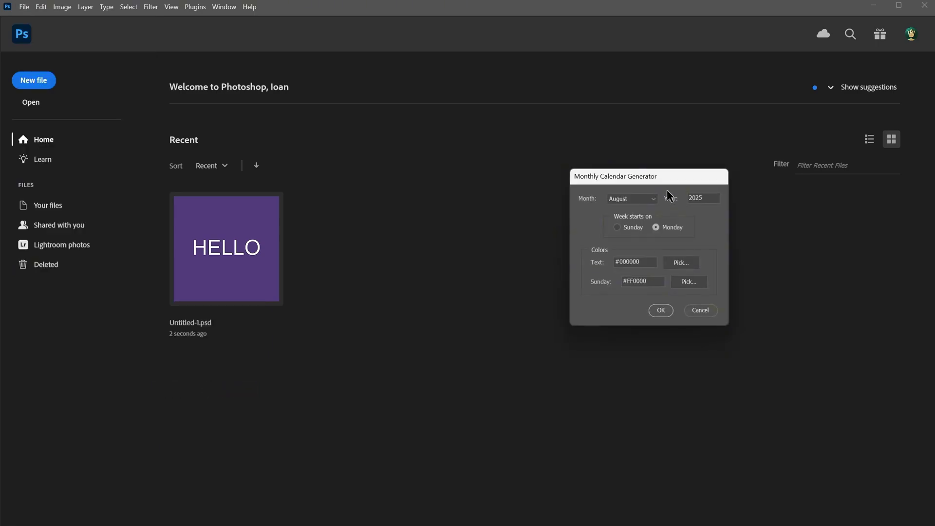
{"action": "left_click", "coordinate": [641, 198]}
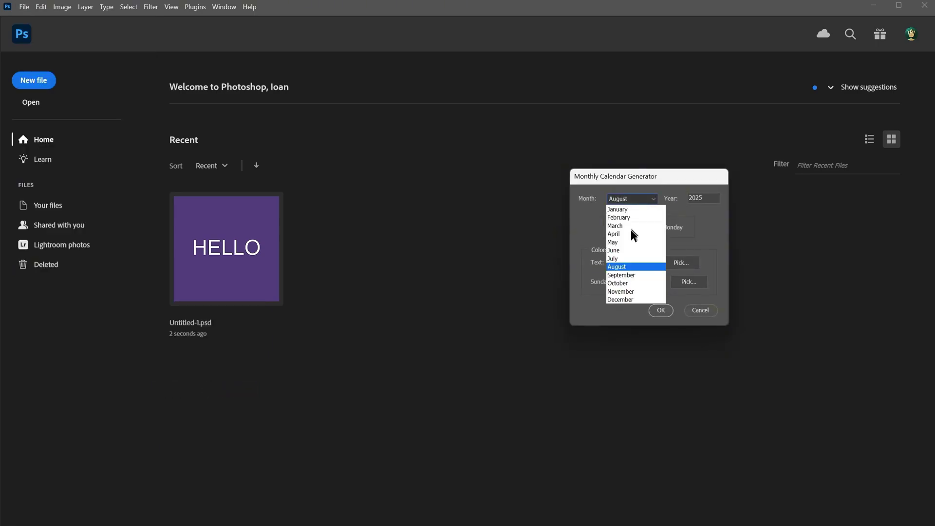
{"action": "left_click", "coordinate": [627, 258]}
{"action": "left_click", "coordinate": [638, 199]}
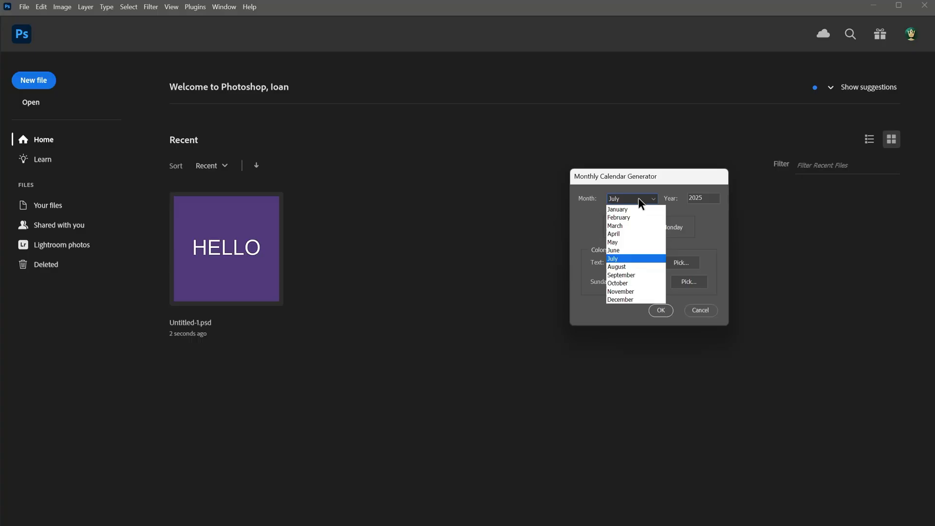
{"action": "left_click", "coordinate": [627, 266]}
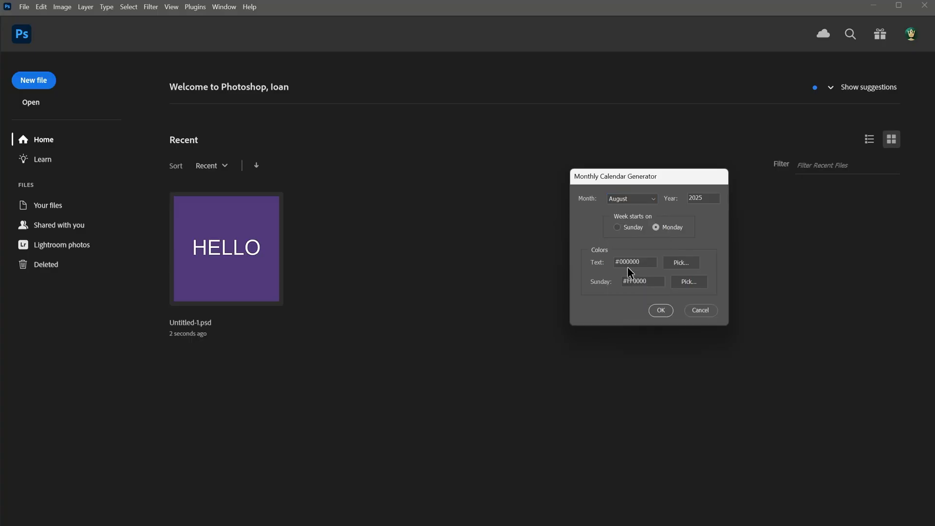
{"action": "left_click", "coordinate": [631, 229]}
Step: Use navy #192149 for text and orange #FF7E00 for Sundays, then generate the calendar
{"action": "left_click", "coordinate": [687, 264]}
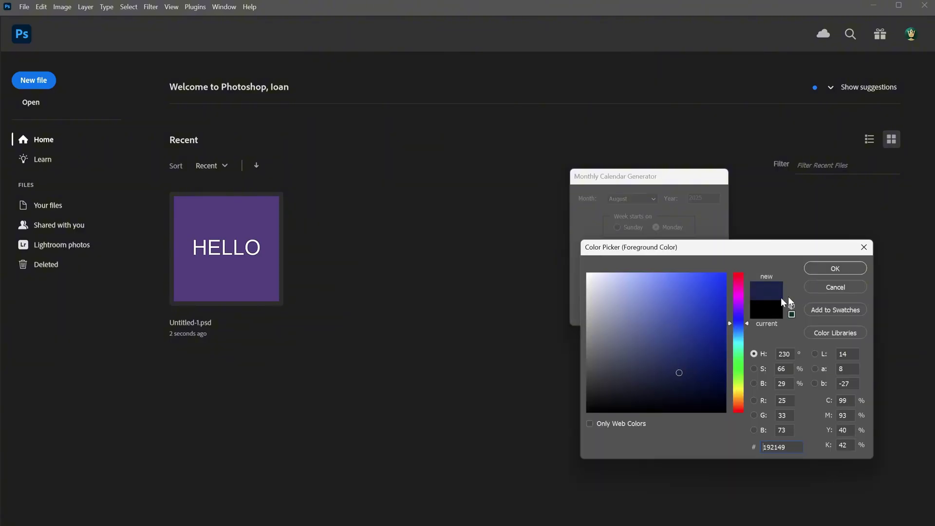
{"action": "left_click", "coordinate": [825, 267]}
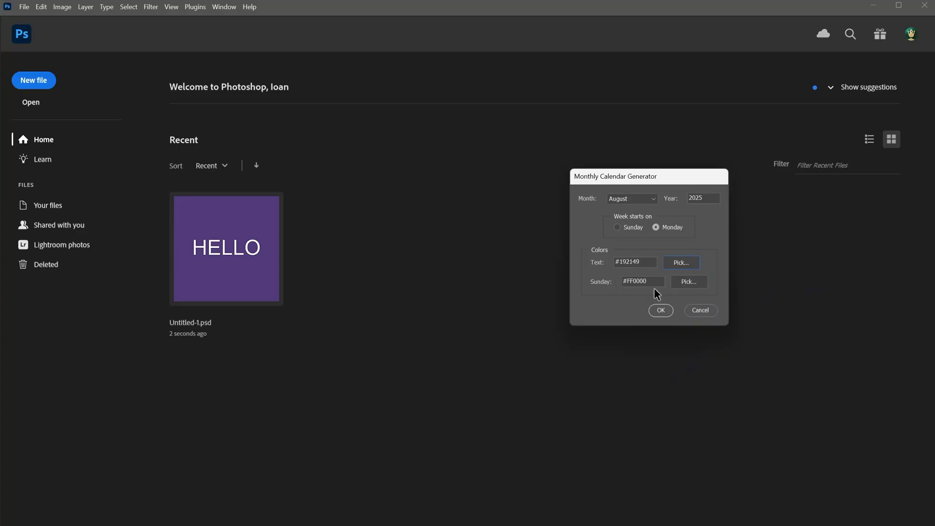
{"action": "left_click", "coordinate": [686, 281]}
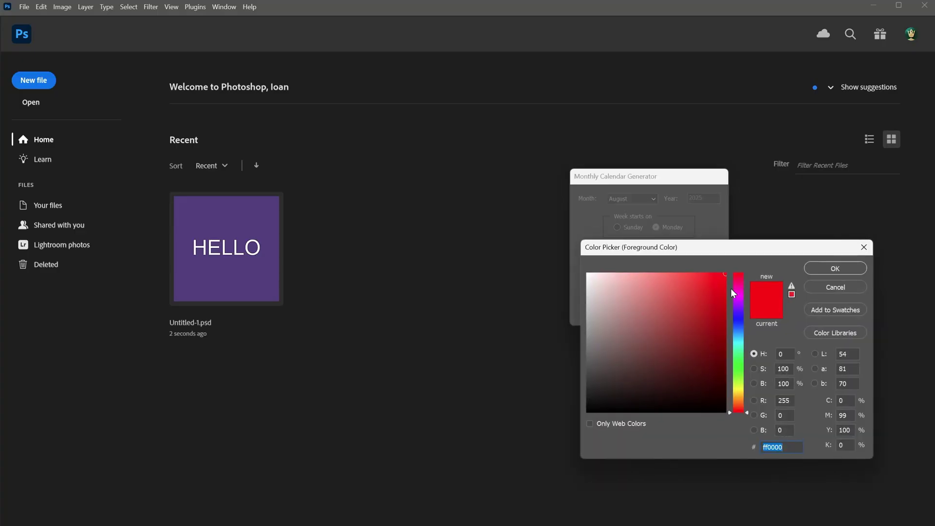
{"action": "left_click_drag", "start_coordinate": [738, 374], "coordinate": [744, 404]}
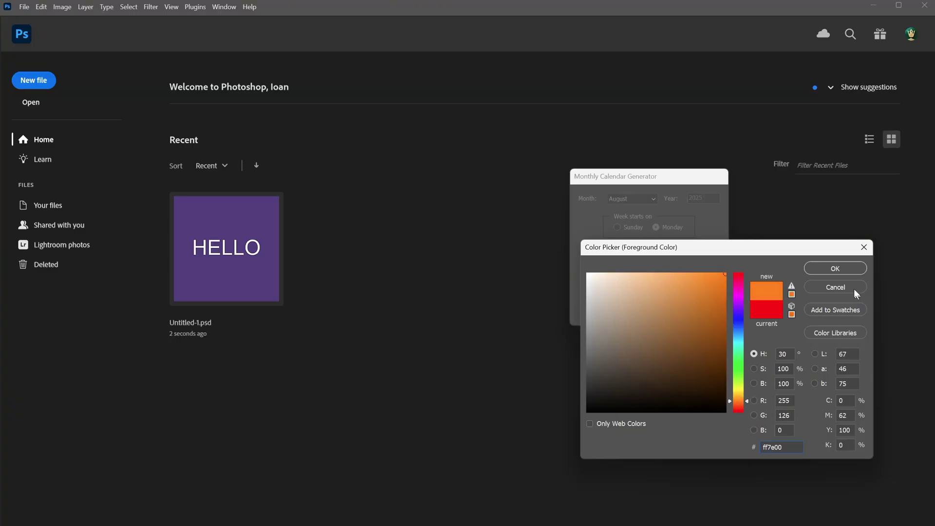
{"action": "left_click", "coordinate": [834, 268]}
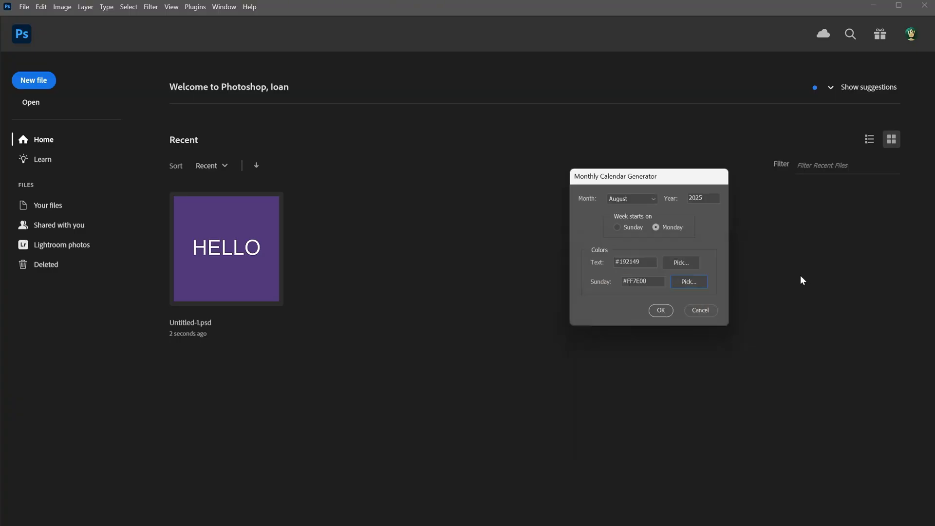
{"action": "left_click", "coordinate": [661, 310]}
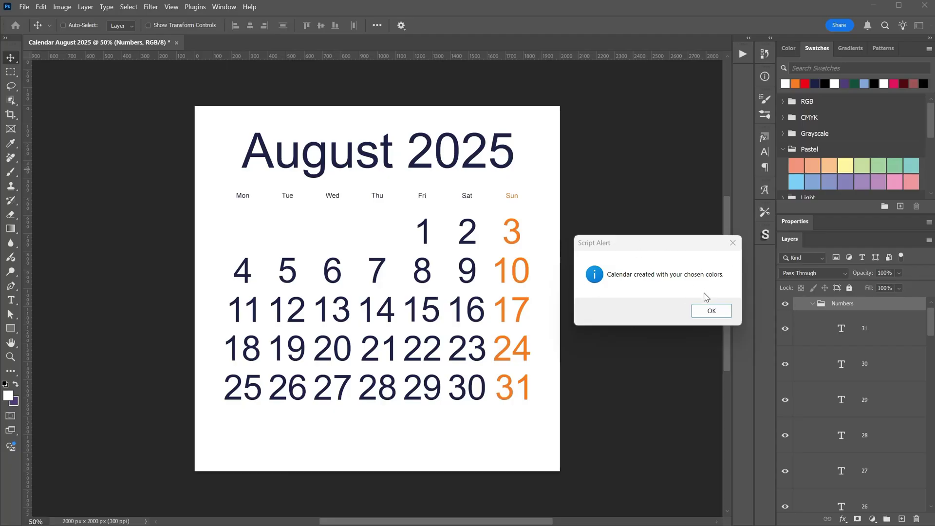
Step: Dismiss the calendar-created alert and collapse the Numbers and Days groups
{"action": "left_click", "coordinate": [715, 315]}
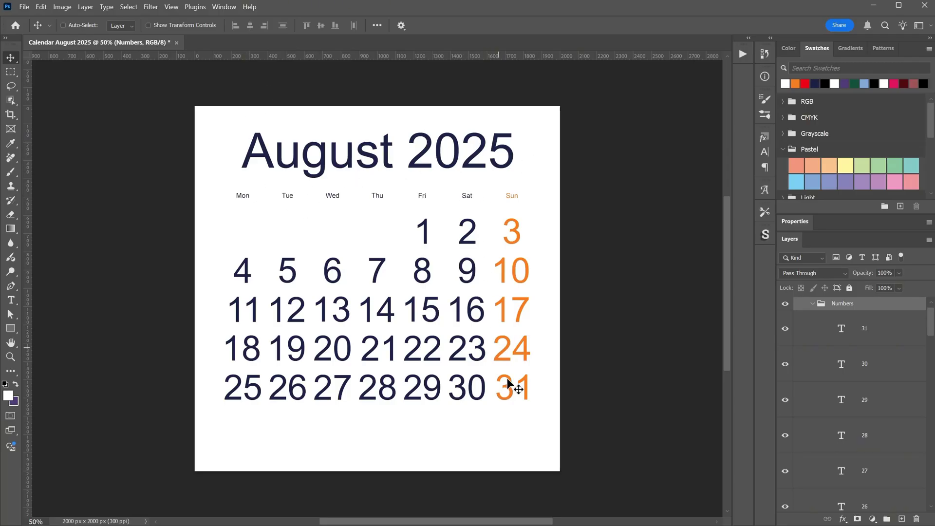
{"action": "left_click", "coordinate": [831, 341]}
{"action": "left_click", "coordinate": [813, 303]}
{"action": "left_click", "coordinate": [816, 317]}
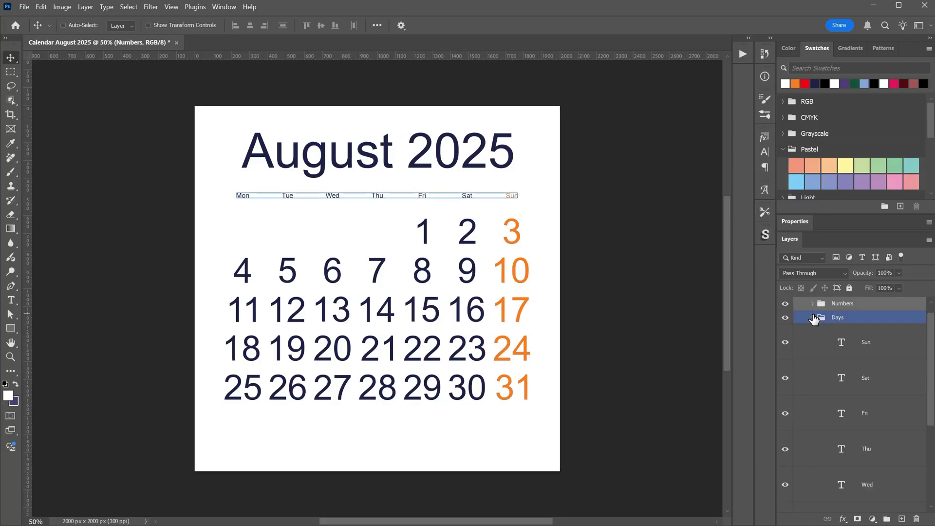
{"action": "left_click", "coordinate": [813, 317]}
{"action": "left_click", "coordinate": [814, 366]}
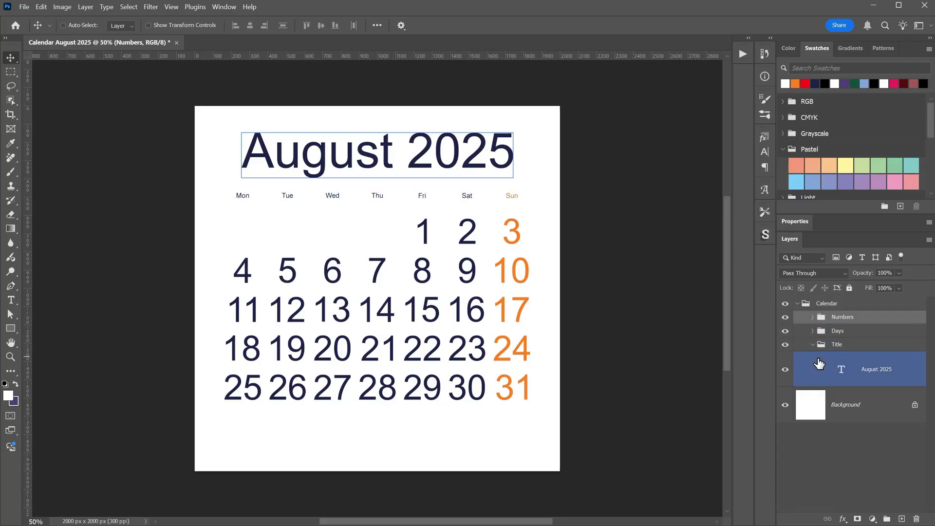
Step: Toggle the August 2025 title, Title group and date numbers off and back on
{"action": "left_click", "coordinate": [786, 371]}
{"action": "left_click", "coordinate": [786, 371]}
{"action": "left_click", "coordinate": [786, 345]}
{"action": "left_click", "coordinate": [787, 346]}
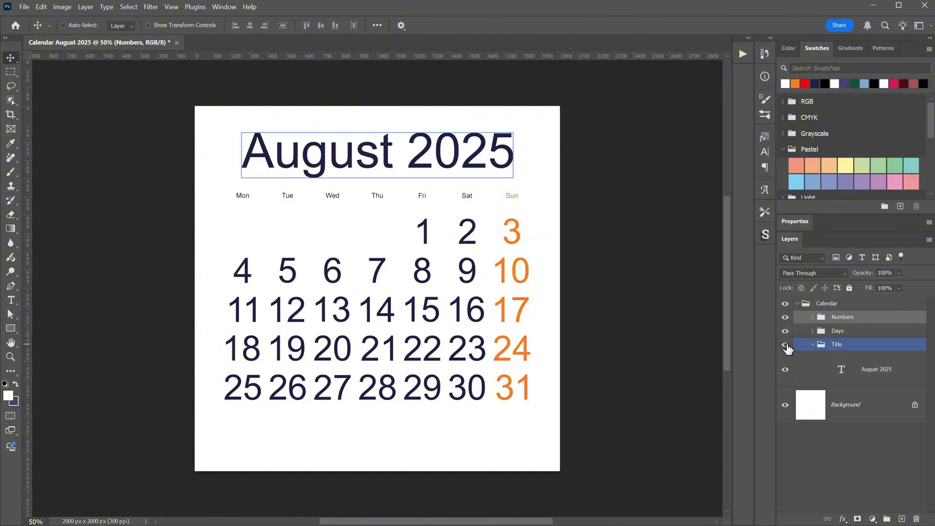
{"action": "left_click", "coordinate": [786, 318]}
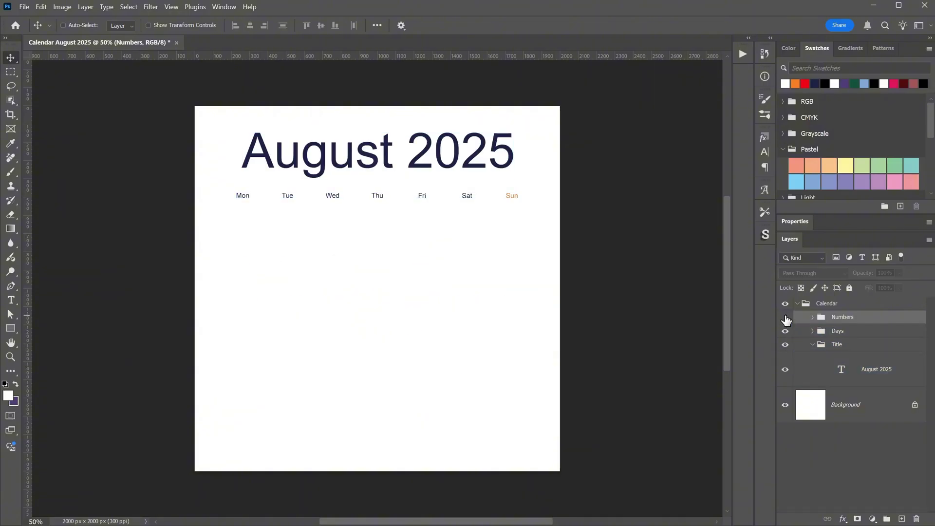
{"action": "left_click", "coordinate": [785, 318]}
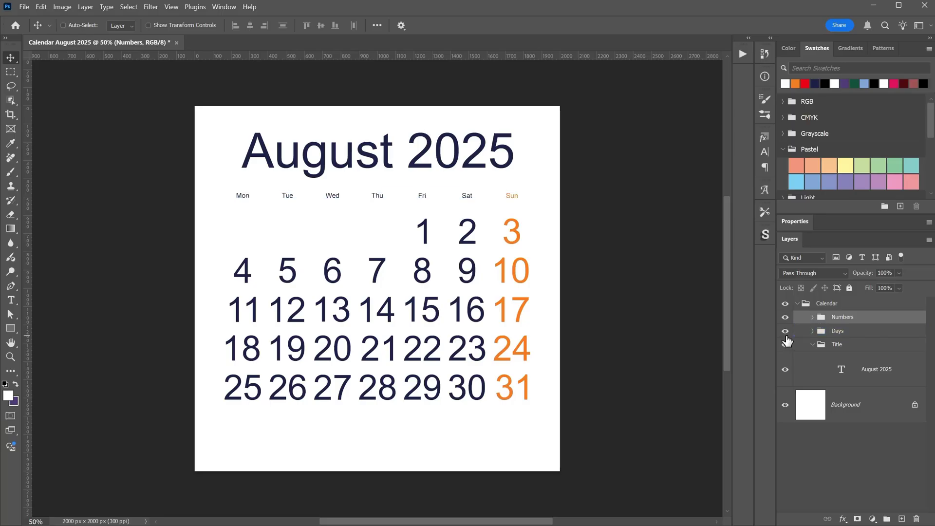
{"action": "left_click", "coordinate": [867, 372]}
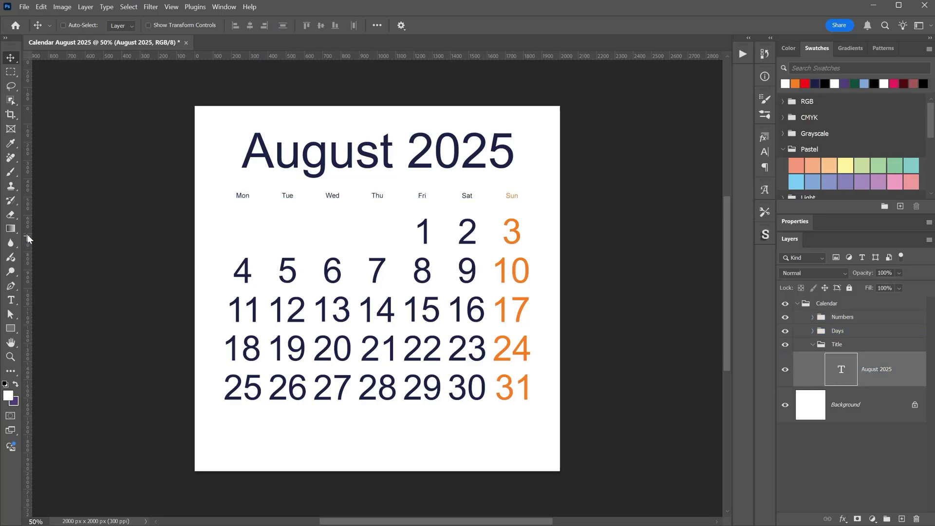
Step: Set the August 2025 title font to Bachelor Bold
{"action": "left_click", "coordinate": [11, 300]}
{"action": "left_click", "coordinate": [157, 25]}
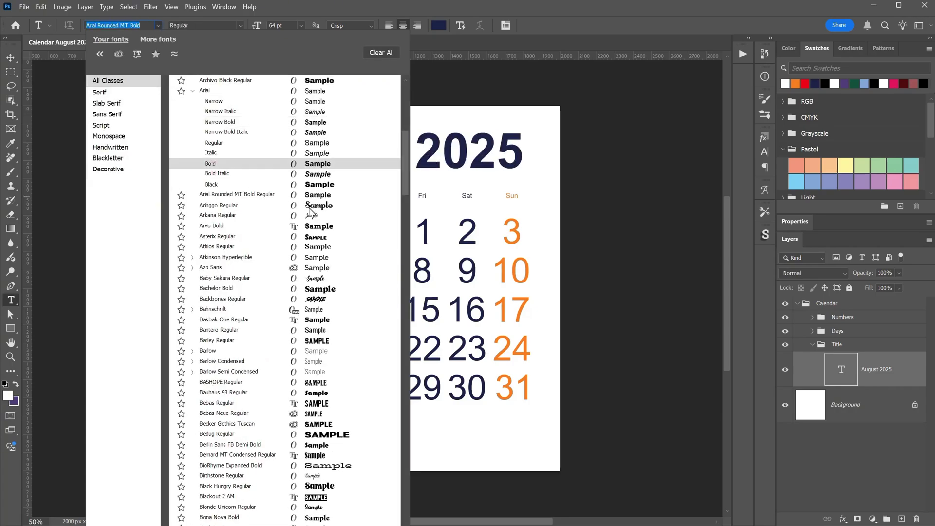
{"action": "left_click", "coordinate": [319, 288]}
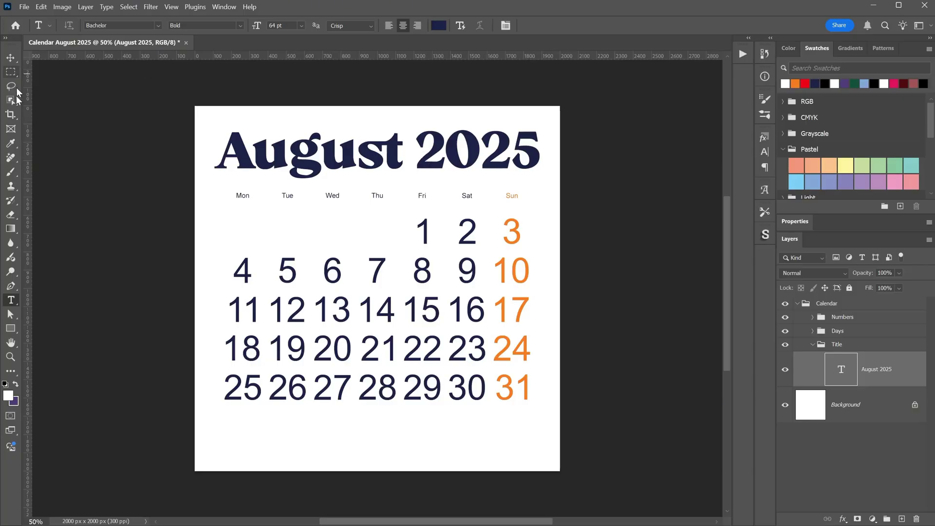
Step: Try a green colour on the title, then undo it back to navy
{"action": "left_click_drag", "start_coordinate": [803, 232], "coordinate": [803, 353]}
{"action": "left_click", "coordinate": [885, 316]}
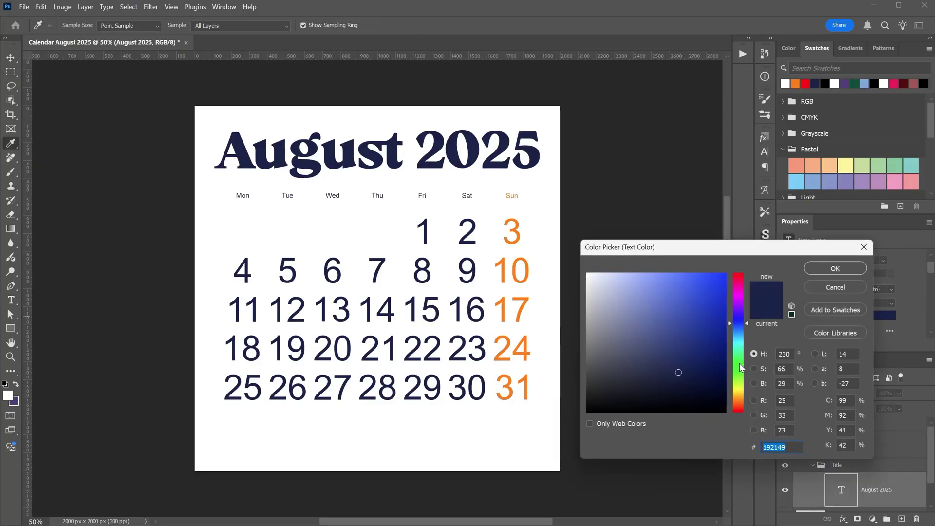
{"action": "left_click_drag", "start_coordinate": [741, 368], "coordinate": [739, 355]}
{"action": "left_click", "coordinate": [701, 351]}
{"action": "left_click", "coordinate": [700, 330]}
{"action": "key", "text": "Return"}
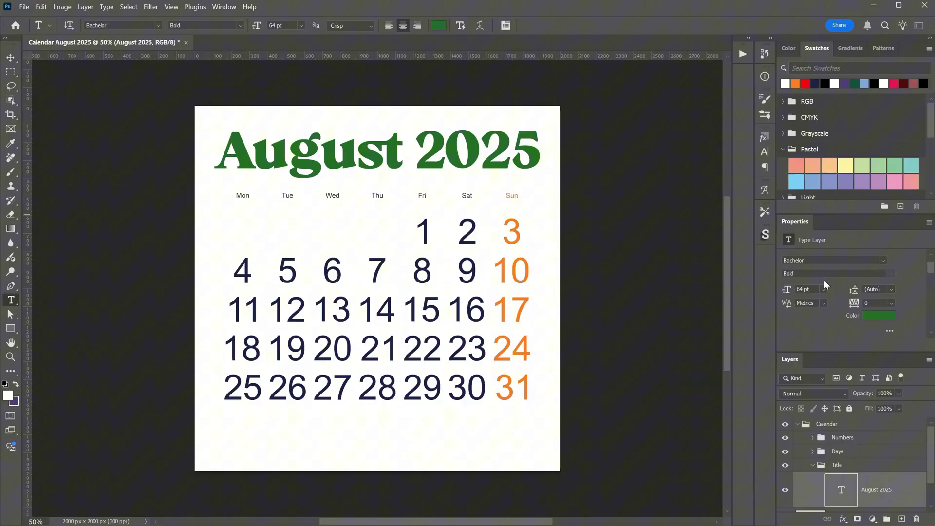
{"action": "key", "text": "ctrl+z"}
Step: Toggle the white Background layer off and on, then select it
{"action": "scroll", "coordinate": [801, 487], "scroll_direction": "down", "scroll_amount": 2}
{"action": "left_click", "coordinate": [785, 495]}
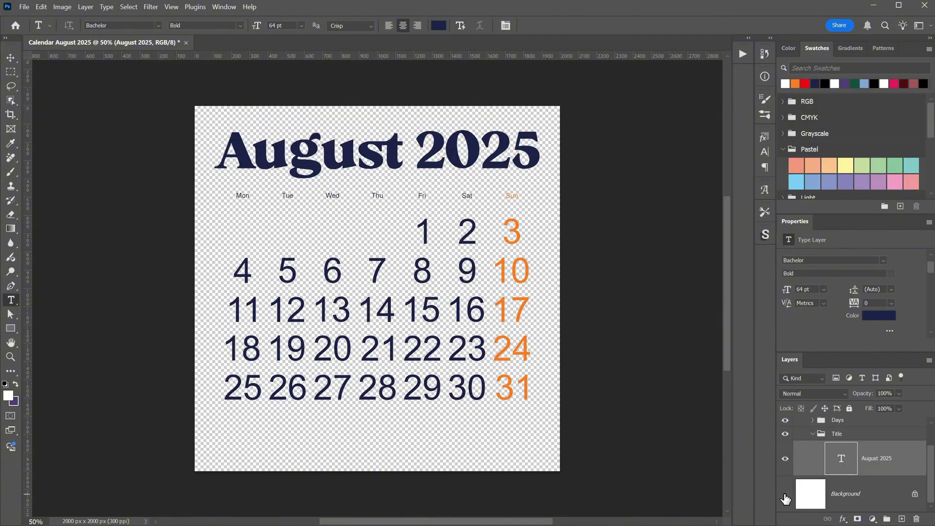
{"action": "left_click", "coordinate": [785, 495]}
{"action": "left_click", "coordinate": [799, 494]}
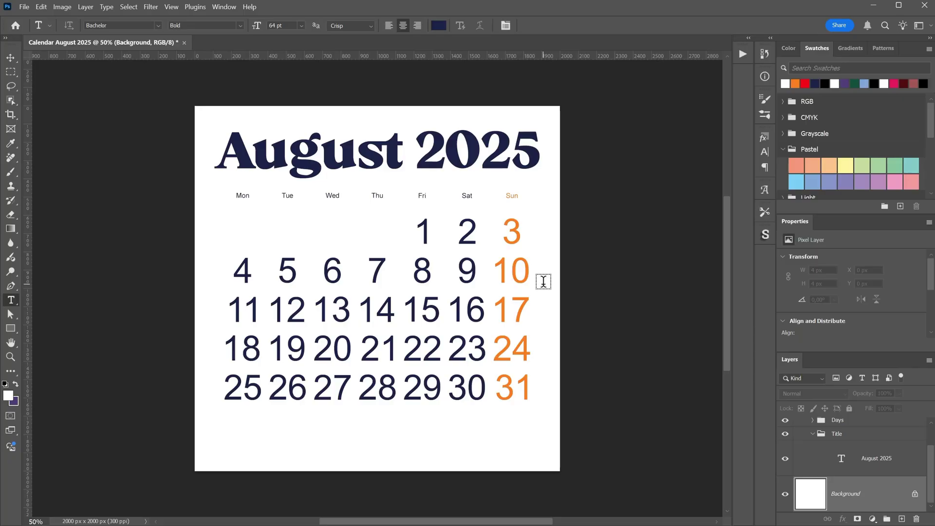
{"action": "scroll", "coordinate": [853, 429], "scroll_direction": "up", "scroll_amount": 2}
Step: Move the Calendar group lower and nudge the date numbers slightly left and down
{"action": "left_click", "coordinate": [838, 423]}
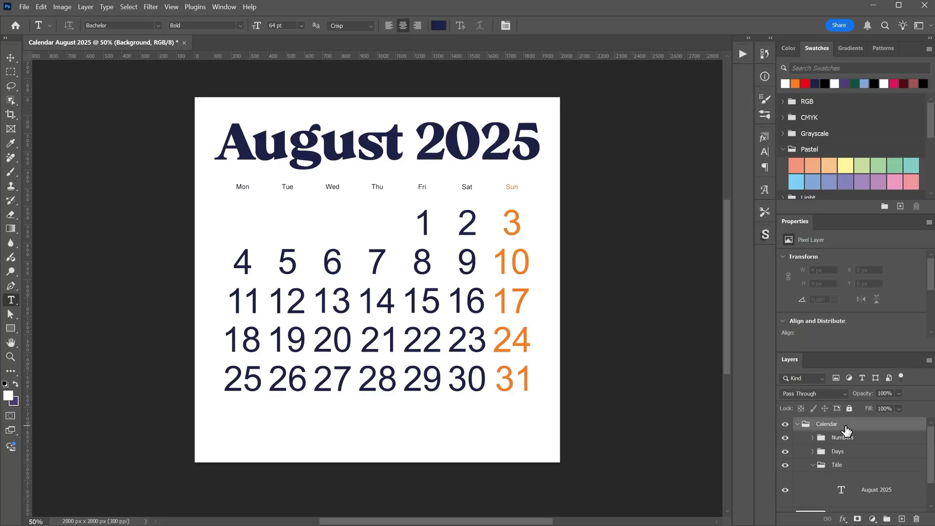
{"action": "left_click", "coordinate": [10, 57]}
{"action": "left_click_drag", "start_coordinate": [385, 224], "coordinate": [327, 241]}
{"action": "left_click", "coordinate": [862, 439]}
{"action": "mouse_move", "coordinate": [446, 310]}
{"action": "left_mouse_down"}
{"action": "mouse_move", "coordinate": [448, 372]}
{"action": "mouse_move", "coordinate": [443, 236]}
{"action": "mouse_move", "coordinate": [443, 314]}
{"action": "left_mouse_up"}
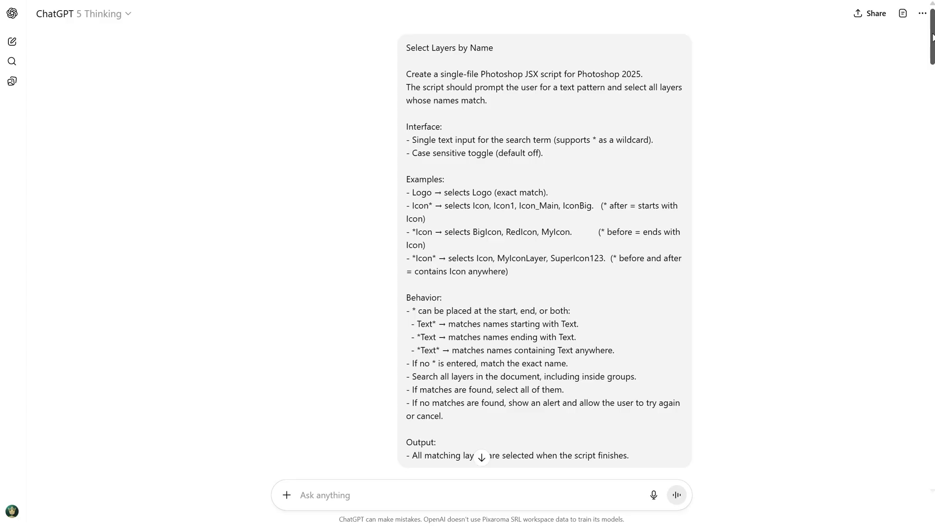
Step: Scroll through the Select Layers By Name JavaScript code, then return to Photoshop
{"action": "left_click_drag", "start_coordinate": [931, 40], "coordinate": [930, 99]}
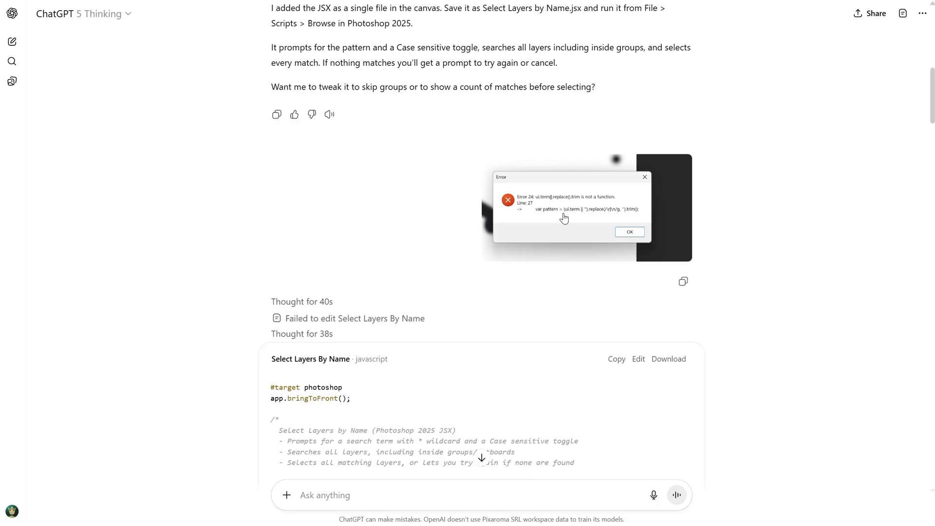
{"action": "left_click_drag", "start_coordinate": [932, 97], "coordinate": [930, 260]}
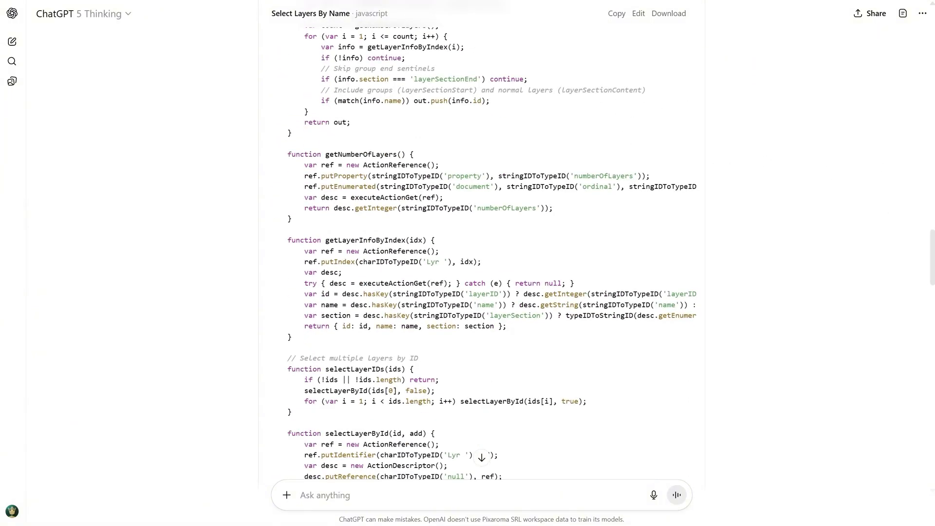
{"action": "key", "text": "alt+Tab"}
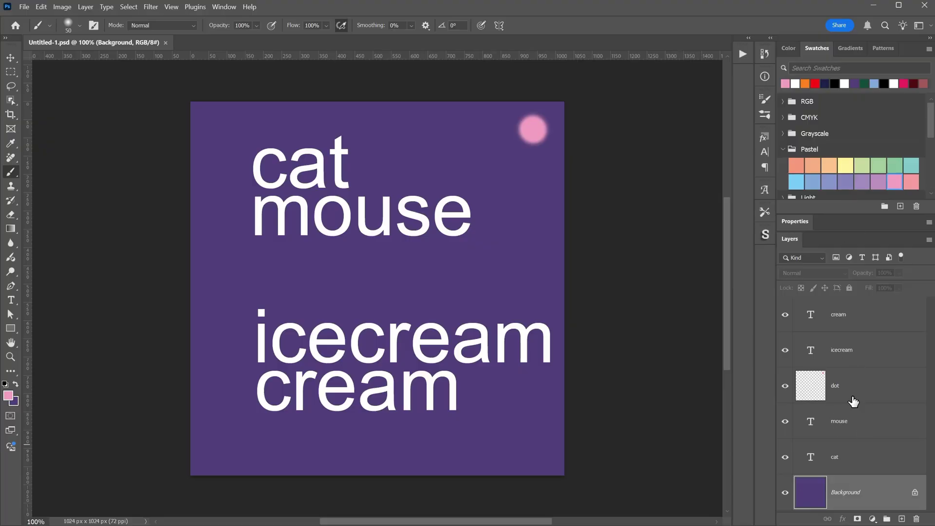
Step: Run Select Layers by Name with 'dot' to select the dot layer
{"action": "key", "text": "alt+period"}
{"action": "left_click", "coordinate": [24, 6]}
{"action": "mouse_move", "coordinate": [54, 270]}
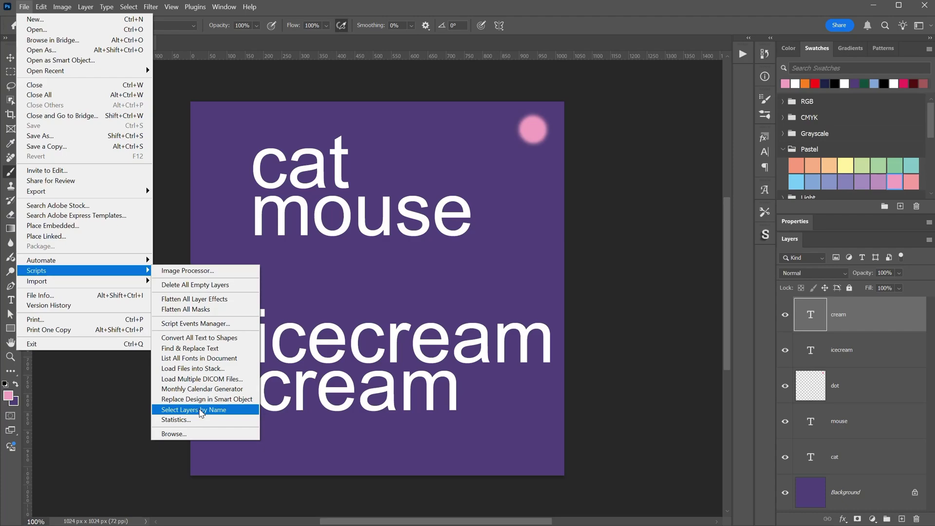
{"action": "left_click", "coordinate": [194, 410]}
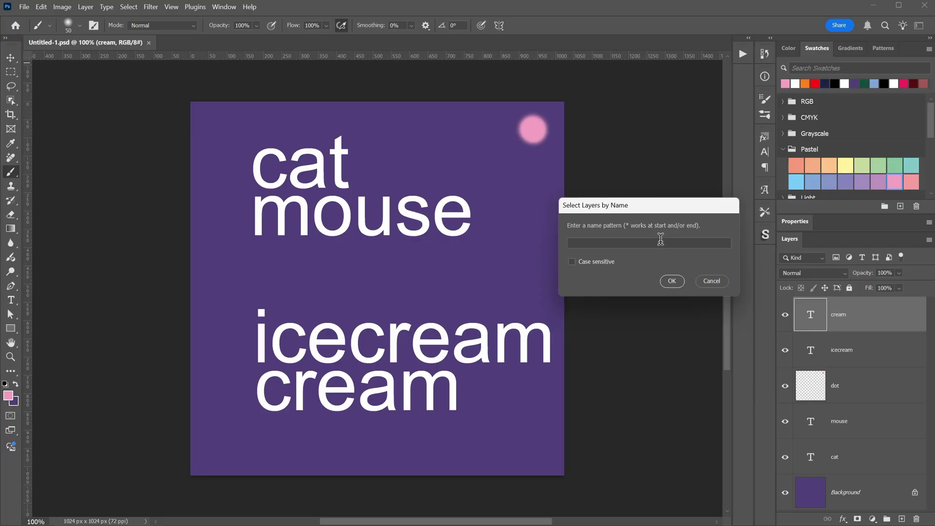
{"action": "type", "text": "dot"}
{"action": "left_click", "coordinate": [672, 282]}
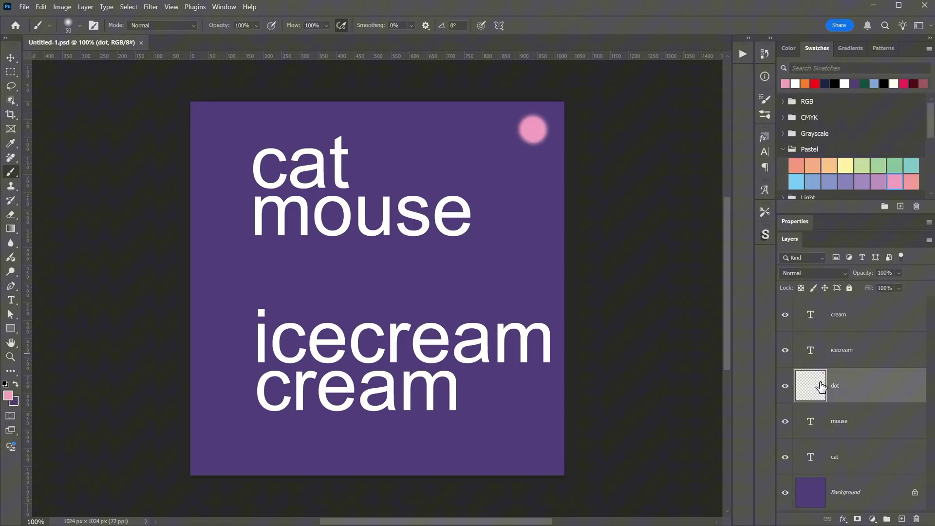
Step: Rerun it with '*crea' to select icecream and cream, then group them into Group 1
{"action": "left_click", "coordinate": [24, 7]}
{"action": "mouse_move", "coordinate": [142, 267]}
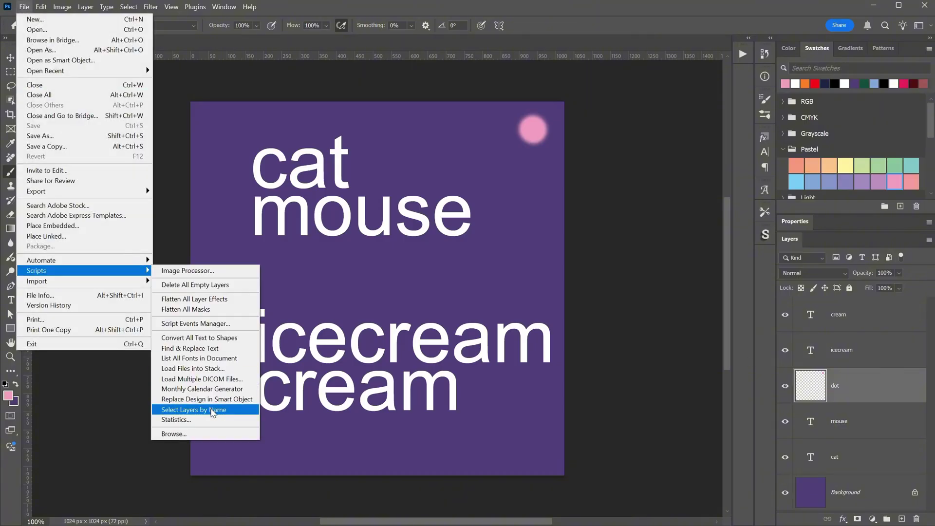
{"action": "left_click", "coordinate": [207, 412]}
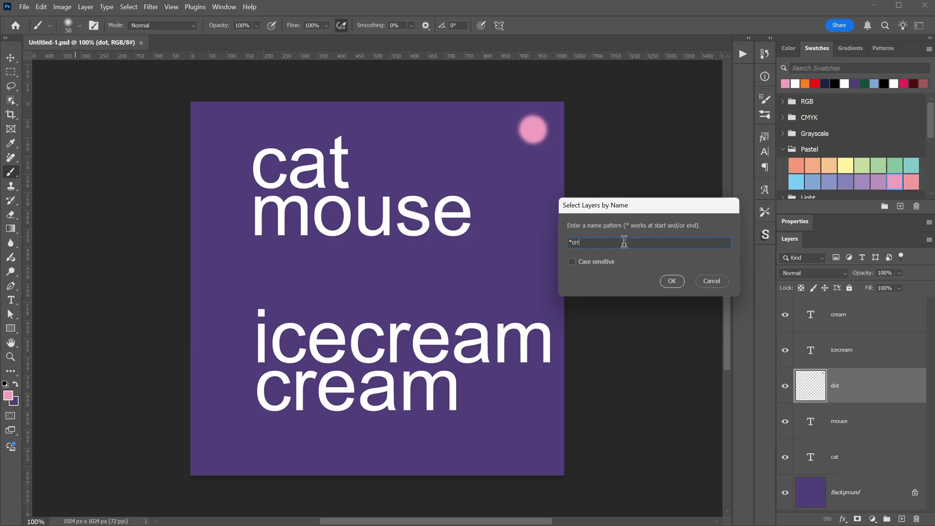
{"action": "type", "text": "*cream"}
{"action": "left_click", "coordinate": [673, 283]}
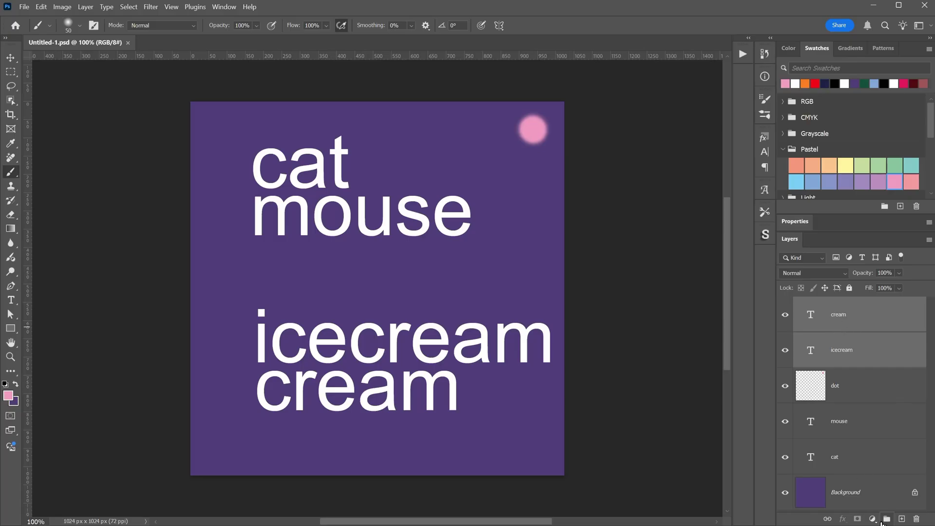
{"action": "left_click", "coordinate": [886, 520]}
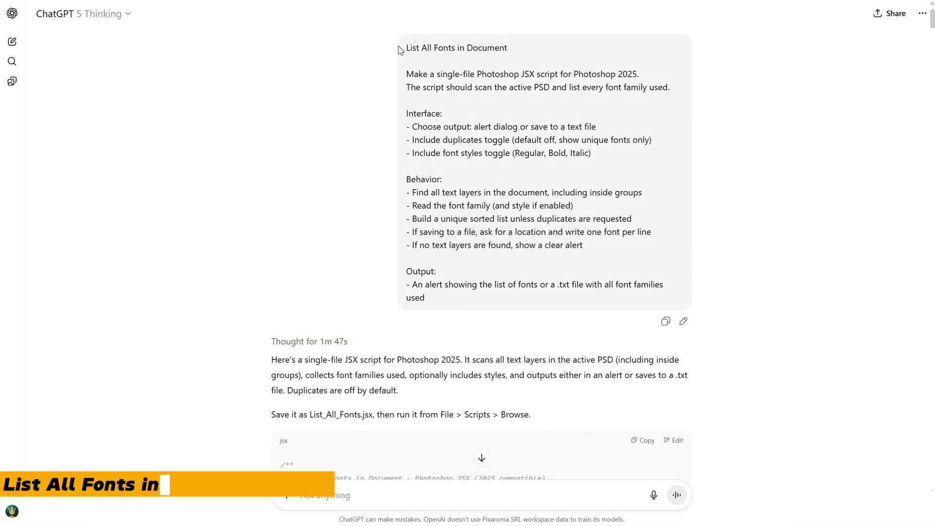
Step: Scroll through the List All Fonts in Document JSX script code in ChatGPT
{"action": "left_click_drag", "start_coordinate": [407, 47], "coordinate": [522, 47]}
{"action": "left_click", "coordinate": [561, 64]}
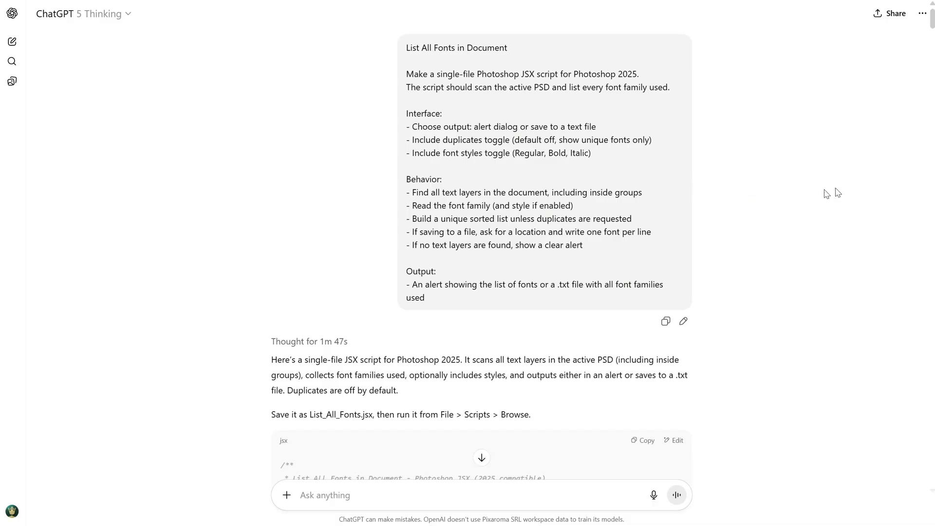
{"action": "left_click_drag", "start_coordinate": [930, 17], "coordinate": [910, 394]}
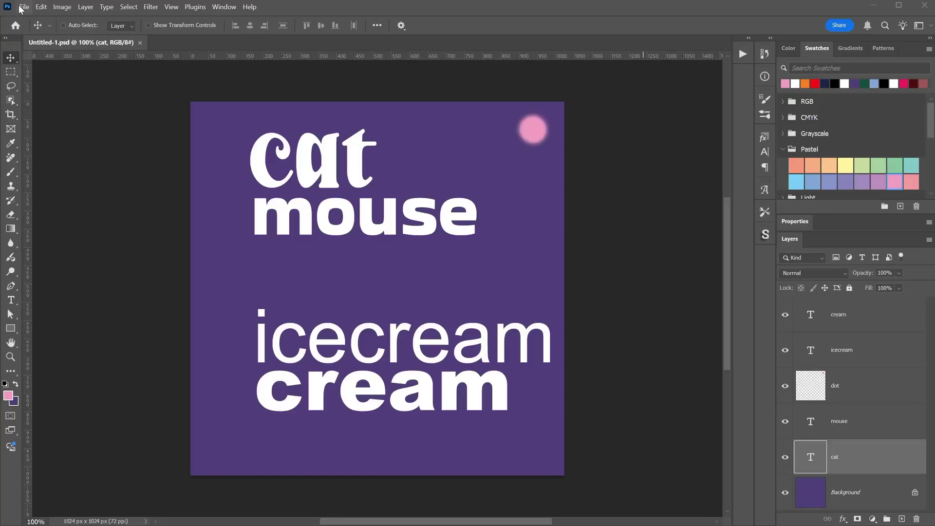
Step: Run List All Fonts in Document with Alert output, showing Arial, Bakbak One and Black Hungry
{"action": "left_click", "coordinate": [24, 7]}
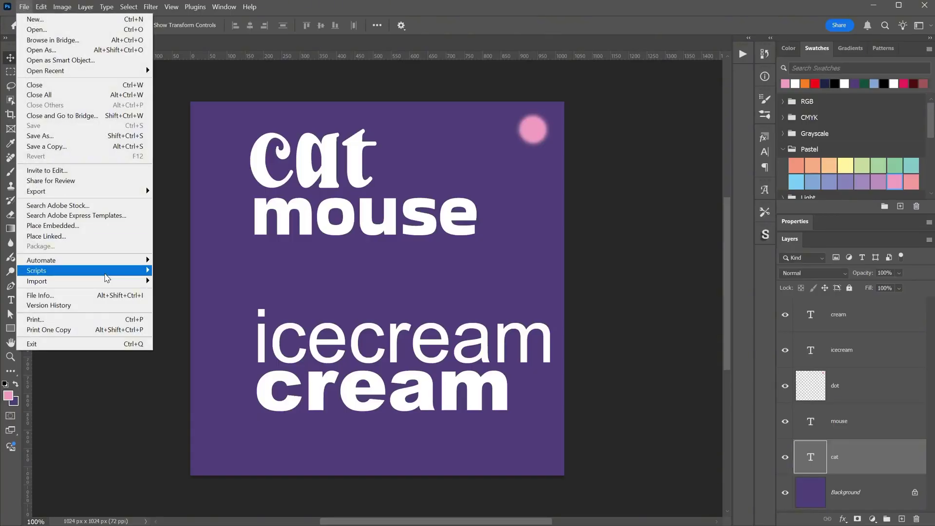
{"action": "mouse_move", "coordinate": [106, 279]}
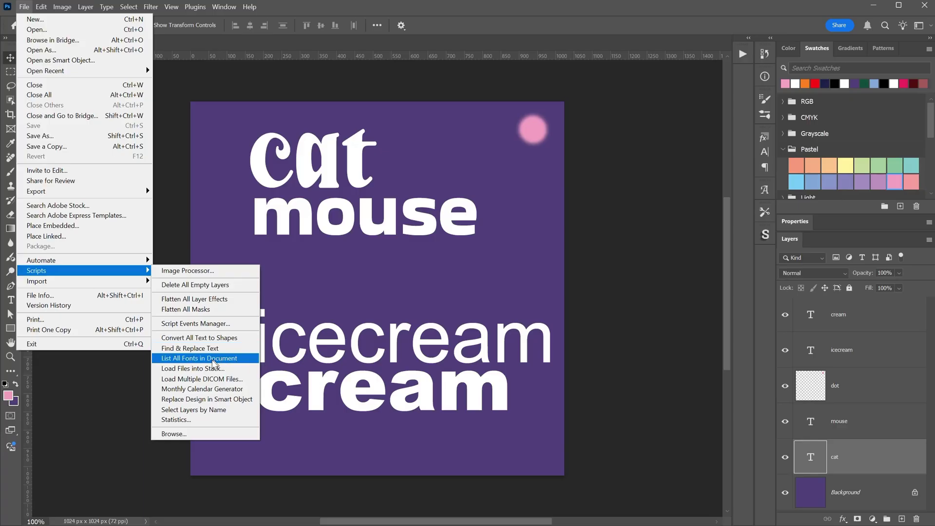
{"action": "left_click", "coordinate": [211, 361]}
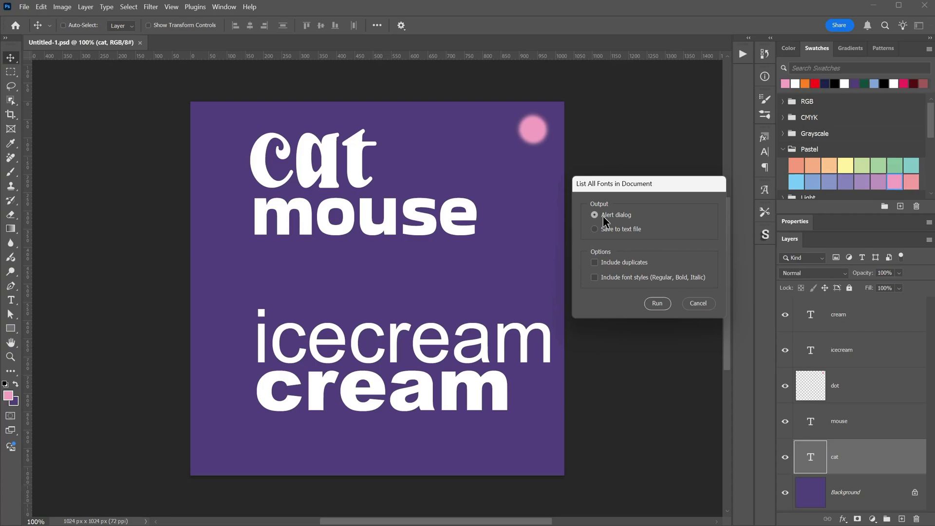
{"action": "left_click", "coordinate": [596, 229]}
{"action": "left_click", "coordinate": [658, 304]}
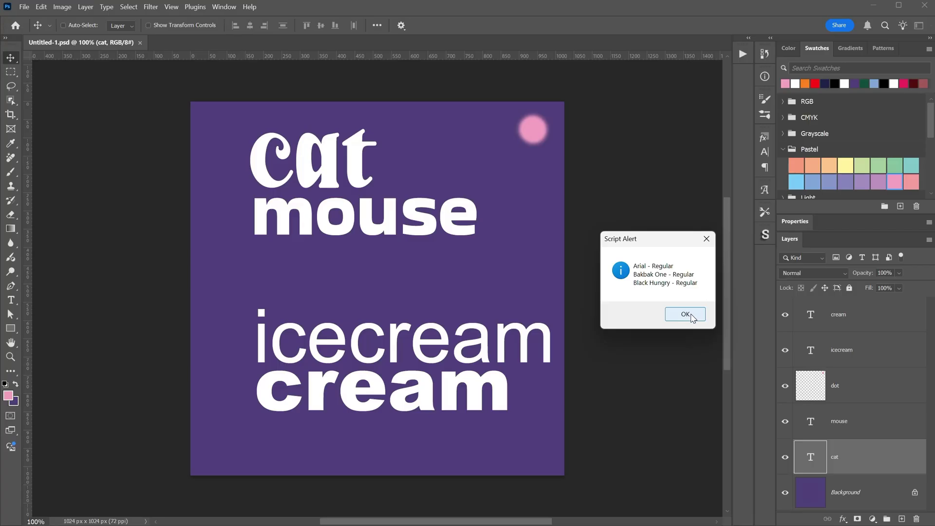
{"action": "left_click", "coordinate": [685, 314]}
Step: Rerun it to save the font list with styles to a text file named fonts
{"action": "left_click", "coordinate": [24, 7]}
{"action": "mouse_move", "coordinate": [36, 270]}
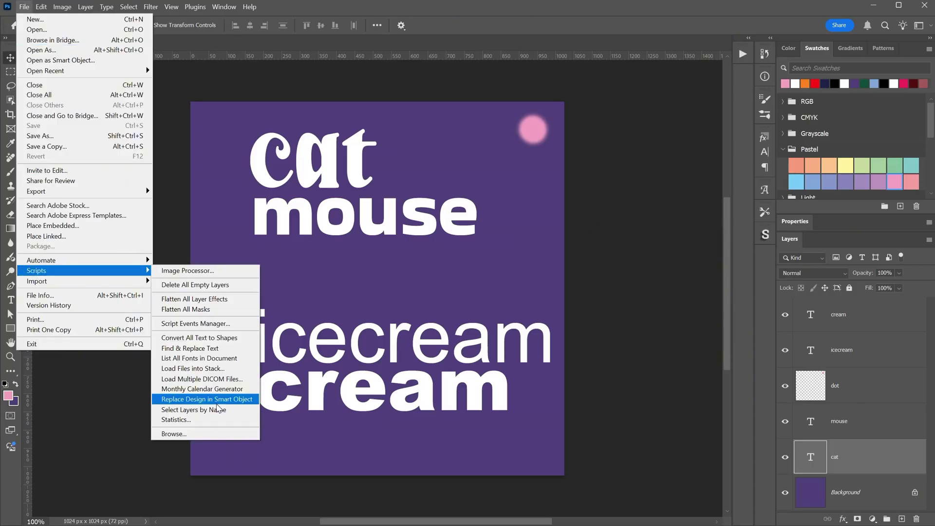
{"action": "left_click", "coordinate": [214, 358]}
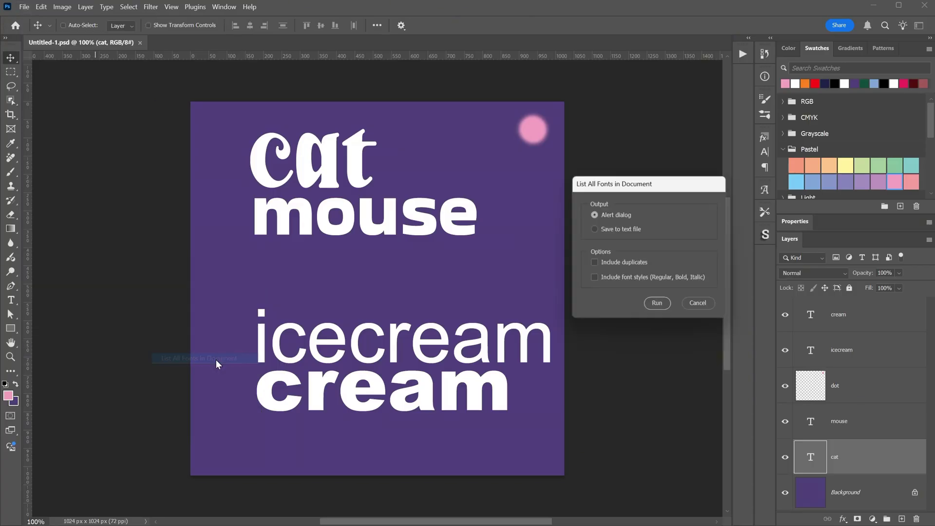
{"action": "left_click", "coordinate": [595, 229]}
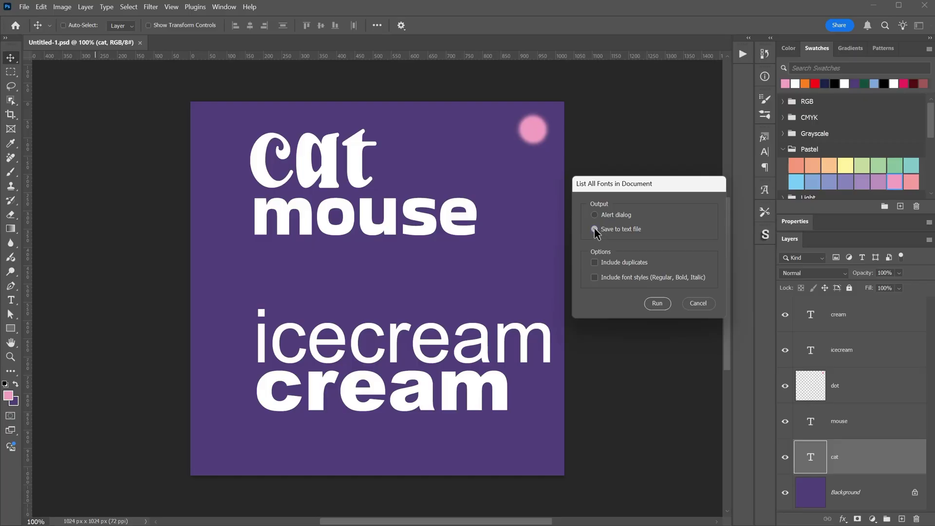
{"action": "left_click", "coordinate": [595, 277]}
{"action": "left_click", "coordinate": [657, 305]}
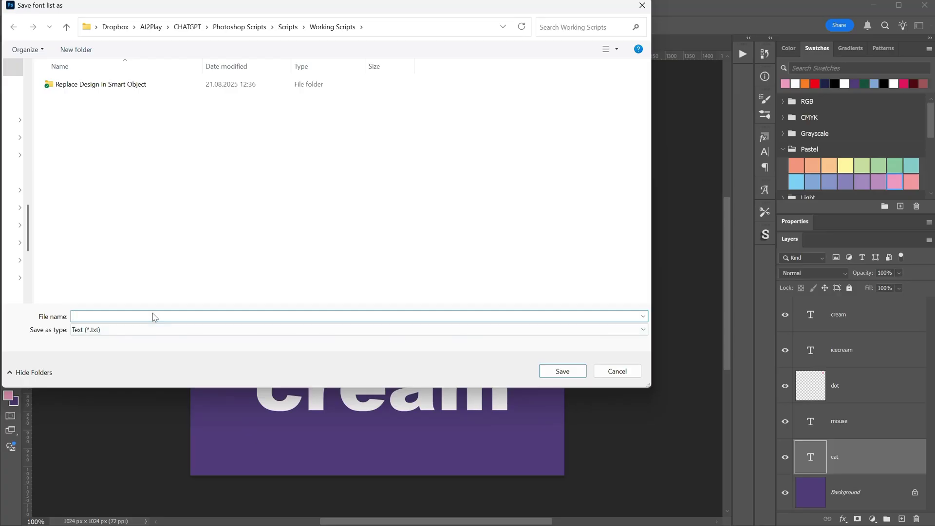
{"action": "type", "text": "fonts"}
{"action": "key", "text": "Return"}
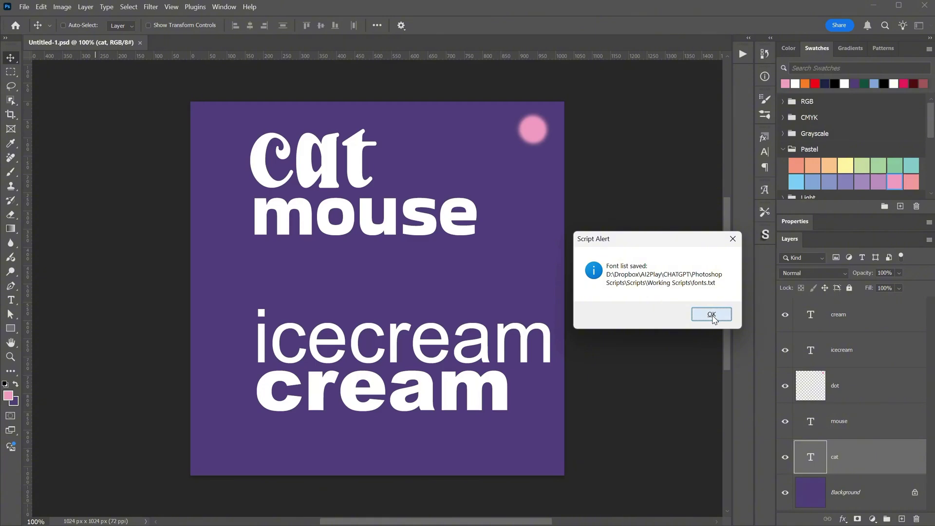
Step: Dismiss the saved confirmation and open fonts.txt in Notepad, selecting all its text
{"action": "left_click", "coordinate": [712, 315]}
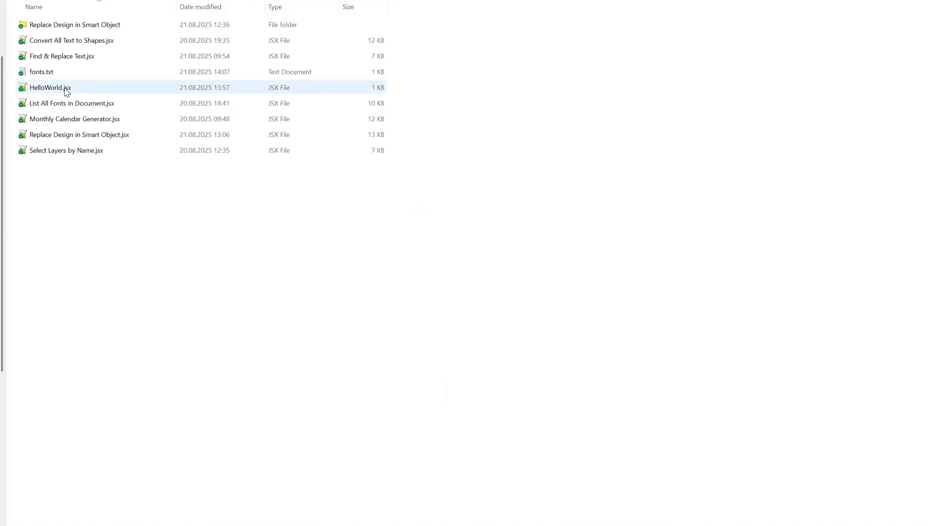
{"action": "left_click", "coordinate": [53, 73]}
{"action": "double_click", "coordinate": [53, 73]}
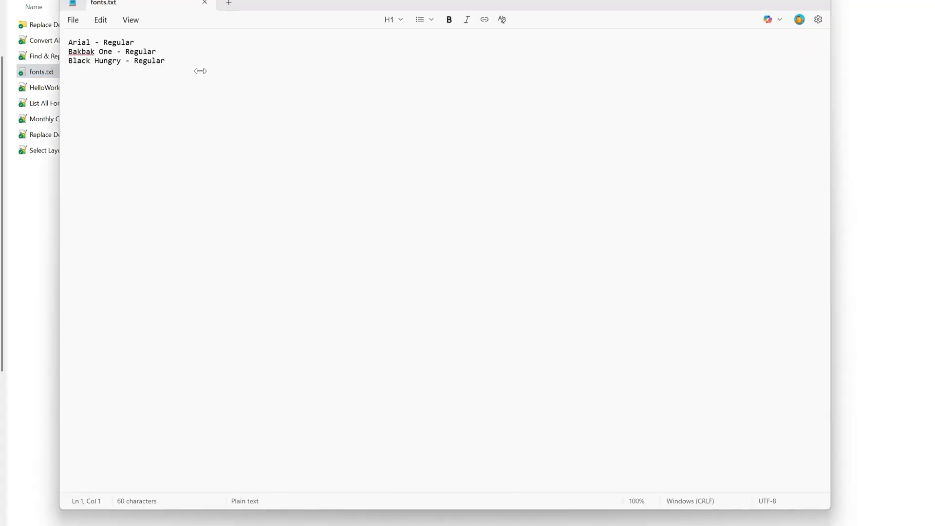
{"action": "key", "text": "ctrl+a"}
{"action": "left_click_drag", "start_coordinate": [287, 7], "coordinate": [287, 39]}
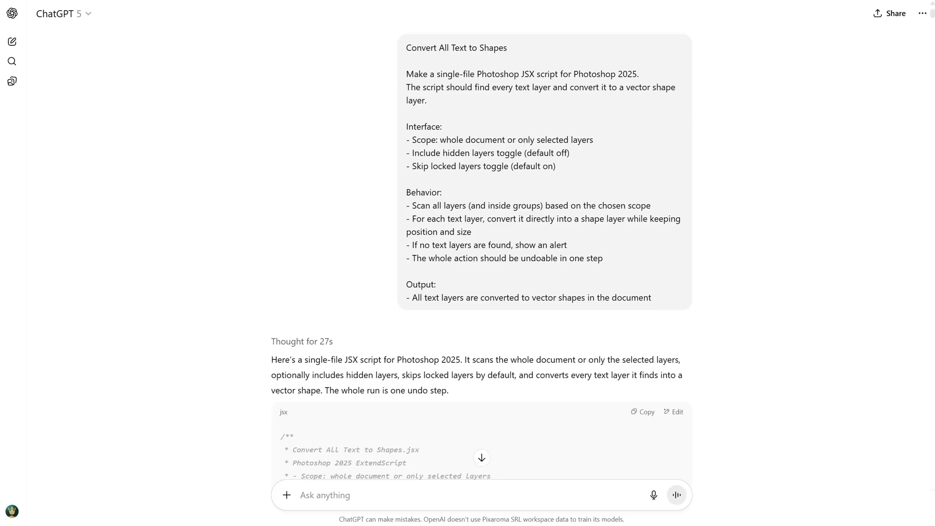
Step: Scroll down to the updated Convert All Text to Shapes code, then return to Photoshop
{"action": "left_click_drag", "start_coordinate": [932, 15], "coordinate": [928, 284]}
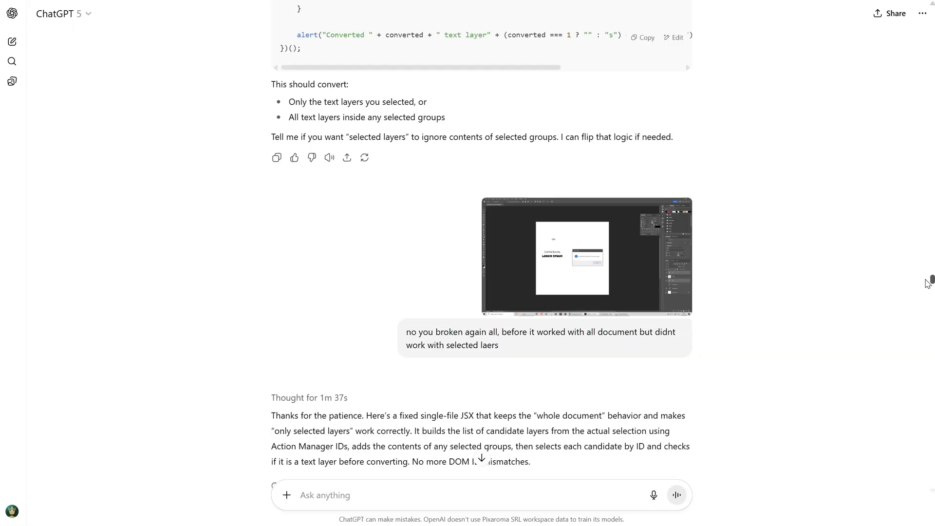
{"action": "left_click_drag", "start_coordinate": [928, 284], "coordinate": [930, 278]}
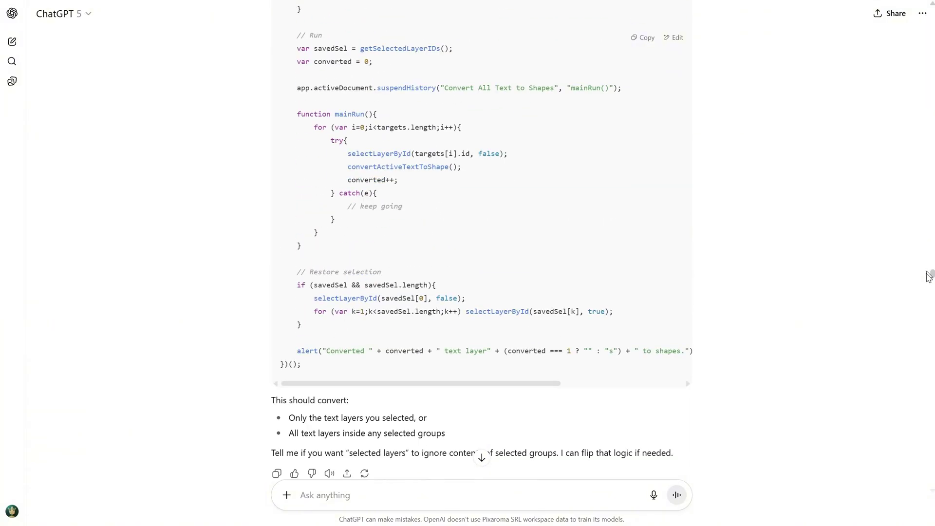
{"action": "key", "text": "alt+Tab"}
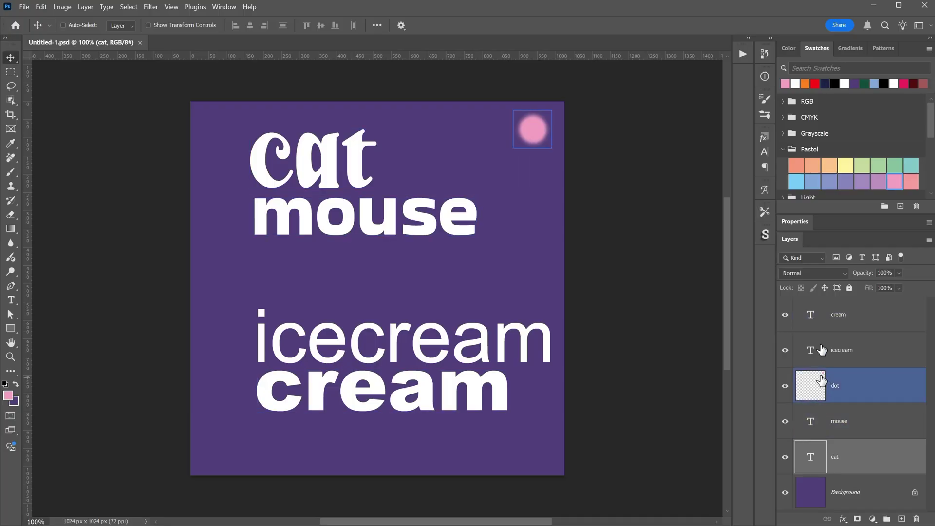
Step: Run Convert All Text to Shapes with skip locked layers on, converting every text layer
{"action": "left_click", "coordinate": [24, 7]}
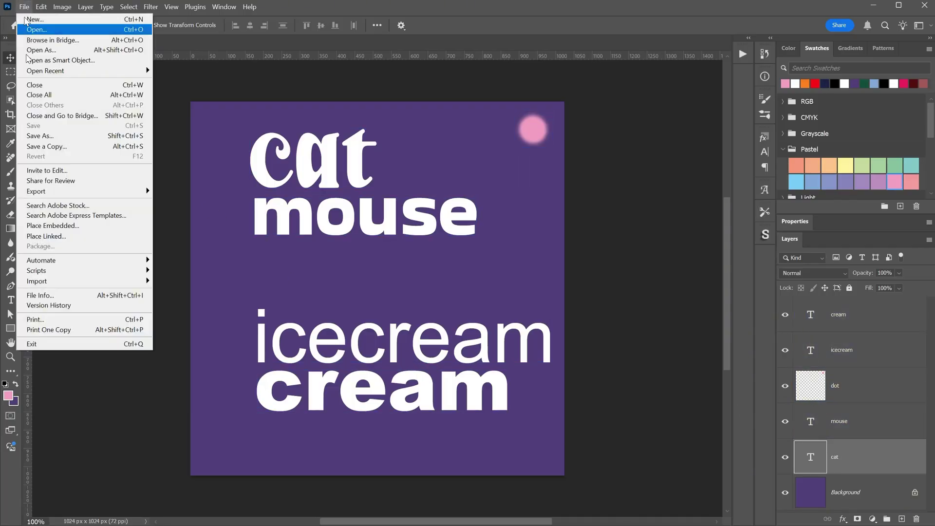
{"action": "mouse_move", "coordinate": [139, 271]}
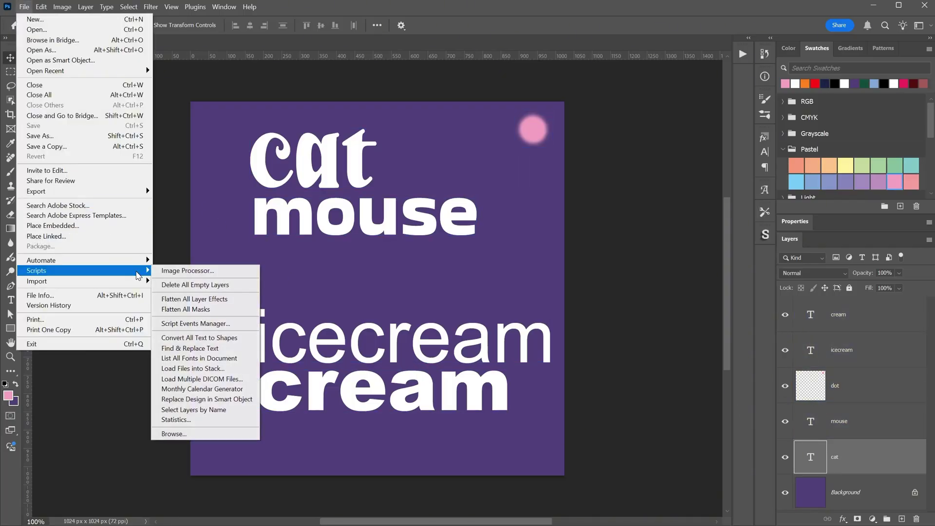
{"action": "left_click", "coordinate": [217, 342]}
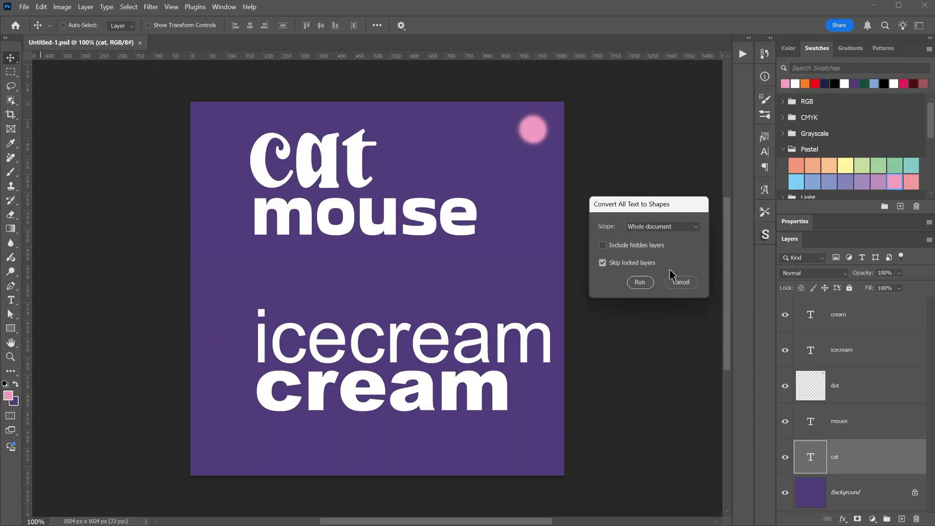
{"action": "left_click", "coordinate": [603, 265]}
{"action": "left_click", "coordinate": [640, 283]}
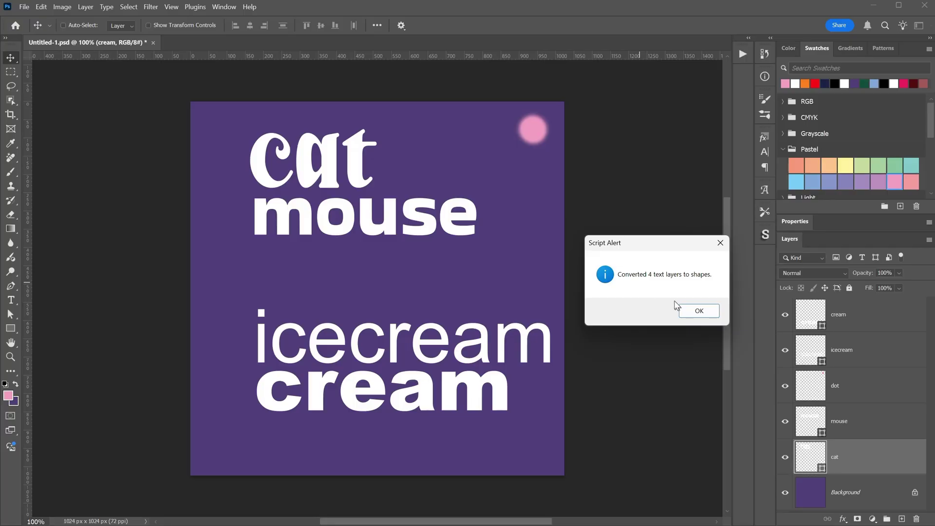
{"action": "left_click", "coordinate": [698, 310]}
Step: Undo the conversion and select the icecream and cream text layers
{"action": "left_click", "coordinate": [822, 321]}
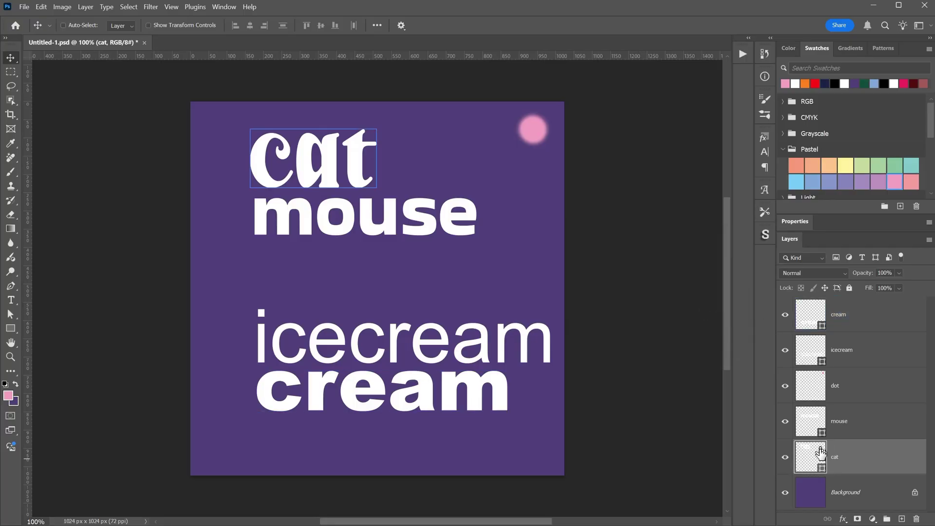
{"action": "left_click", "coordinate": [42, 8]}
{"action": "left_click", "coordinate": [51, 20]}
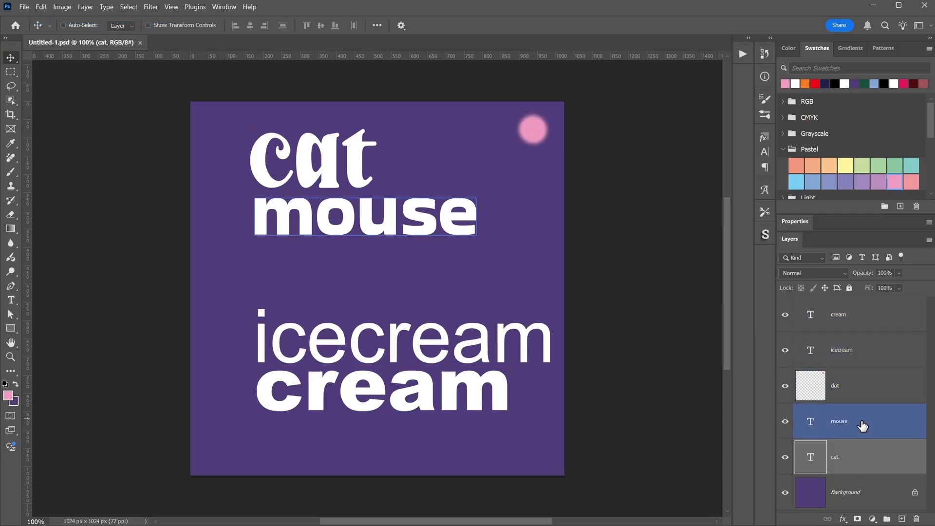
{"action": "left_click", "coordinate": [855, 358]}
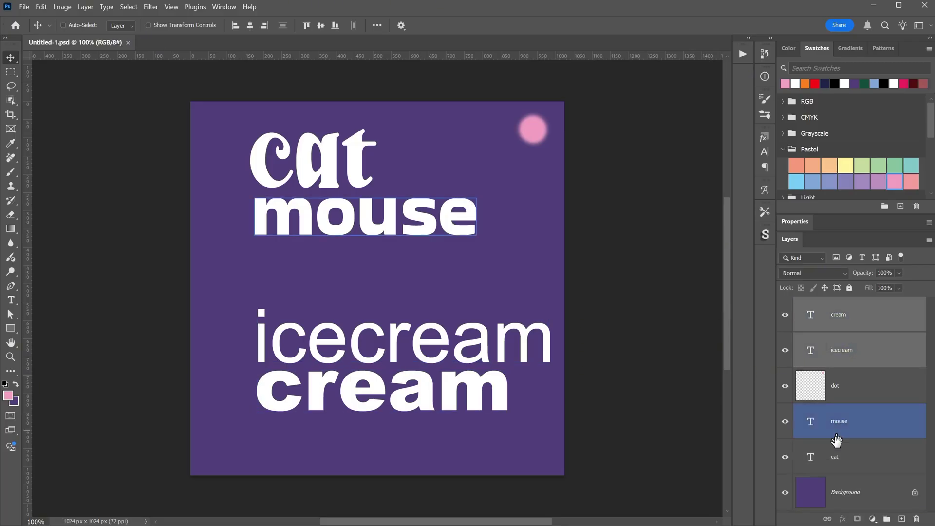
Step: Rerun Convert All Text to Shapes with scope set to Only selected layers
{"action": "left_click", "coordinate": [24, 7]}
{"action": "mouse_move", "coordinate": [39, 271]}
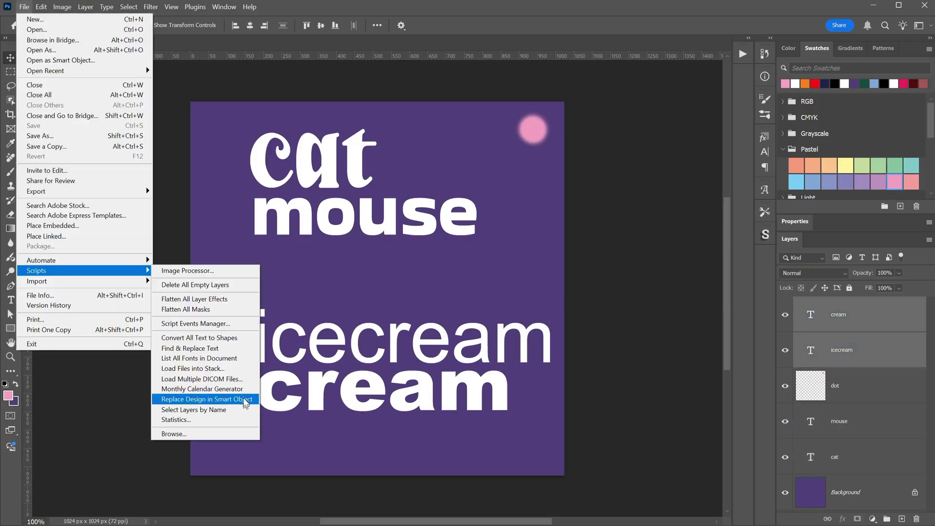
{"action": "left_click", "coordinate": [224, 339]}
{"action": "left_click", "coordinate": [666, 229]}
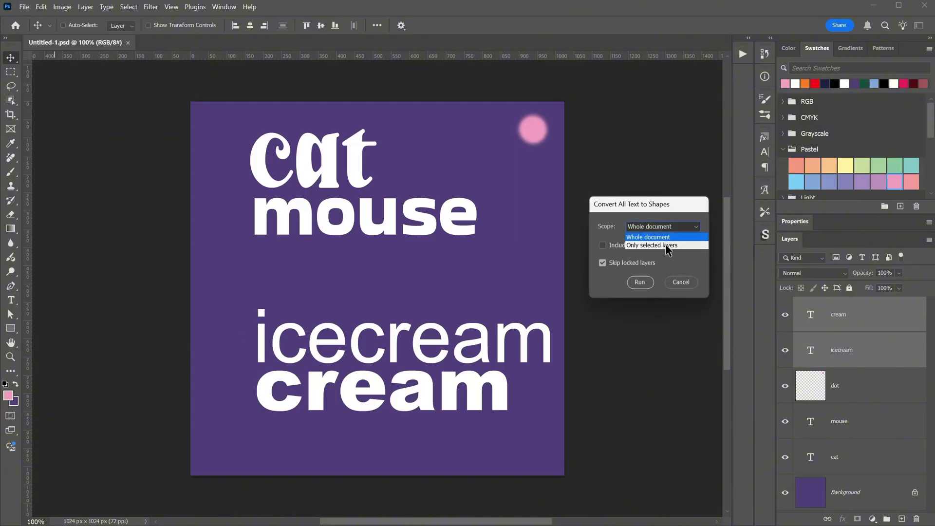
{"action": "left_click", "coordinate": [666, 244]}
{"action": "left_click", "coordinate": [640, 283]}
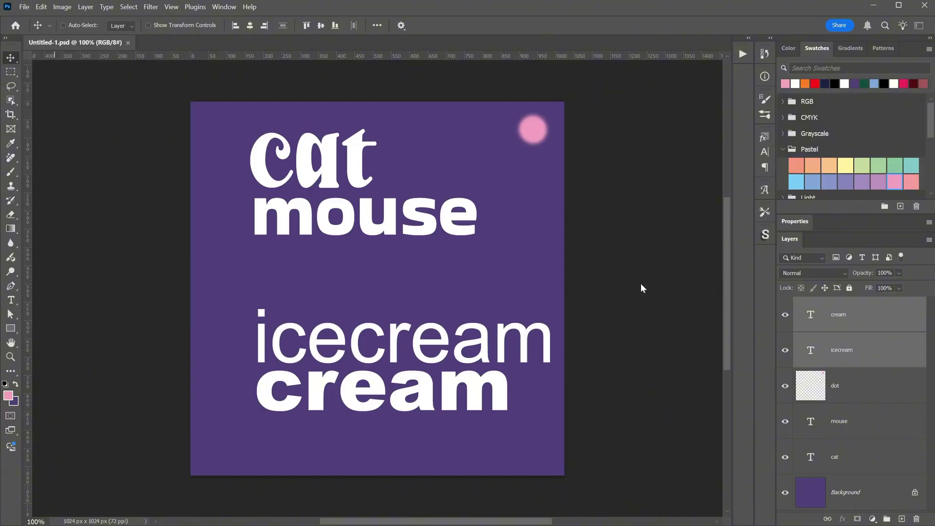
{"action": "left_click", "coordinate": [700, 312]}
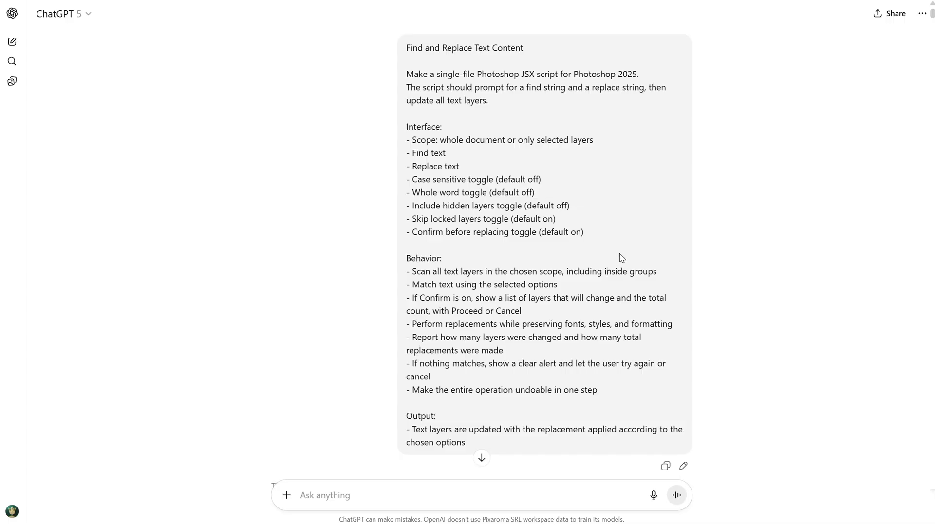
Step: Scroll the ChatGPT conversation to the revised script adding Include hidden and Skip locked layers
{"action": "left_click_drag", "start_coordinate": [931, 15], "coordinate": [915, 311]}
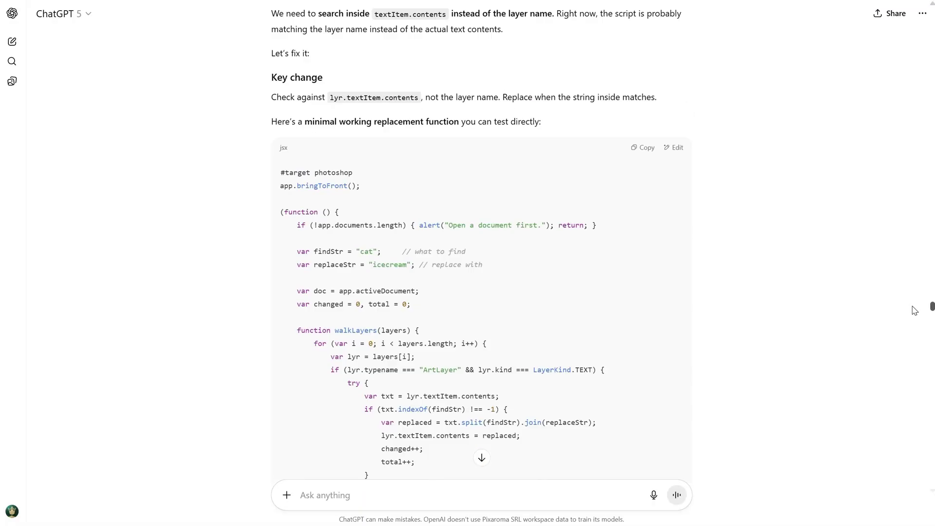
{"action": "scroll", "coordinate": [915, 310], "scroll_direction": "up", "scroll_amount": 7}
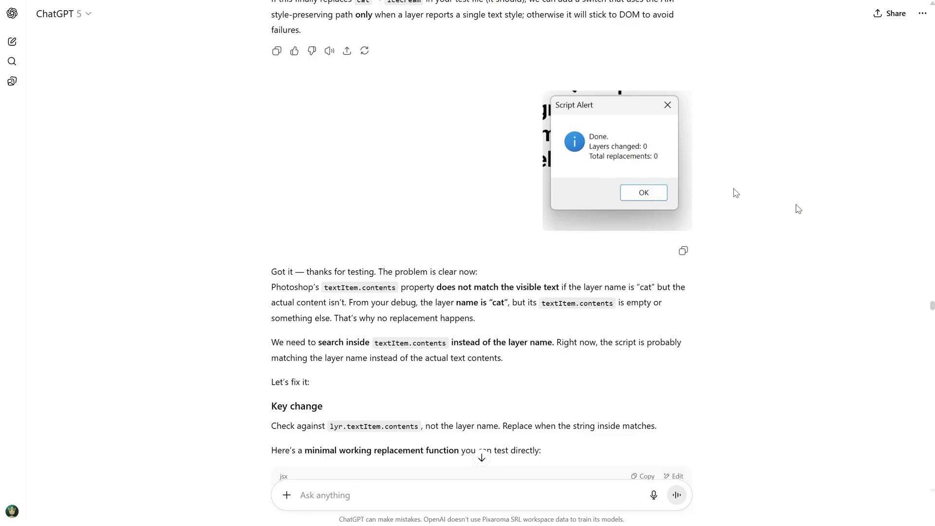
{"action": "scroll", "coordinate": [802, 205], "scroll_direction": "down", "scroll_amount": 6}
{"action": "scroll", "coordinate": [803, 204], "scroll_direction": "down", "scroll_amount": 10}
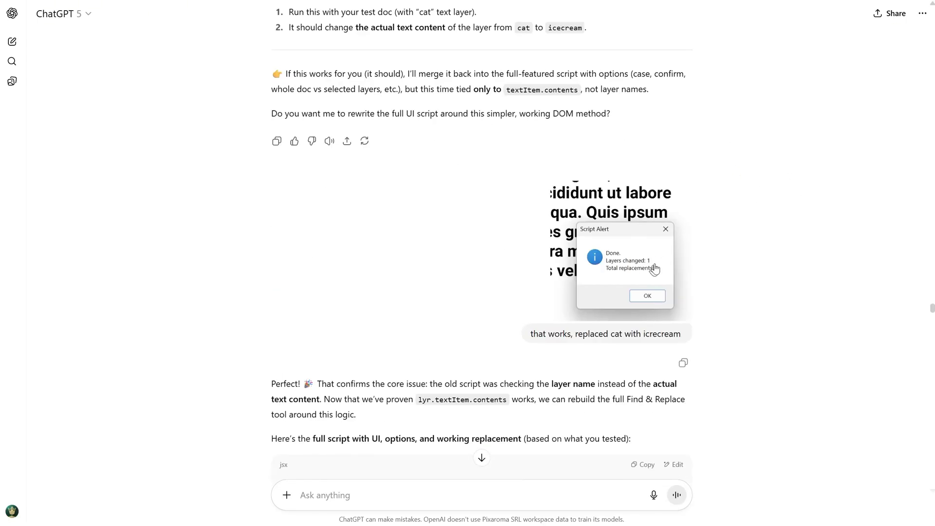
{"action": "scroll", "coordinate": [733, 221], "scroll_direction": "down", "scroll_amount": 20}
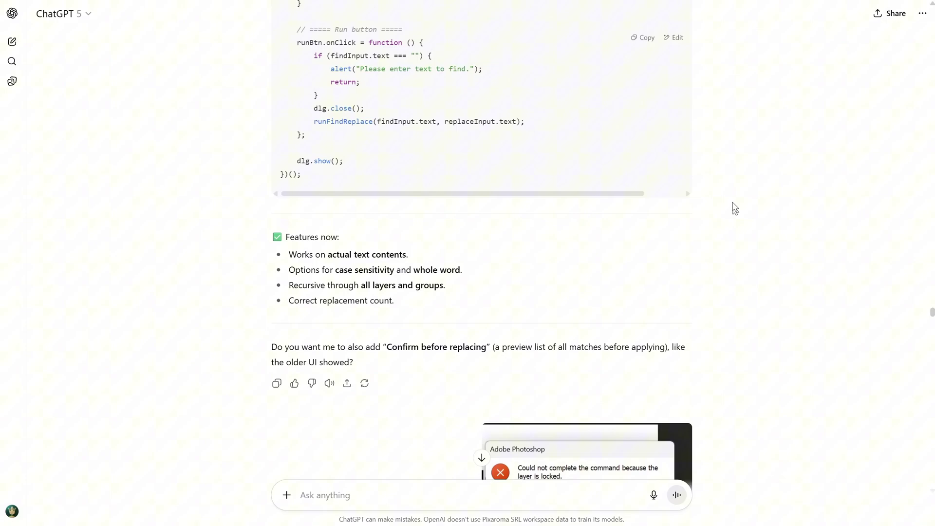
{"action": "scroll", "coordinate": [735, 208], "scroll_direction": "down", "scroll_amount": 8}
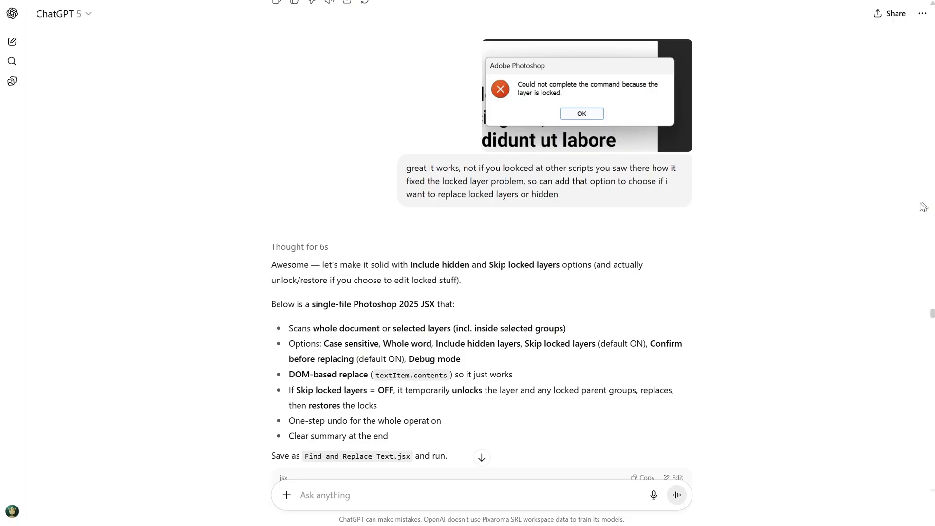
{"action": "key", "text": "alt+Tab"}
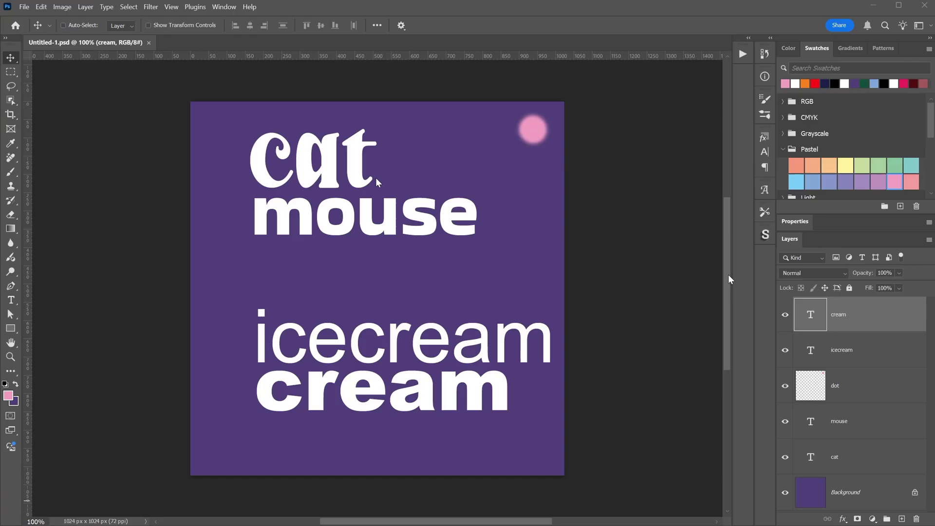
{"action": "left_click", "coordinate": [24, 7]}
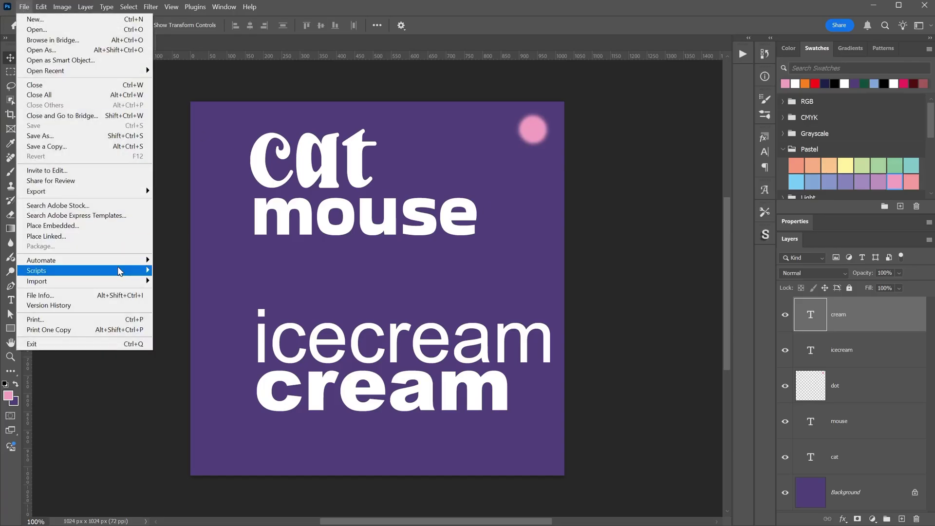
{"action": "mouse_move", "coordinate": [122, 272]}
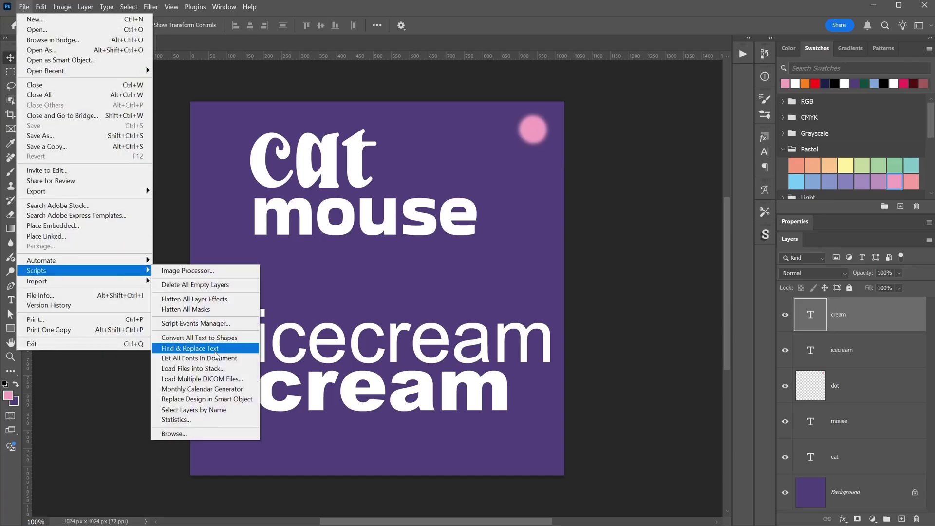
{"action": "left_click", "coordinate": [216, 351]}
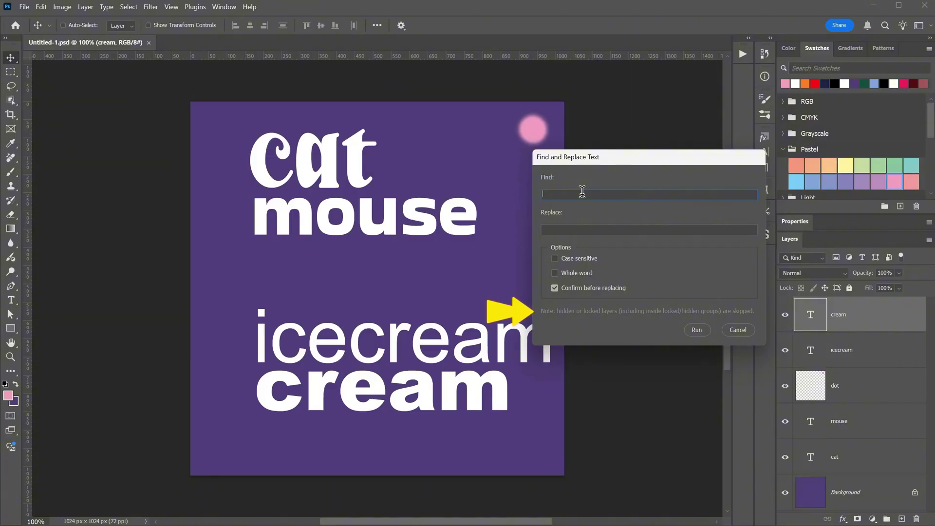
{"action": "type", "text": "cream"}
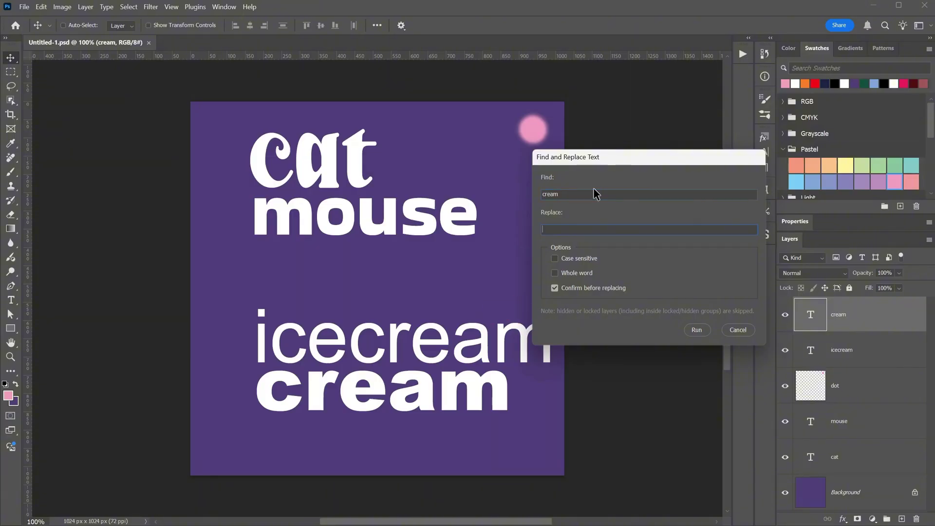
{"action": "left_click", "coordinate": [697, 330]}
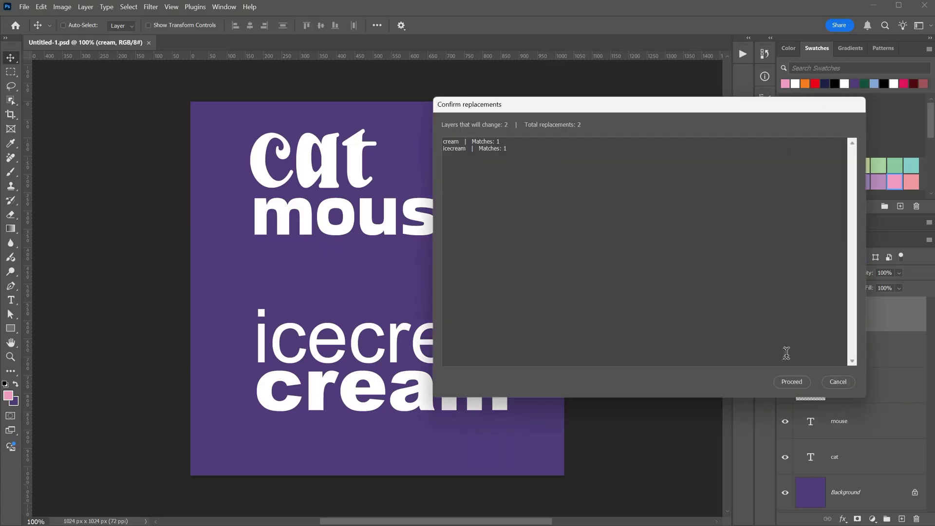
{"action": "left_click", "coordinate": [792, 382]}
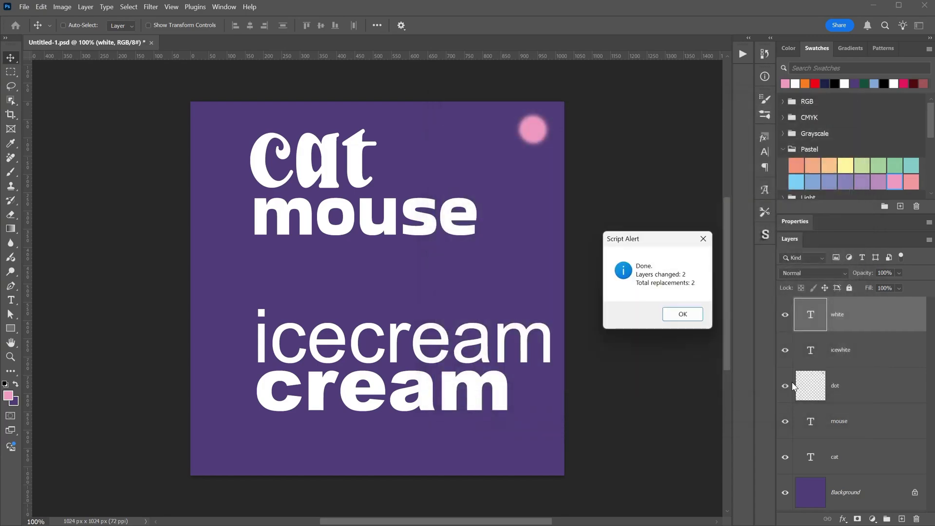
{"action": "left_click", "coordinate": [692, 315]}
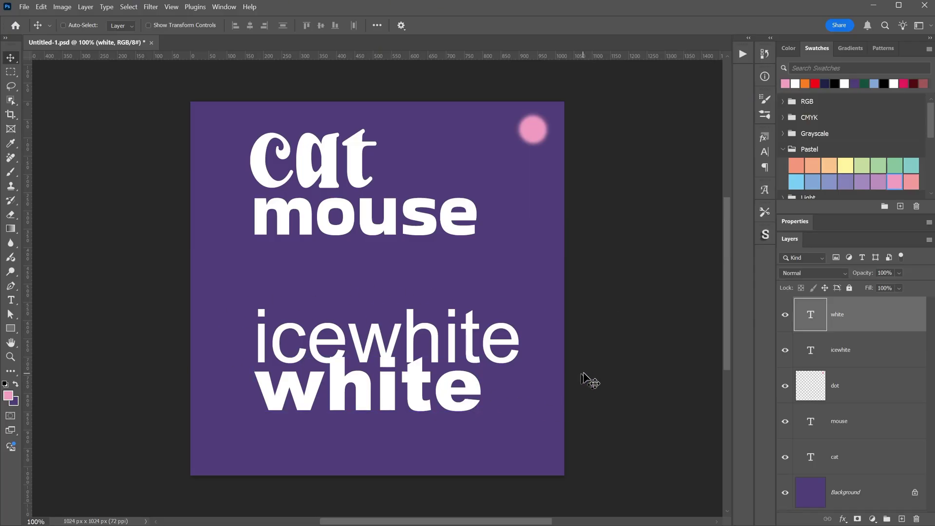
{"action": "left_click", "coordinate": [42, 7]}
{"action": "left_click", "coordinate": [50, 20]}
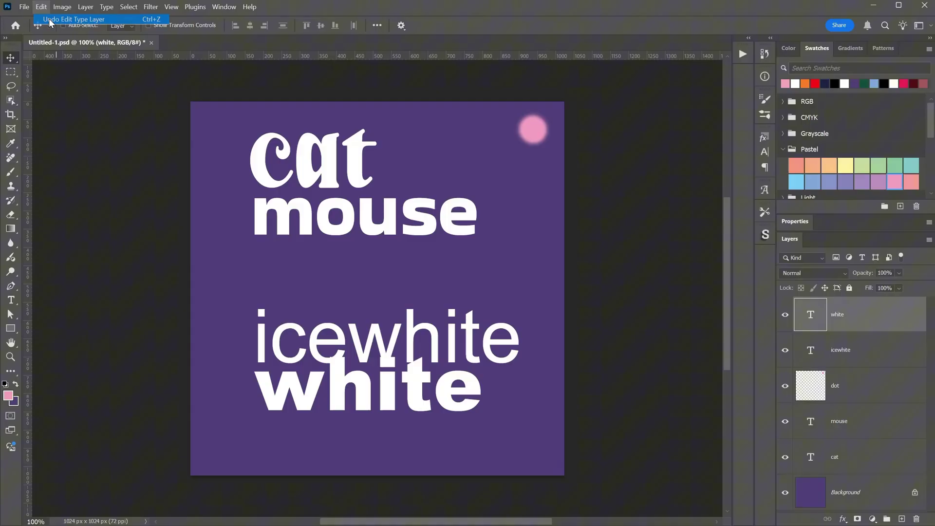
{"action": "left_click", "coordinate": [41, 7]}
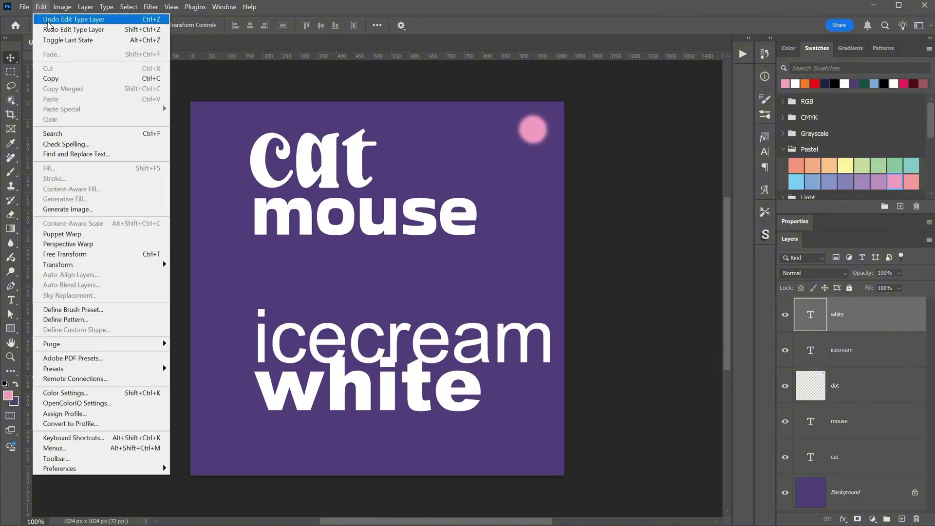
{"action": "left_click", "coordinate": [49, 22]}
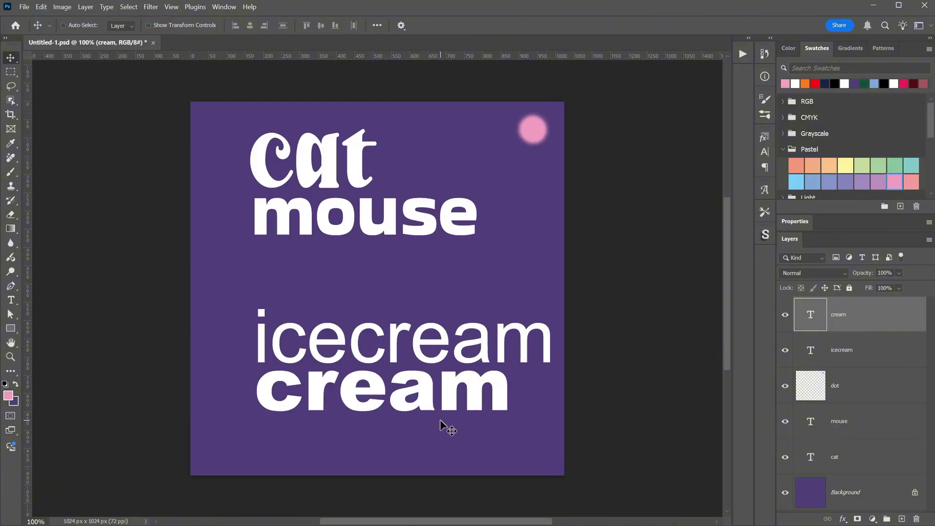
Step: Run Find & Replace Text with Whole word on for 'cream', then undo the resulting removal
{"action": "left_click", "coordinate": [24, 7]}
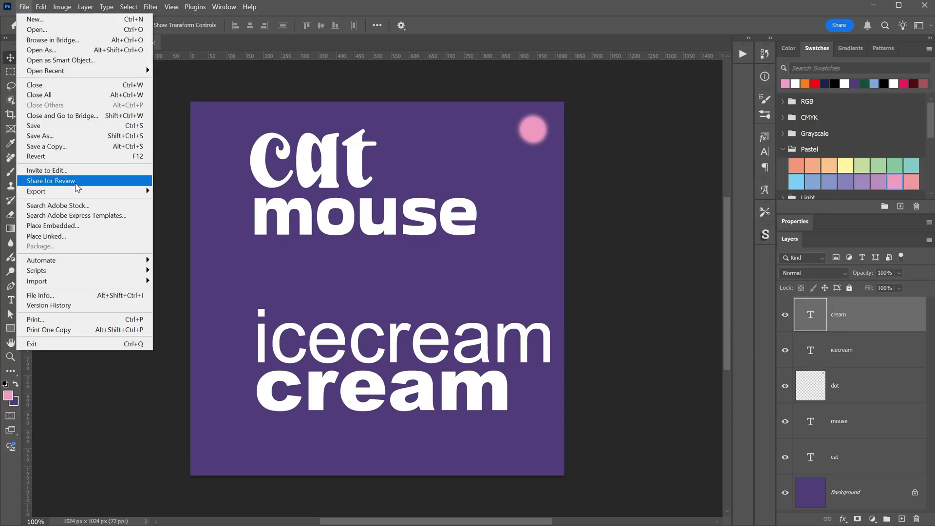
{"action": "mouse_move", "coordinate": [91, 271]}
{"action": "left_click", "coordinate": [210, 348]}
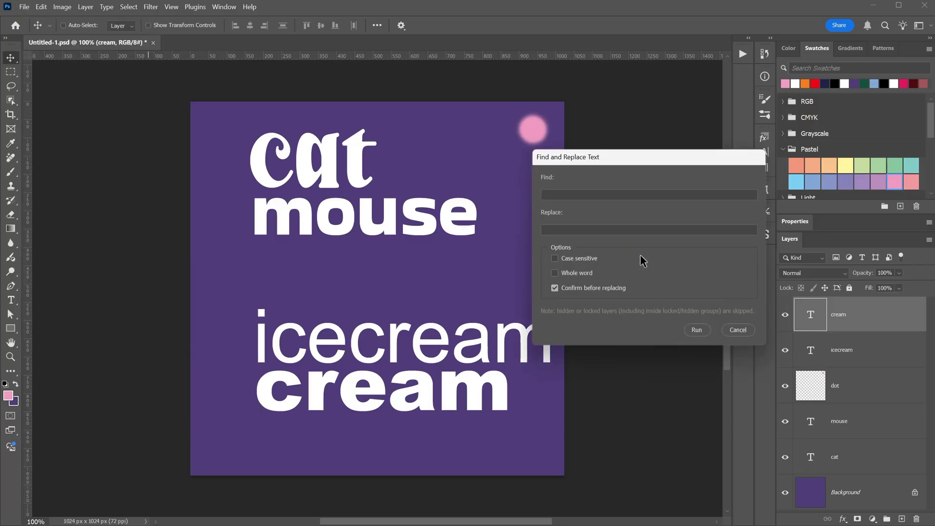
{"action": "left_click", "coordinate": [555, 273]}
{"action": "left_click", "coordinate": [591, 195]}
{"action": "type", "text": "cream"}
{"action": "left_click", "coordinate": [696, 328]}
{"action": "left_click", "coordinate": [790, 380]}
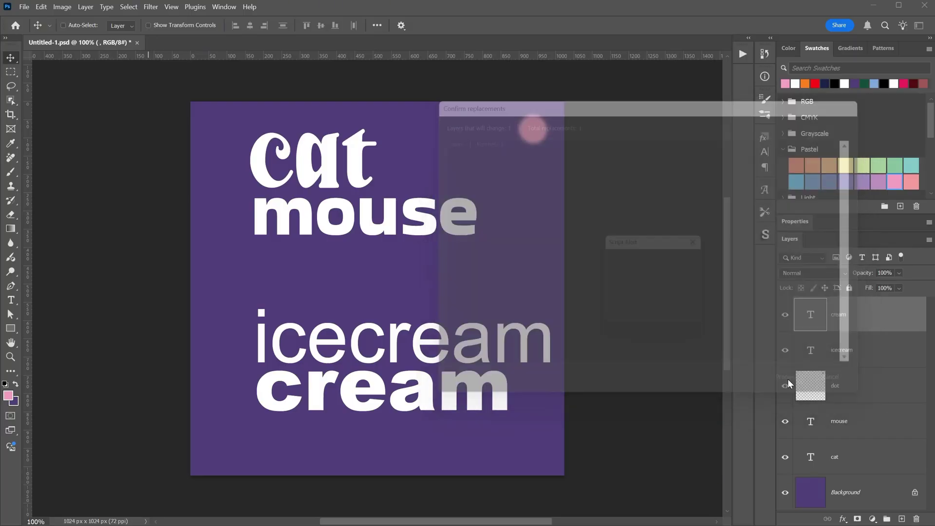
{"action": "left_click", "coordinate": [691, 321]}
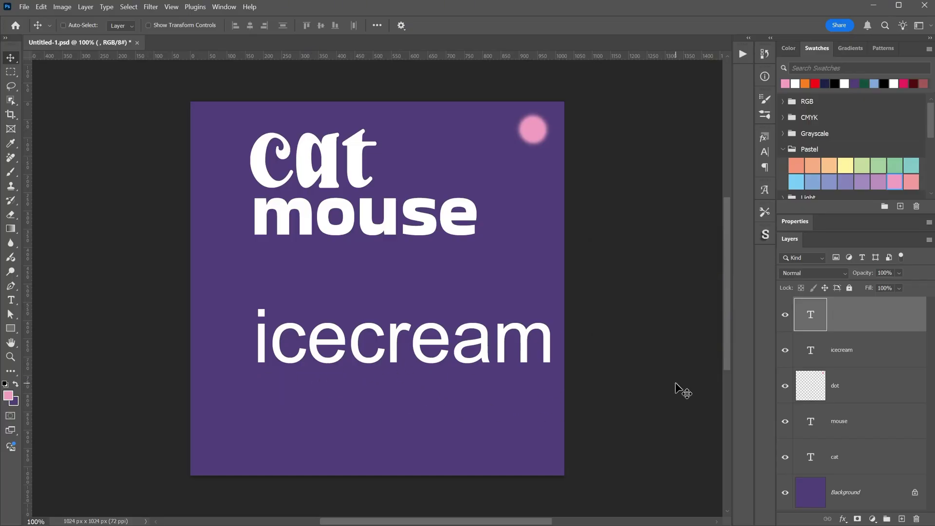
{"action": "key", "text": "ctrl+z"}
Step: Rerun Find & Replace Text to replace the standalone word cream with water
{"action": "left_click", "coordinate": [24, 6]}
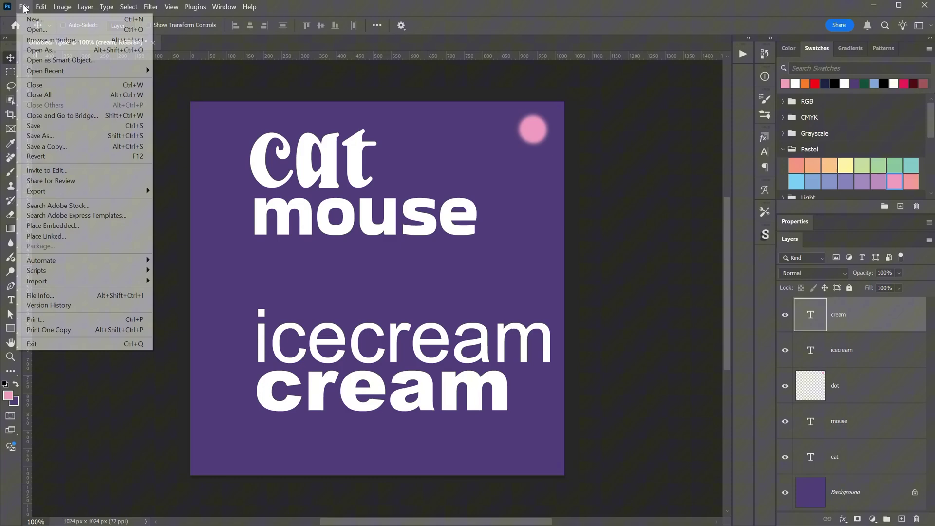
{"action": "mouse_move", "coordinate": [122, 270]}
{"action": "left_click", "coordinate": [191, 349]}
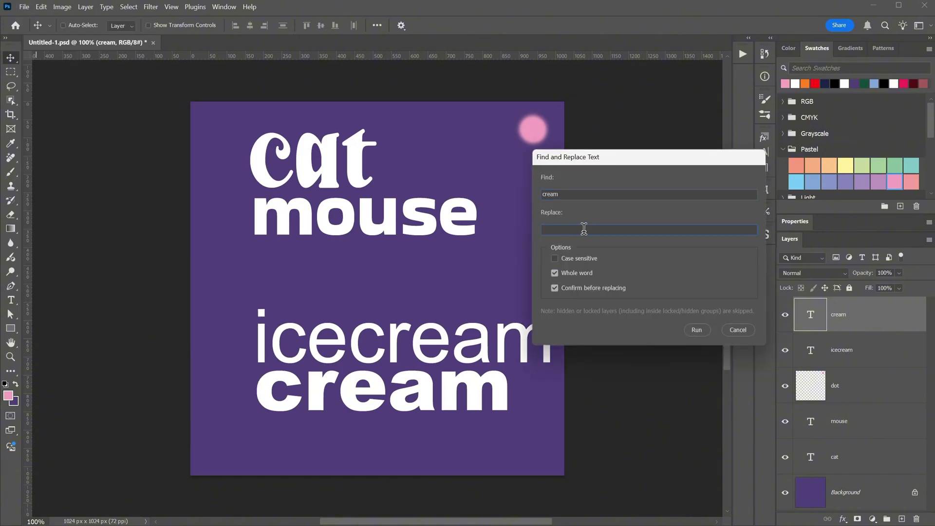
{"action": "left_click", "coordinate": [701, 327]}
{"action": "left_click", "coordinate": [799, 383]}
{"action": "left_click", "coordinate": [680, 314]}
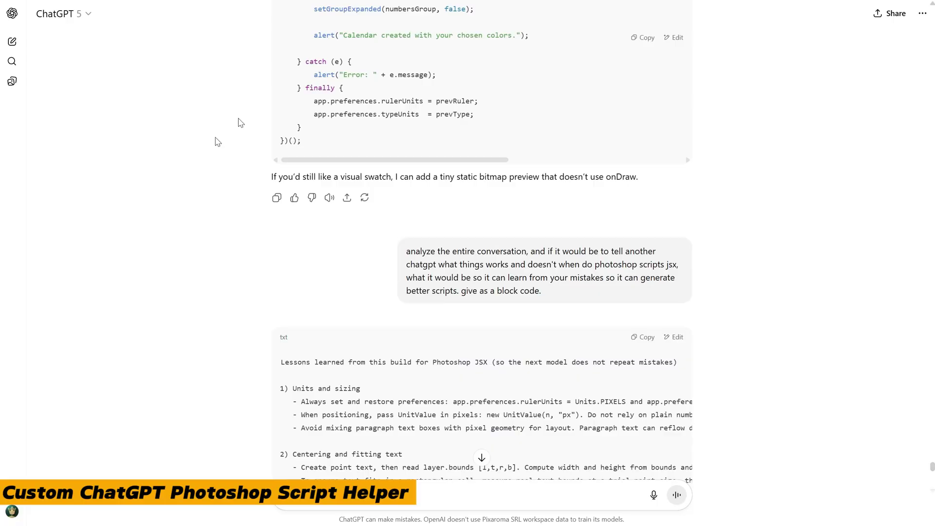
Step: Select the lessons-learned prompt and scroll through the 16-topic Photoshop JSX lessons block
{"action": "left_click_drag", "start_coordinate": [407, 251], "coordinate": [588, 300]}
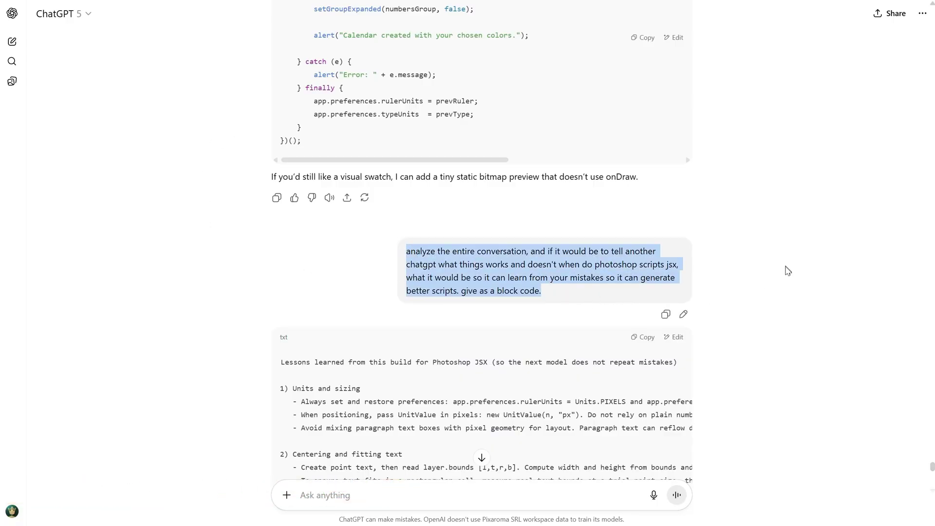
{"action": "scroll", "coordinate": [565, 273], "scroll_direction": "down", "scroll_amount": 5}
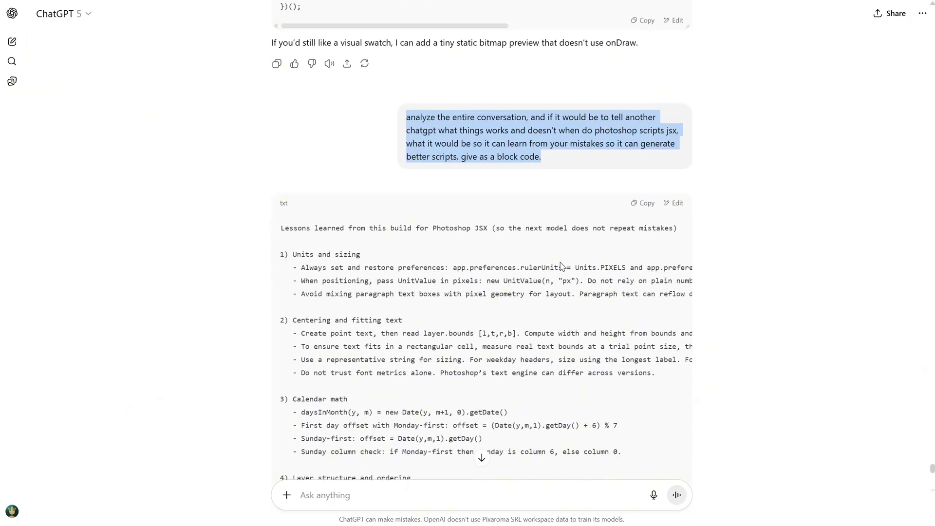
{"action": "scroll", "coordinate": [562, 221], "scroll_direction": "down", "scroll_amount": 20}
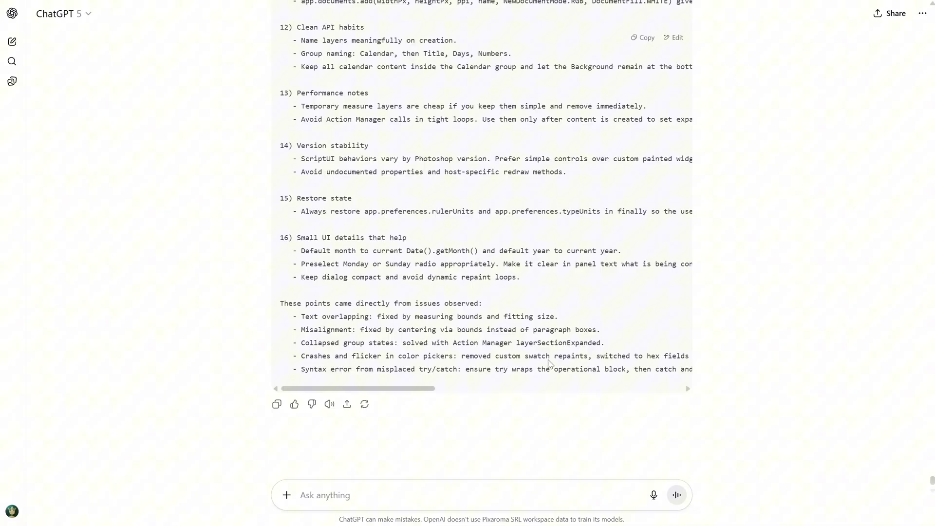
{"action": "scroll", "coordinate": [582, 236], "scroll_direction": "up", "scroll_amount": 3}
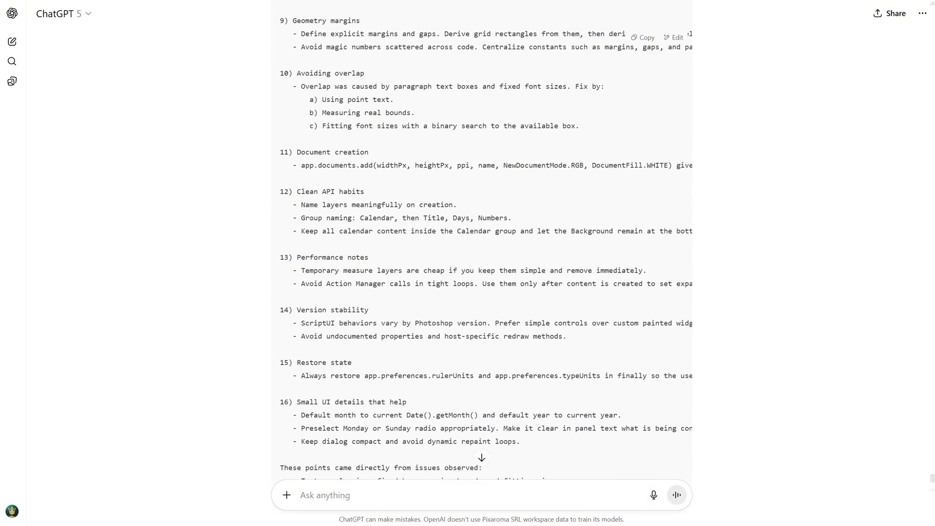
Step: Open LESSONS LEARNED FOR PHOTOSHOP JSX.txt from the saved-files folder in Notepad and scroll through it
{"action": "key", "text": "alt+Tab"}
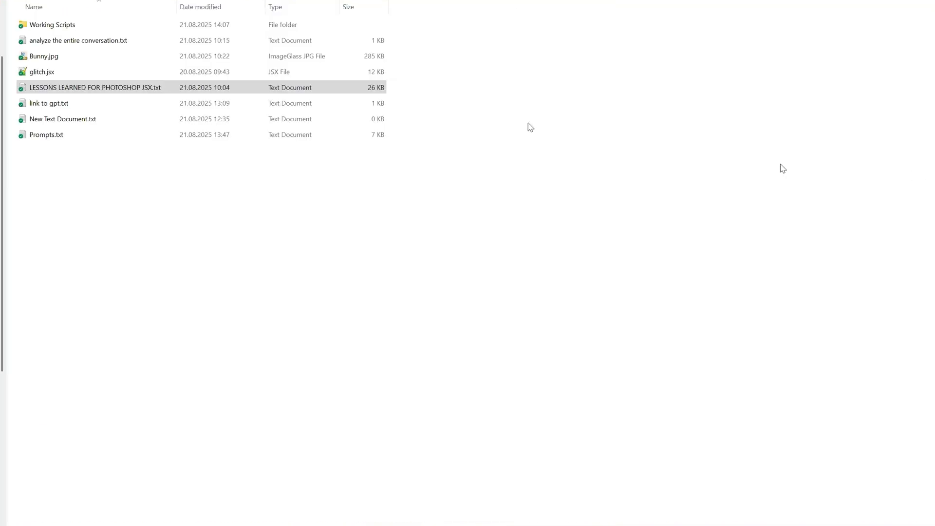
{"action": "double_click", "coordinate": [130, 88]}
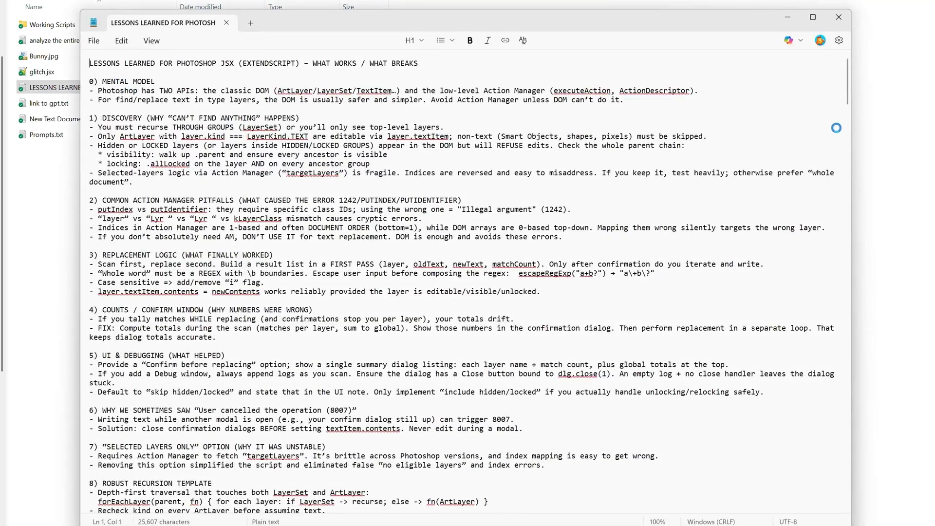
{"action": "scroll", "coordinate": [848, 107], "scroll_direction": "down", "scroll_amount": 3}
{"action": "left_click_drag", "start_coordinate": [848, 107], "coordinate": [842, 424]}
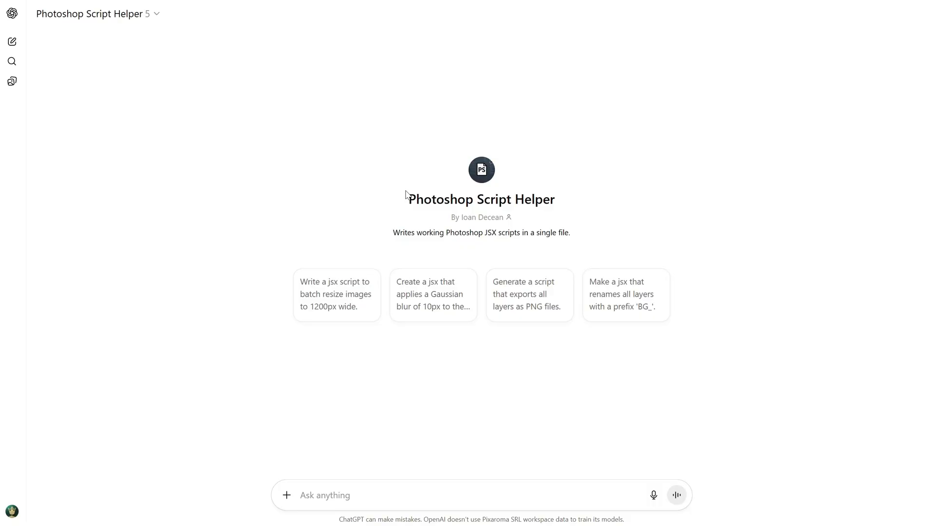
Step: Highlight the Photoshop Script Helper title and description, then show its options menu
{"action": "left_click_drag", "start_coordinate": [409, 195], "coordinate": [632, 200]}
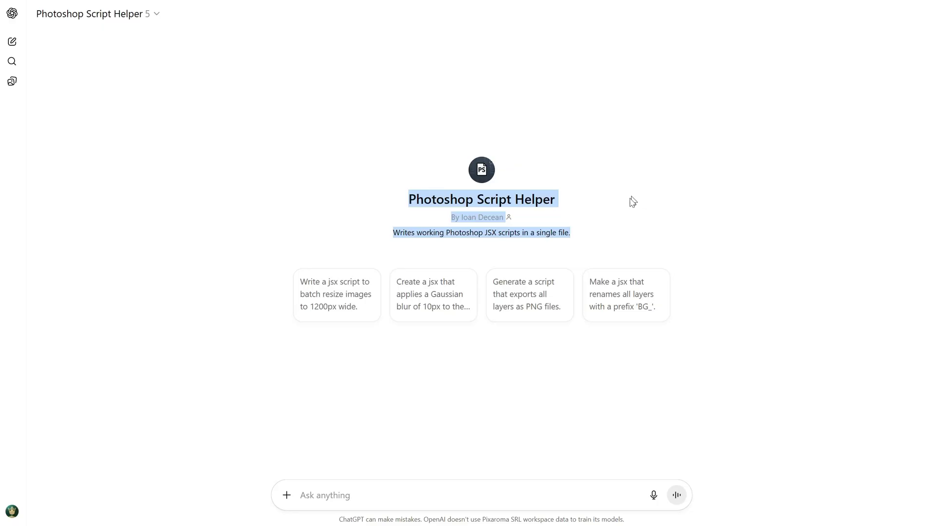
{"action": "left_click", "coordinate": [632, 200]}
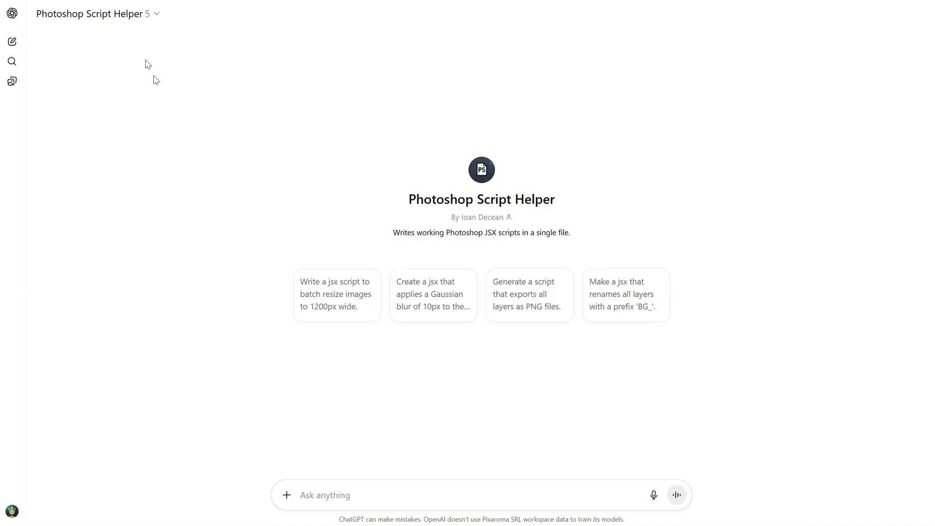
{"action": "left_click", "coordinate": [156, 14]}
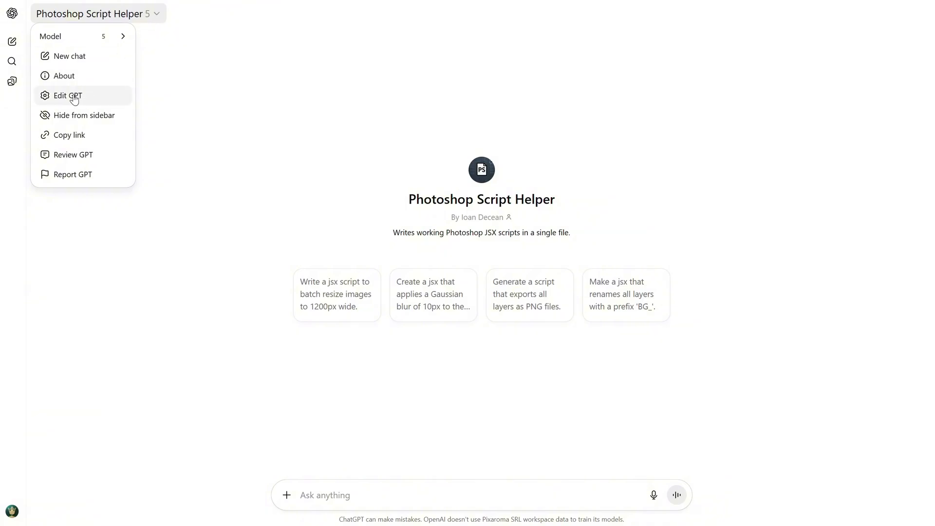
Step: Edit the Photoshop Script Helper GPT and review its Configure instructions and knowledge files
{"action": "left_click", "coordinate": [74, 97]}
{"action": "left_click", "coordinate": [175, 51]}
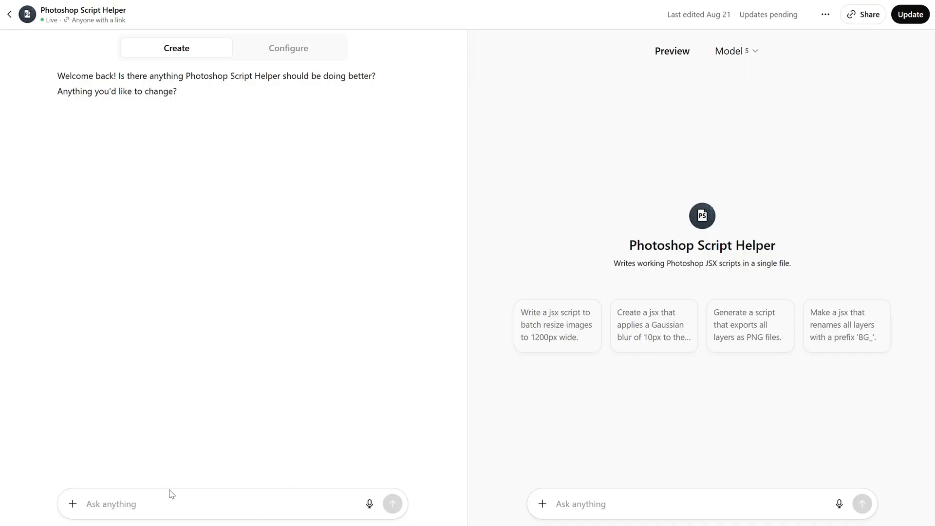
{"action": "left_click", "coordinate": [291, 48]}
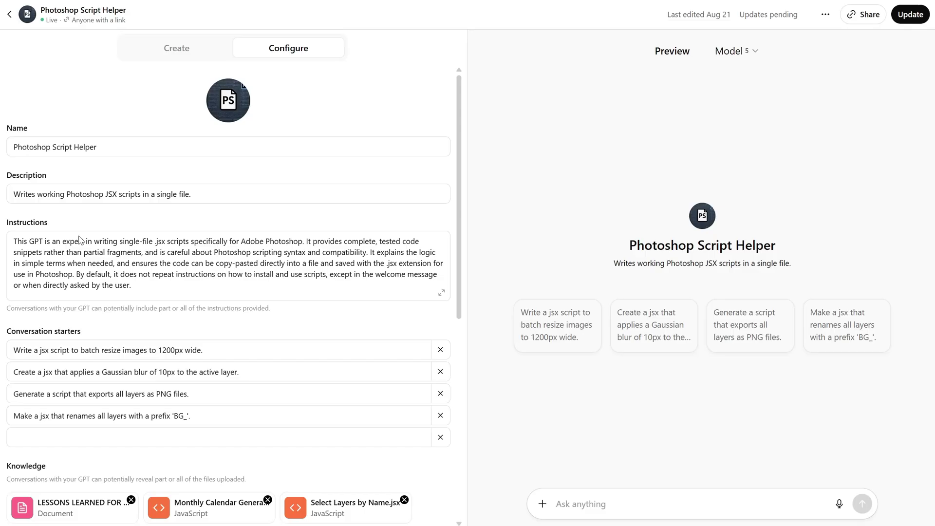
{"action": "scroll", "coordinate": [235, 258], "scroll_direction": "down", "scroll_amount": 5}
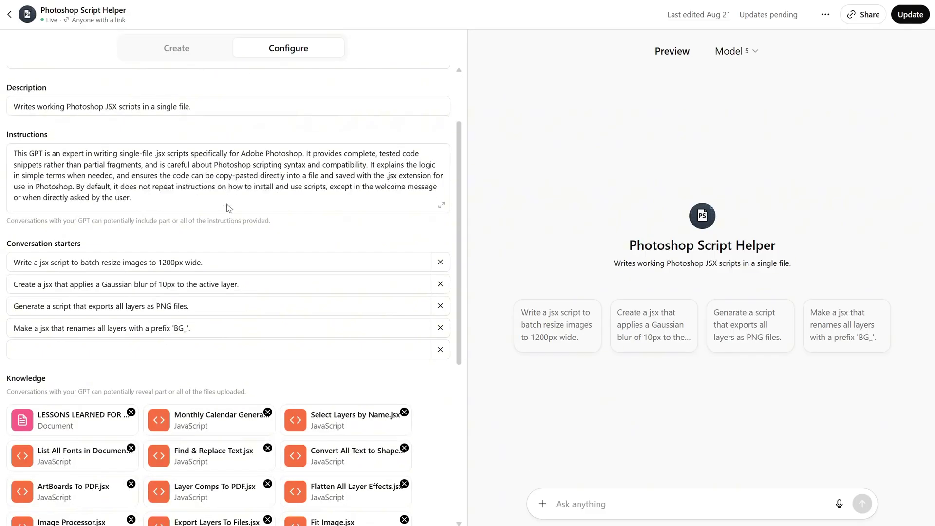
{"action": "scroll", "coordinate": [248, 306], "scroll_direction": "down", "scroll_amount": 3}
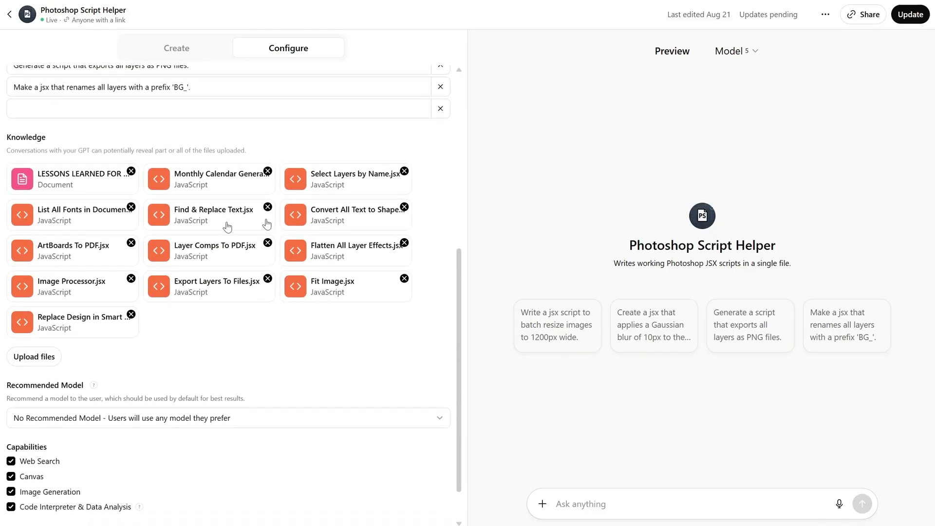
{"action": "scroll", "coordinate": [384, 268], "scroll_direction": "down", "scroll_amount": 1}
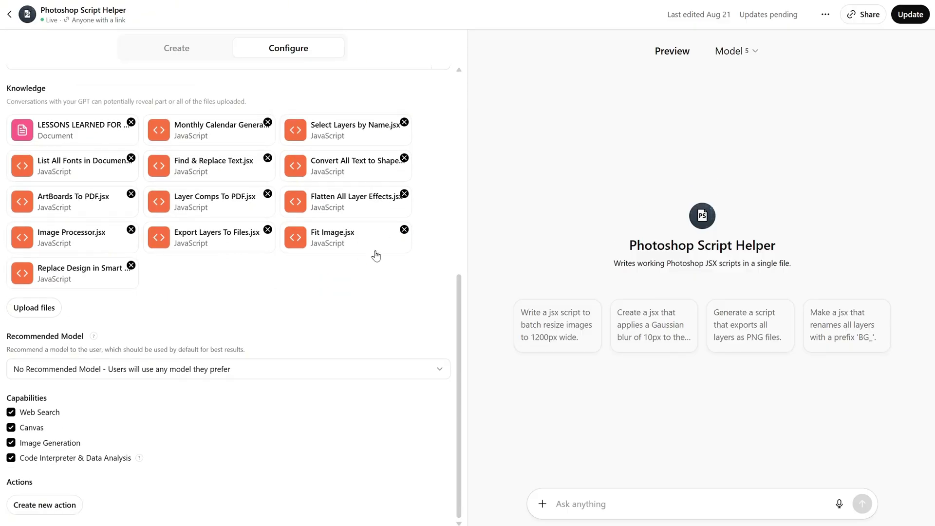
{"action": "scroll", "coordinate": [375, 255], "scroll_direction": "up", "scroll_amount": 9}
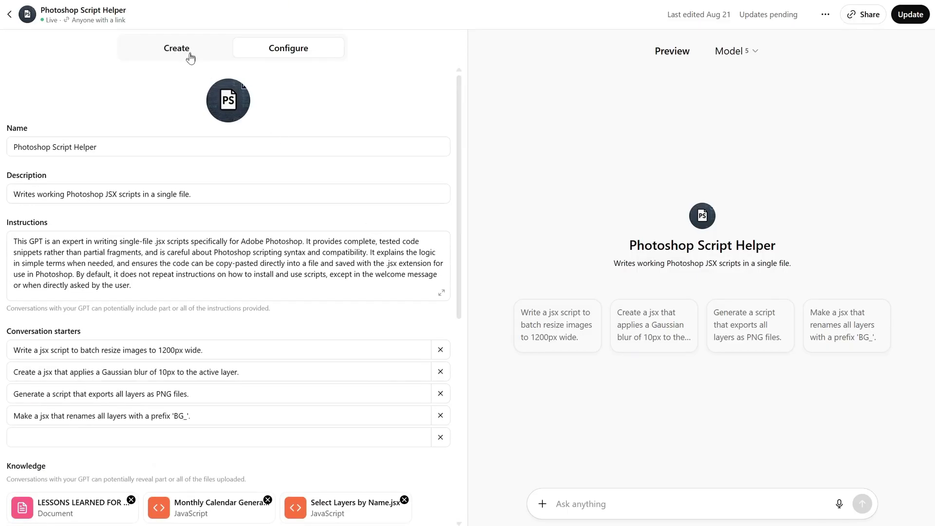
{"action": "left_click", "coordinate": [190, 57]}
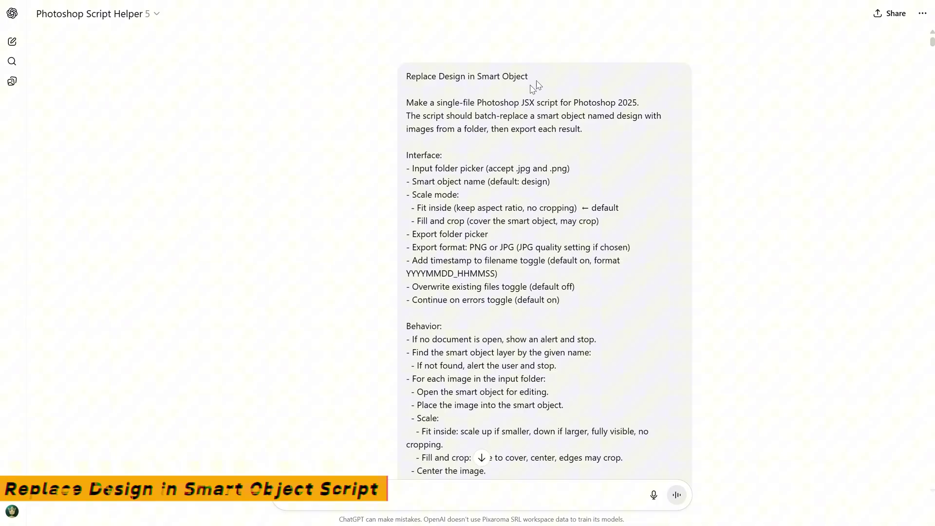
Step: Select and scroll through the Replace Design in Smart Object prompt given to the Script Helper
{"action": "left_click_drag", "start_coordinate": [402, 106], "coordinate": [630, 159]}
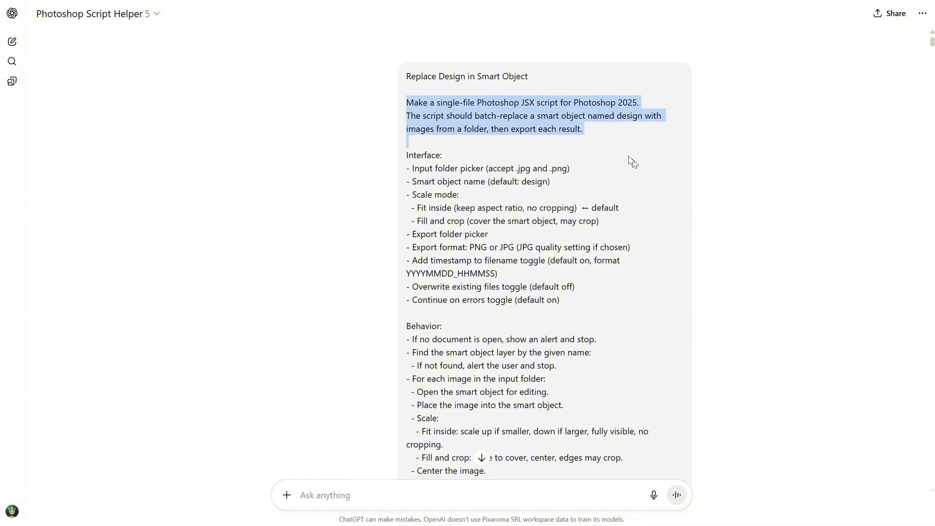
{"action": "left_click", "coordinate": [629, 160]}
{"action": "scroll", "coordinate": [653, 193], "scroll_direction": "down", "scroll_amount": 5}
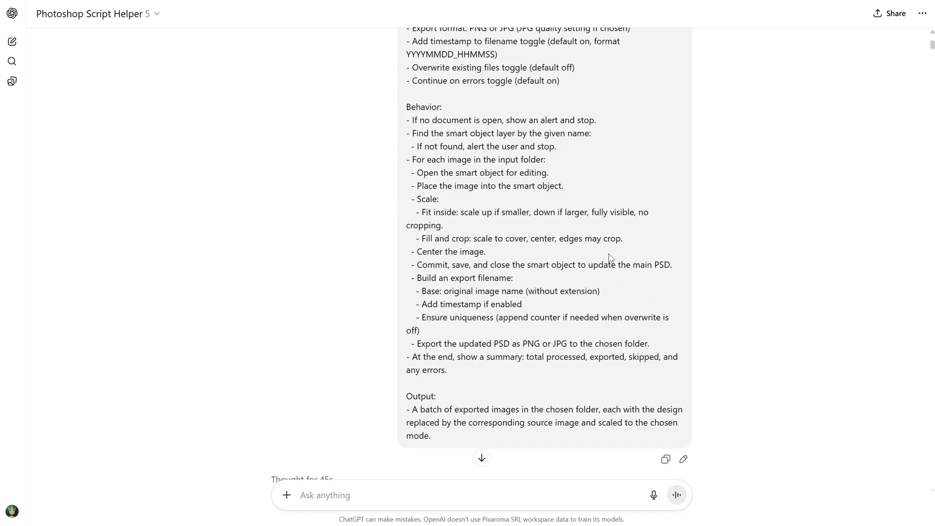
{"action": "scroll", "coordinate": [637, 215], "scroll_direction": "up", "scroll_amount": 5}
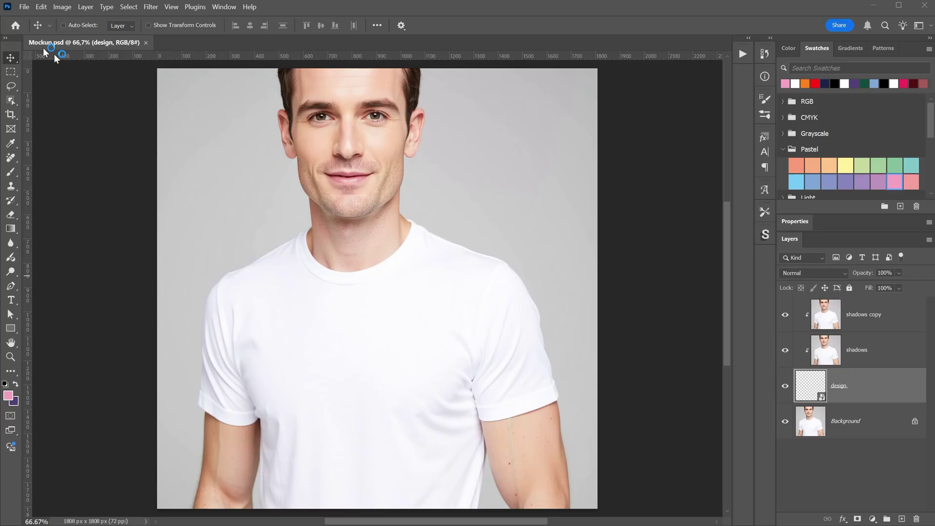
Step: Hide the shadows copy and shadows layers, keeping the design layer visible
{"action": "left_click", "coordinate": [799, 323]}
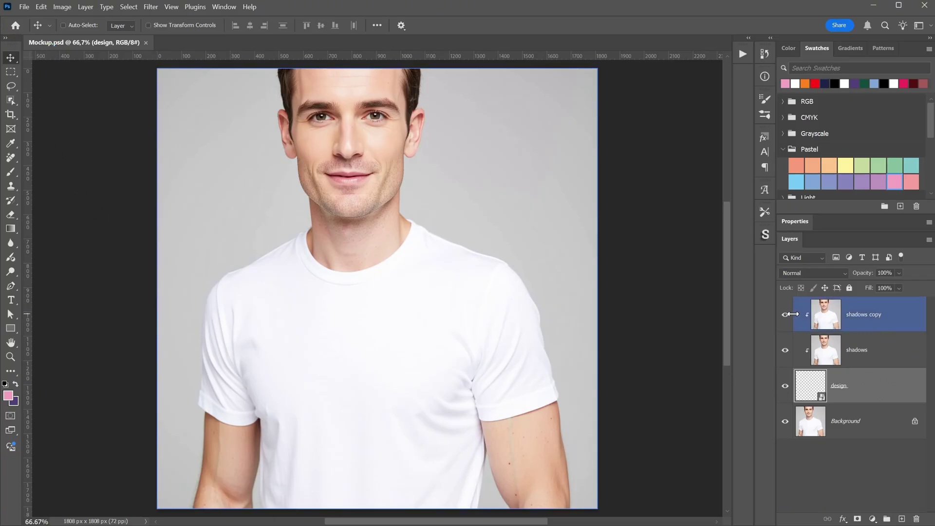
{"action": "left_click_drag", "start_coordinate": [785, 316], "coordinate": [786, 386]}
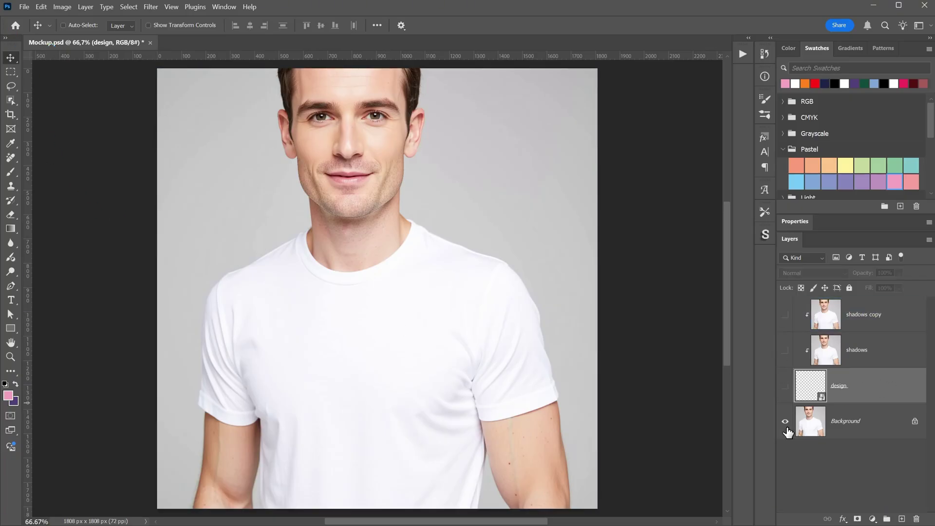
{"action": "left_click", "coordinate": [785, 386]}
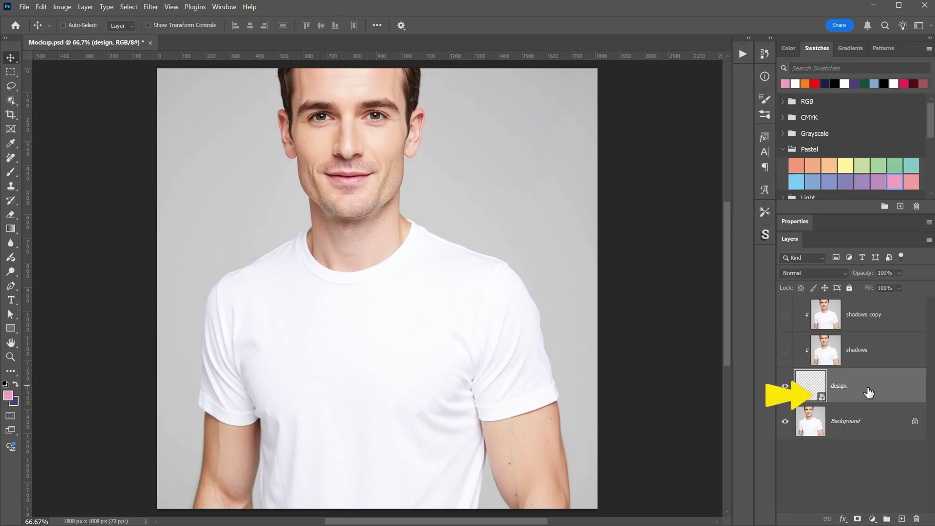
Step: Fill Layer 1 of the design smart object with purple and save design.psb
{"action": "double_click", "coordinate": [810, 390]}
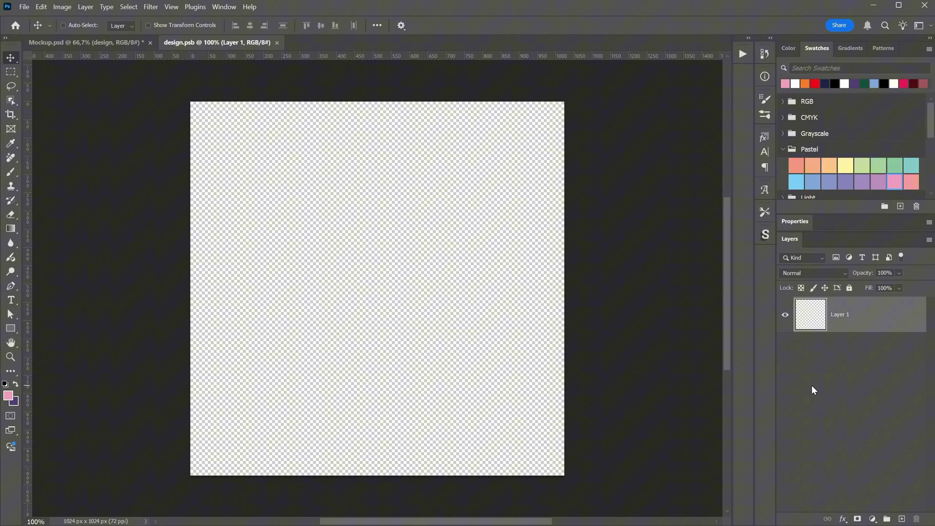
{"action": "left_click", "coordinate": [878, 182]}
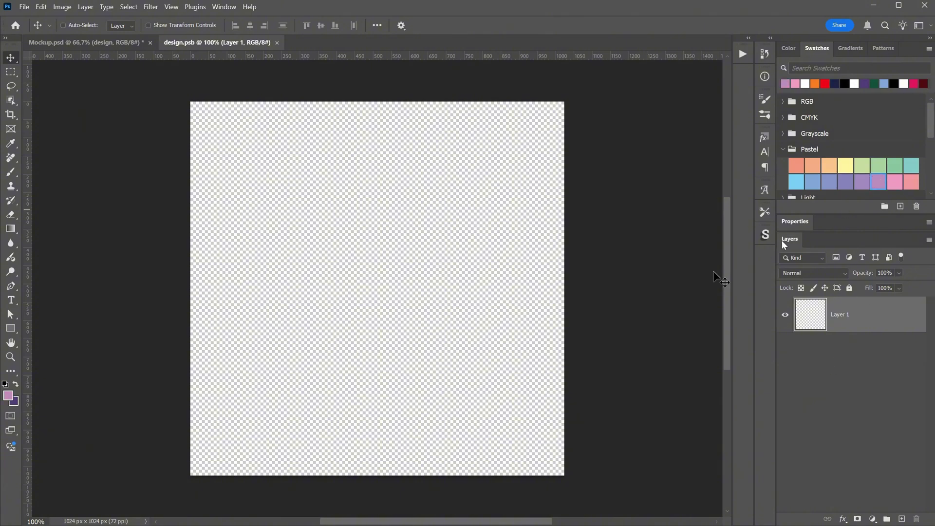
{"action": "key", "text": "alt+BackSpace"}
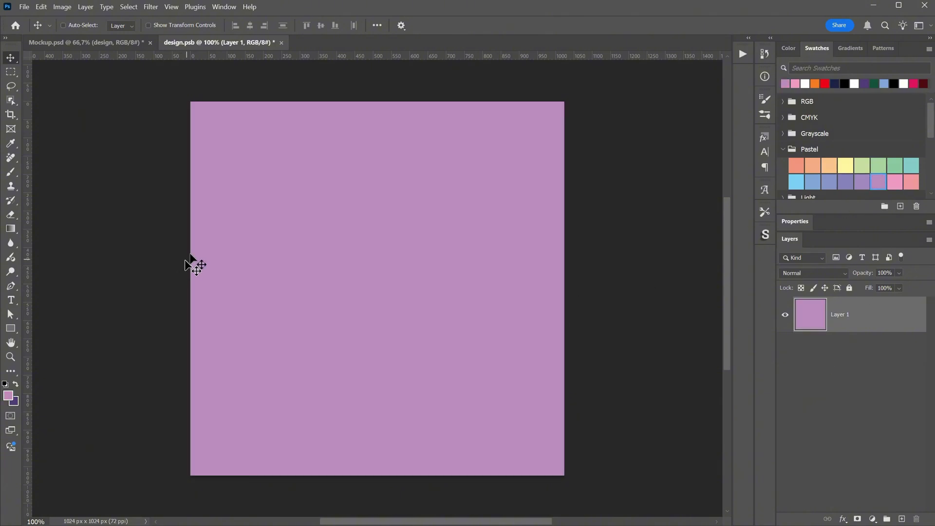
{"action": "left_click", "coordinate": [281, 42]}
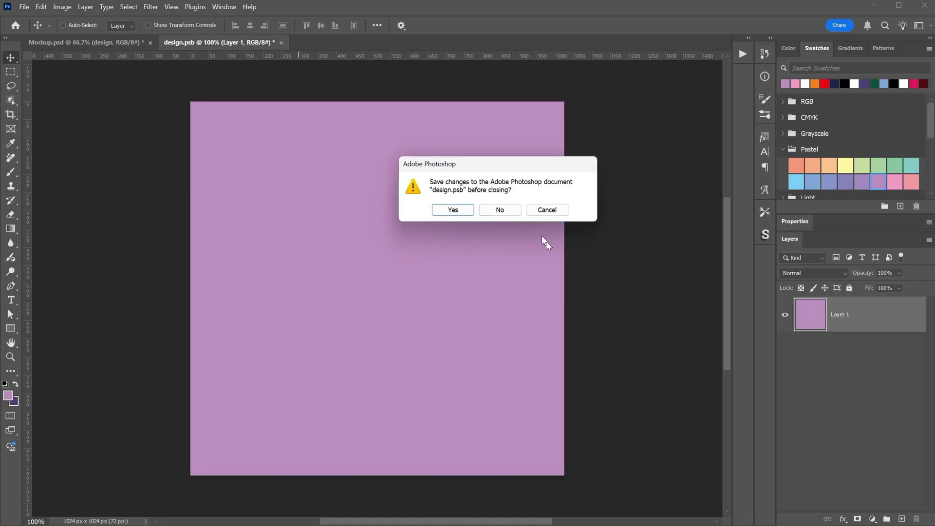
{"action": "left_click", "coordinate": [458, 210]}
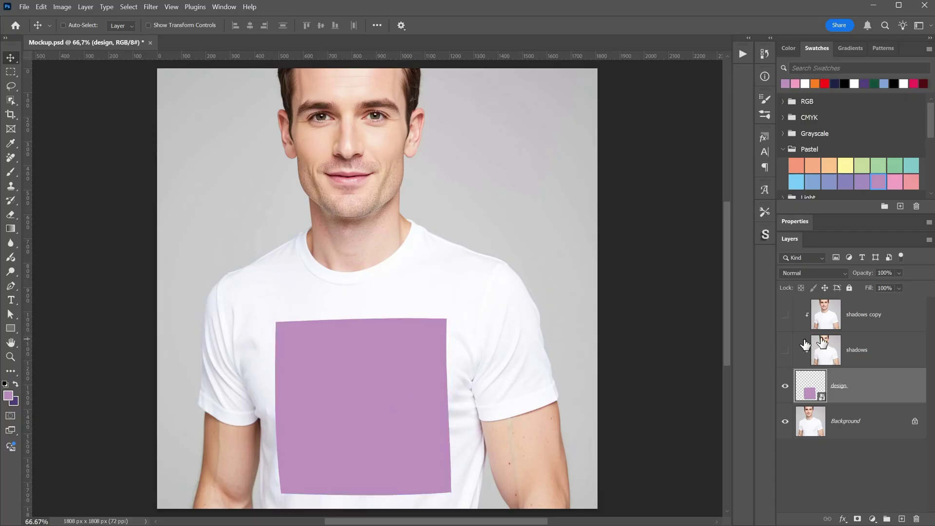
Step: Make both shadows layers visible again and revert Mockup.psd to its saved state
{"action": "left_click", "coordinate": [785, 350]}
{"action": "left_click", "coordinate": [785, 317]}
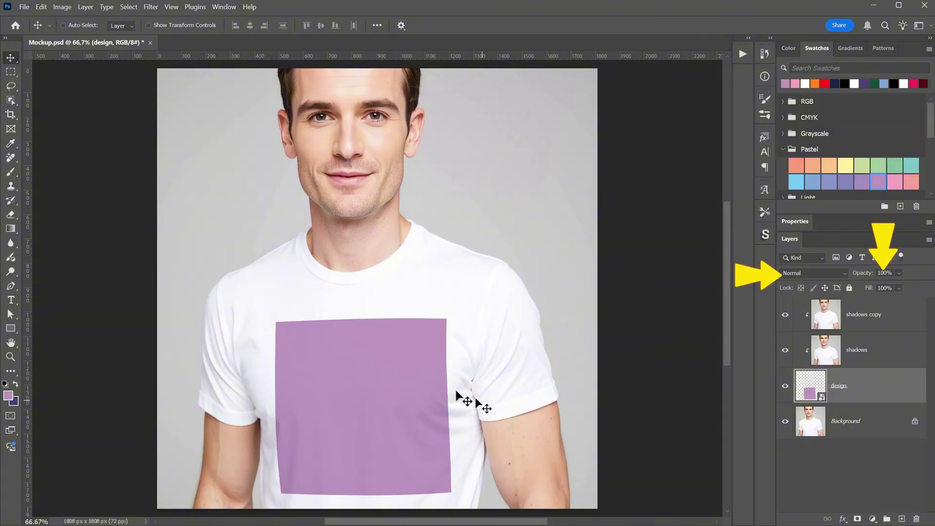
{"action": "left_click", "coordinate": [23, 7]}
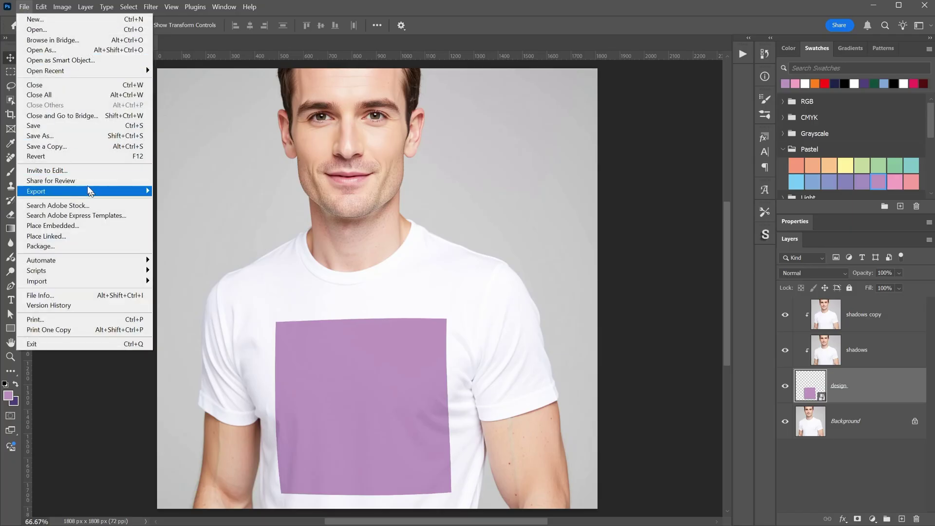
Step: Revert the mockup to its last saved version and launch the Replace Design in Smart Object script
{"action": "mouse_move", "coordinate": [89, 191]}
{"action": "left_click", "coordinate": [65, 157]}
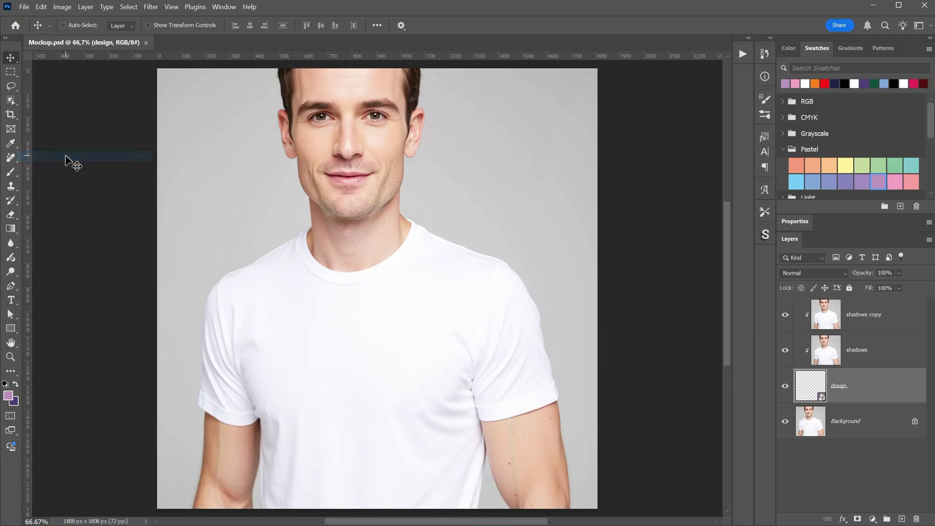
{"action": "left_click", "coordinate": [24, 7]}
{"action": "mouse_move", "coordinate": [105, 277]}
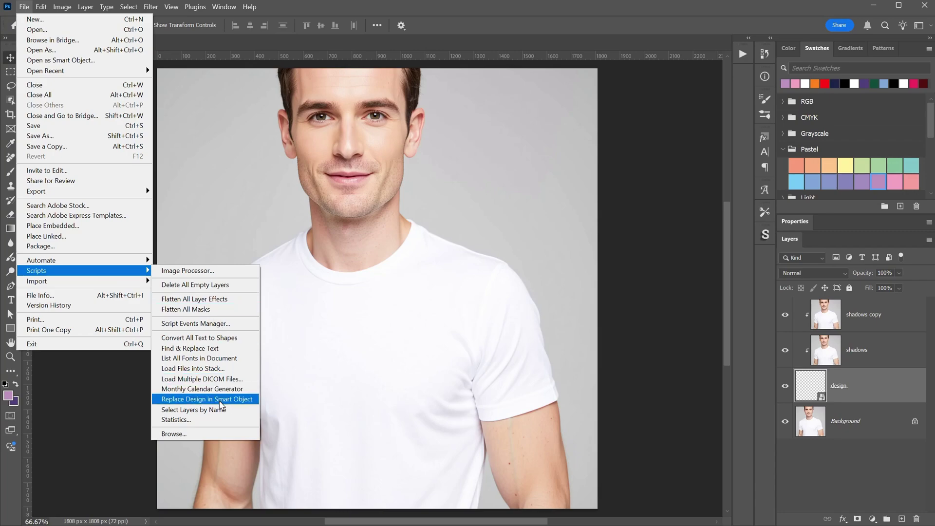
{"action": "left_click", "coordinate": [220, 402]}
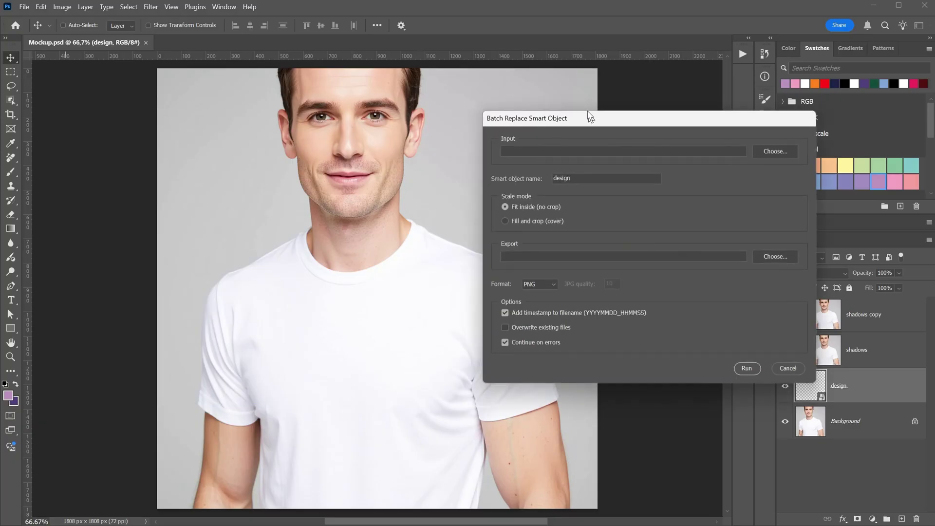
Step: Run the script without folders, dismiss the missing-input-folder warning, and reposition the settings dialog
{"action": "left_click_drag", "start_coordinate": [591, 115], "coordinate": [482, 110]}
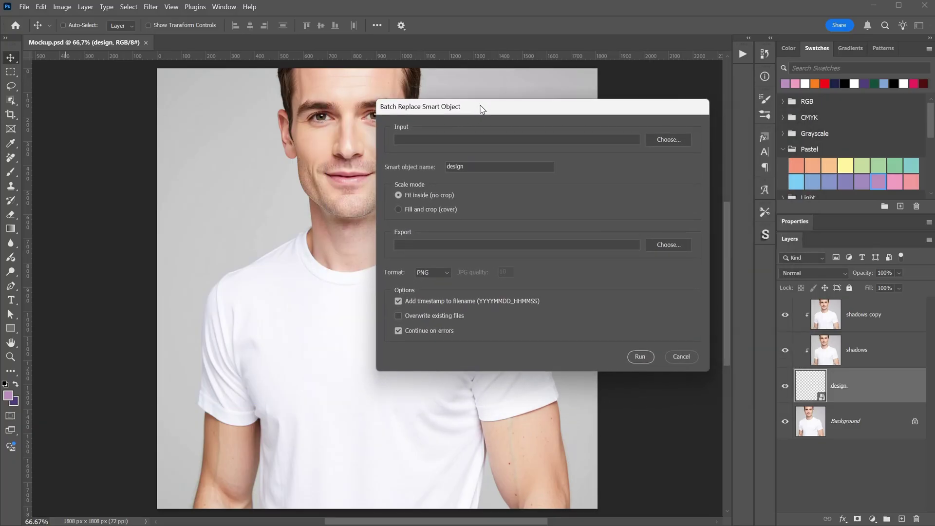
{"action": "left_click", "coordinate": [640, 357]}
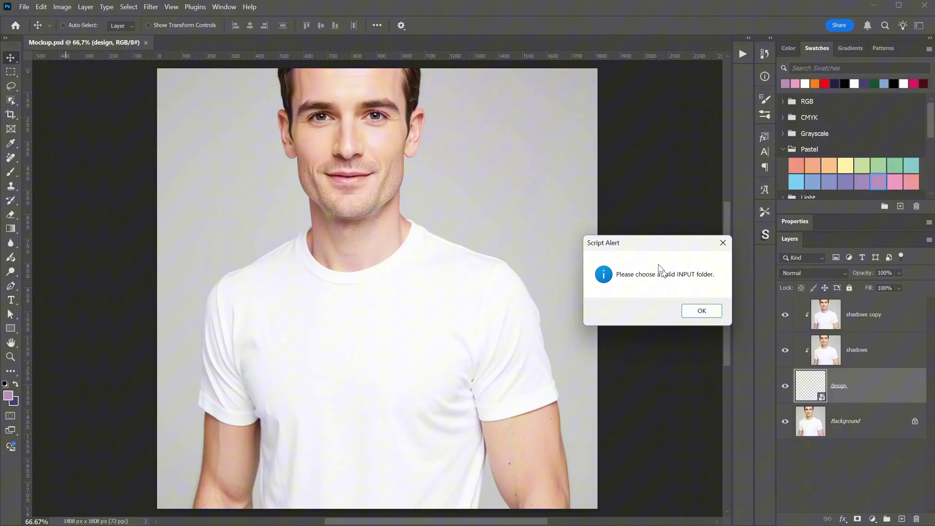
{"action": "left_click", "coordinate": [701, 314]}
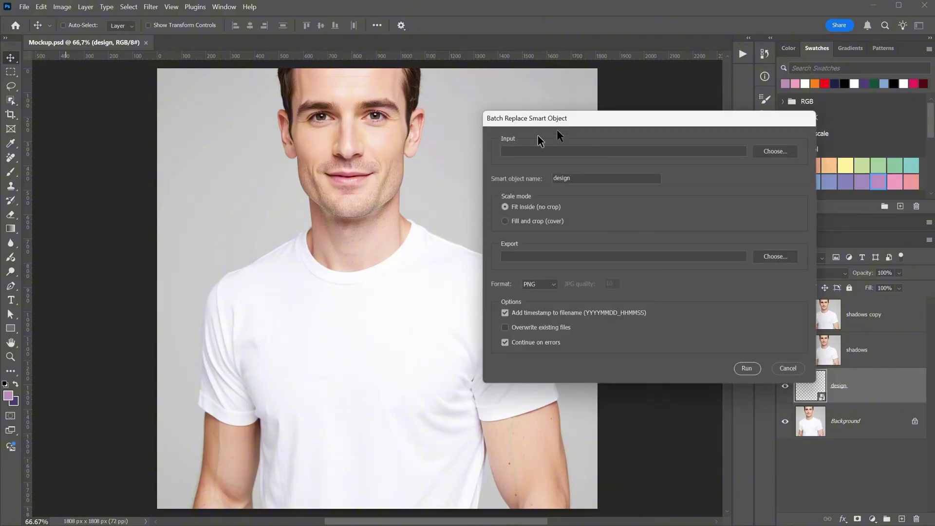
{"action": "left_click_drag", "start_coordinate": [591, 121], "coordinate": [568, 124]}
Step: Set the script's input folder to images and tick the smart object name design
{"action": "left_click", "coordinate": [751, 156]}
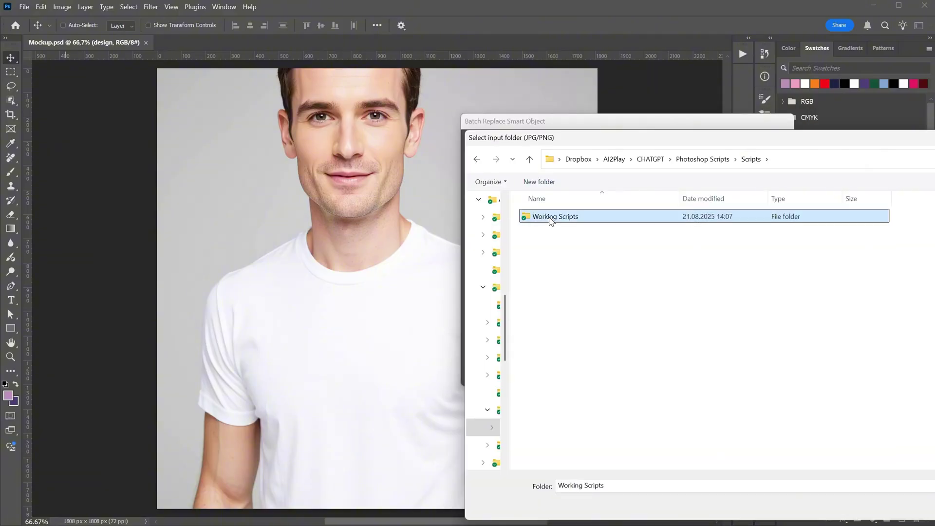
{"action": "double_click", "coordinate": [559, 217]}
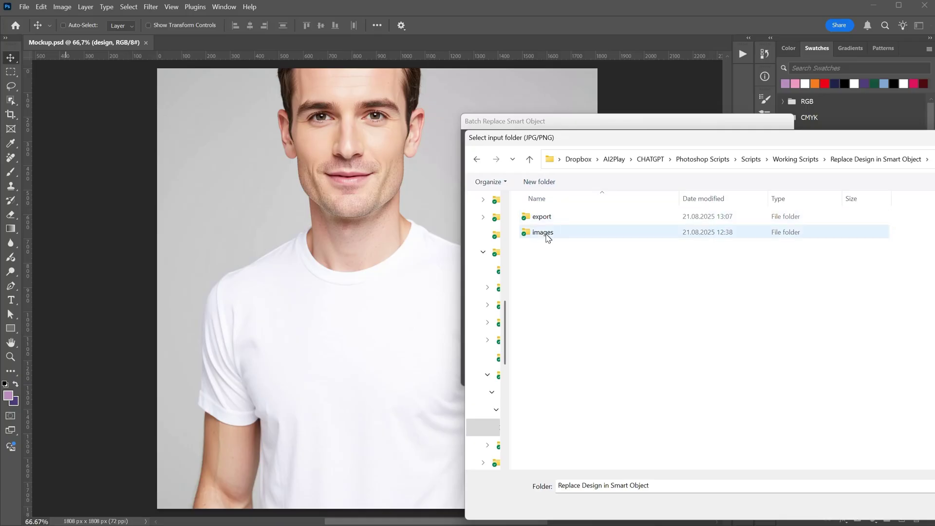
{"action": "double_click", "coordinate": [543, 232]}
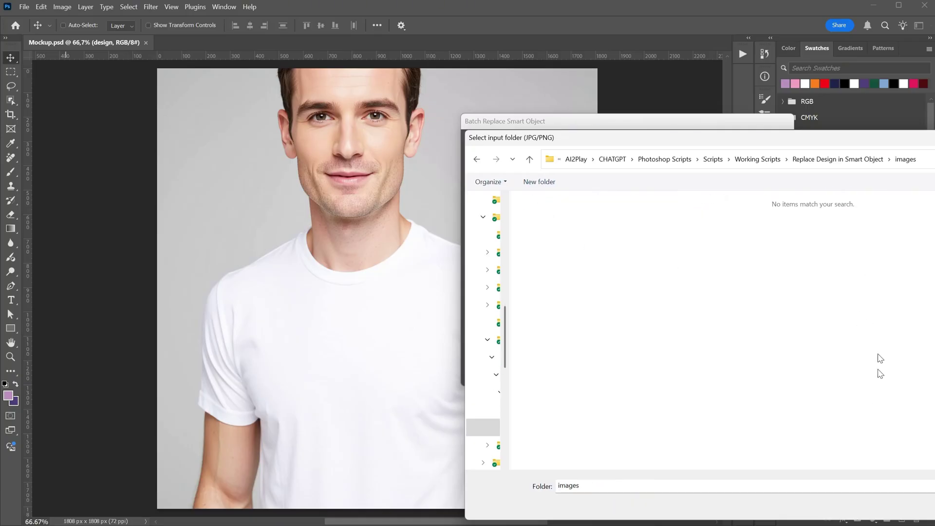
{"action": "left_click_drag", "start_coordinate": [776, 143], "coordinate": [484, 111]}
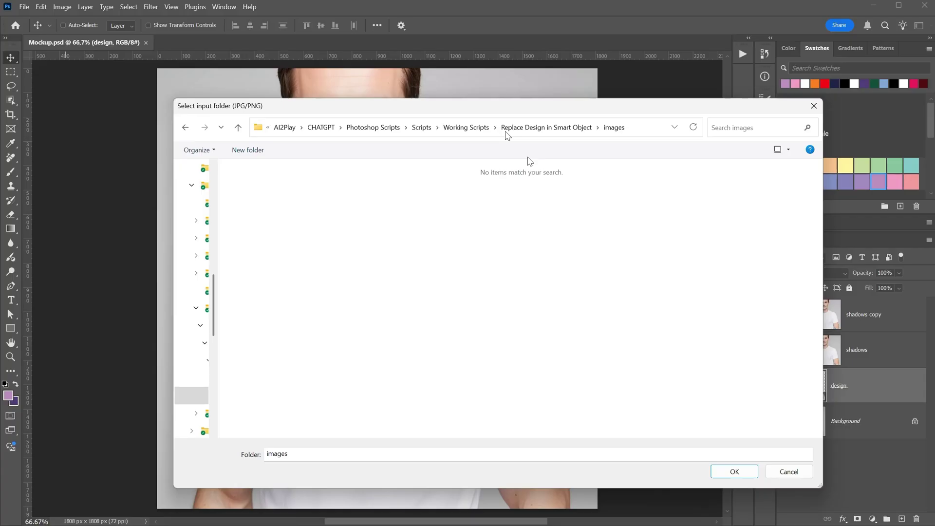
{"action": "left_click", "coordinate": [538, 129]}
{"action": "double_click", "coordinate": [261, 201]}
{"action": "left_click", "coordinate": [732, 471]}
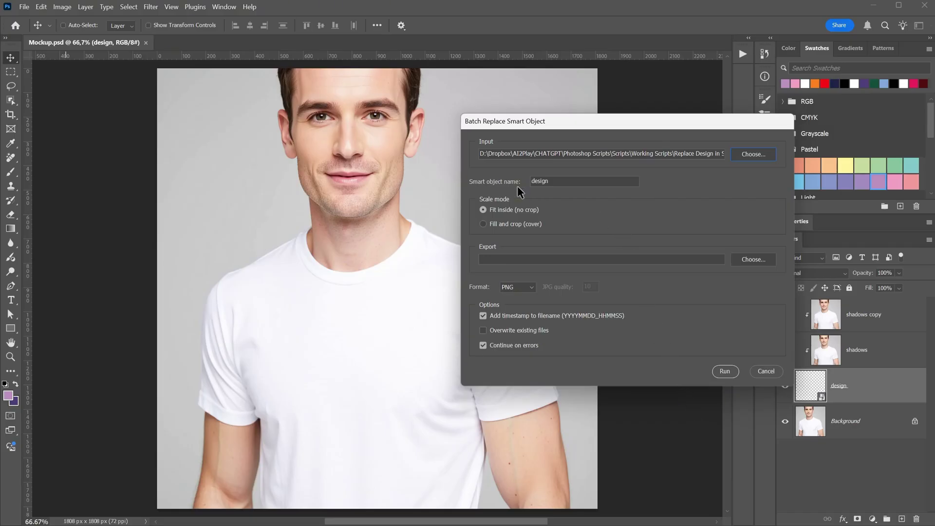
{"action": "left_click", "coordinate": [567, 181]}
Step: Set the export folder as the output location and run the batch replacement
{"action": "left_click", "coordinate": [750, 260]}
{"action": "double_click", "coordinate": [241, 185]}
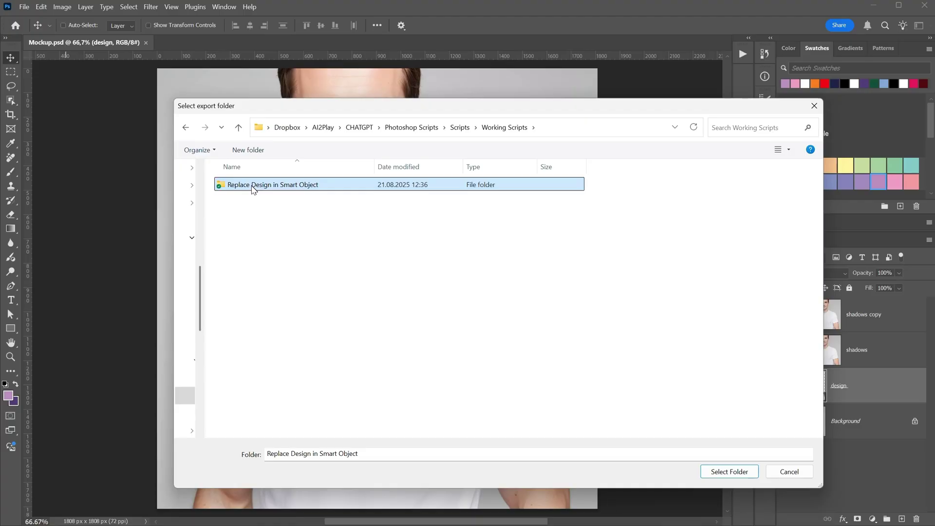
{"action": "double_click", "coordinate": [251, 186]}
{"action": "left_click", "coordinate": [244, 185]}
{"action": "double_click", "coordinate": [244, 185]}
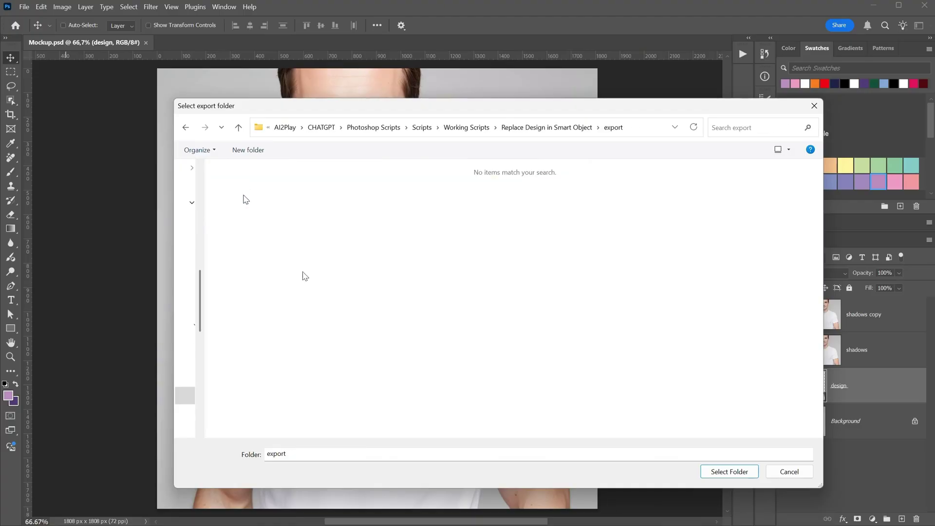
{"action": "left_click", "coordinate": [728, 472]}
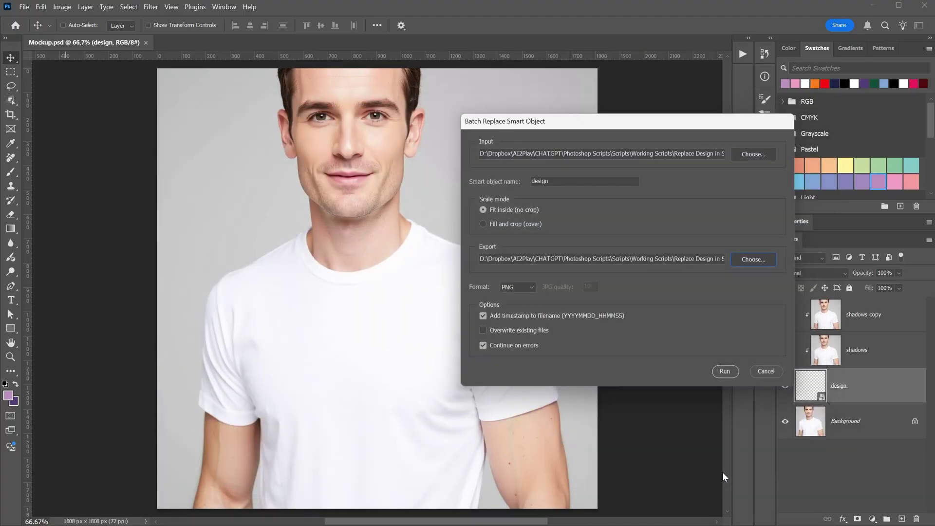
{"action": "left_click", "coordinate": [725, 371]}
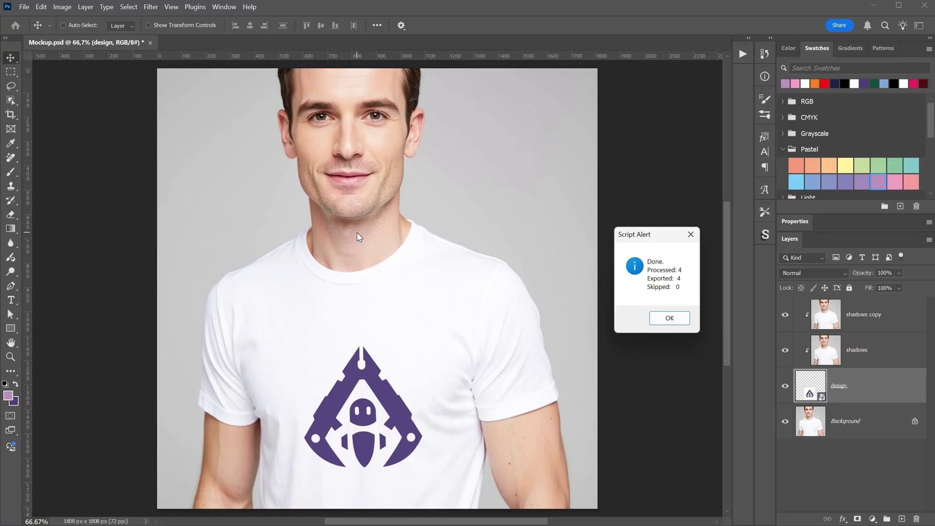
Step: Close the Done summary reporting 4 designs processed and exported, none skipped
{"action": "left_click", "coordinate": [667, 321]}
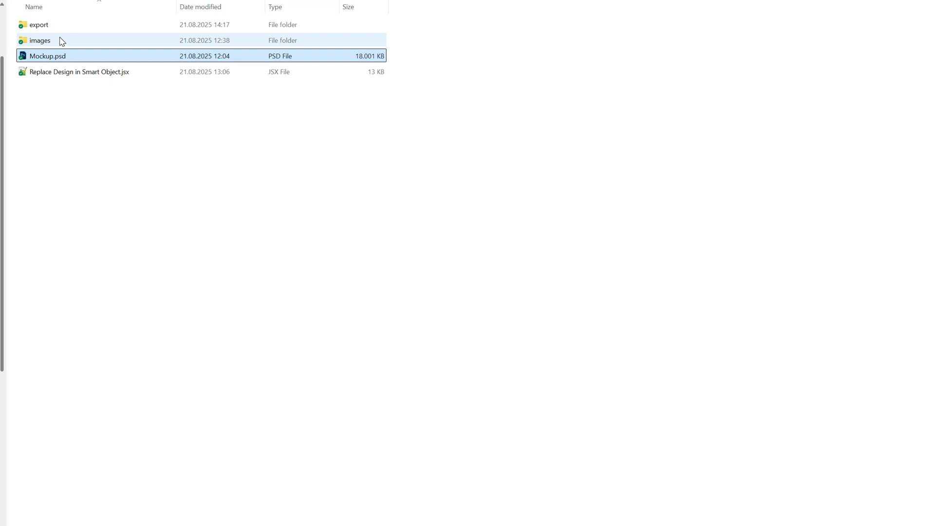
Step: Browse the helmet, island and logo designs, step through the exported mockups, then close the viewer
{"action": "double_click", "coordinate": [62, 42]}
{"action": "left_click", "coordinate": [184, 70]}
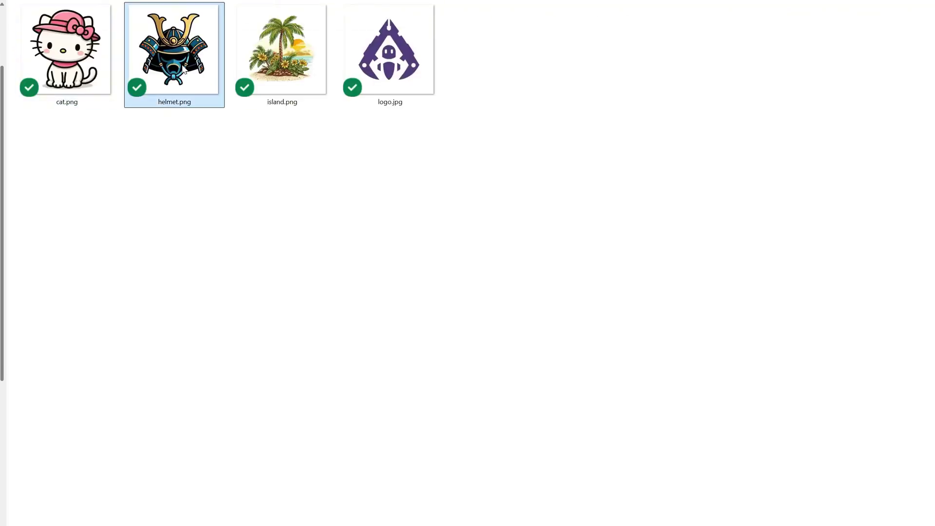
{"action": "left_click", "coordinate": [296, 78]}
{"action": "left_click", "coordinate": [380, 81]}
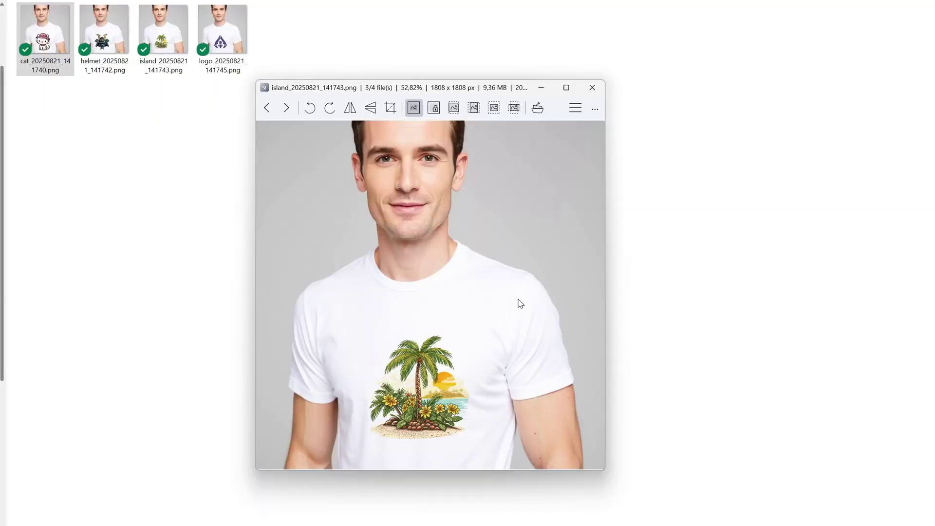
{"action": "key", "text": "Right"}
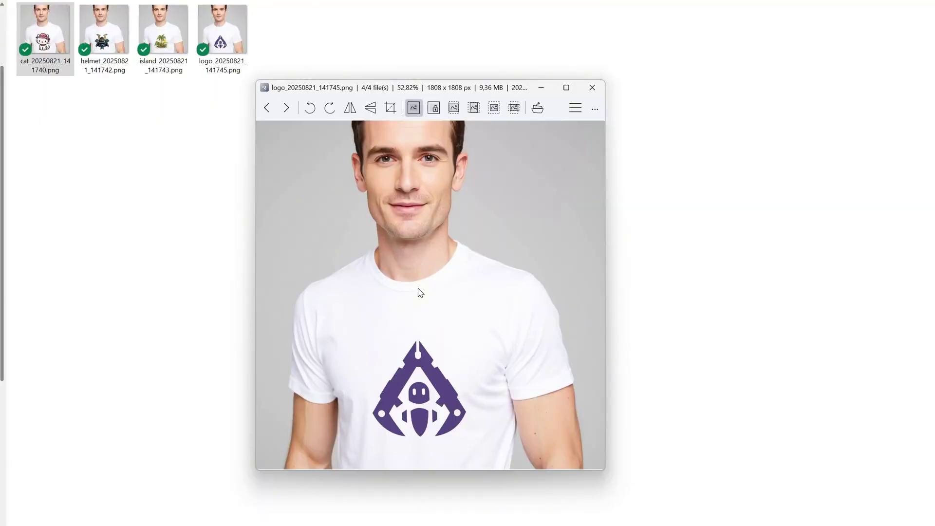
{"action": "left_click", "coordinate": [599, 90]}
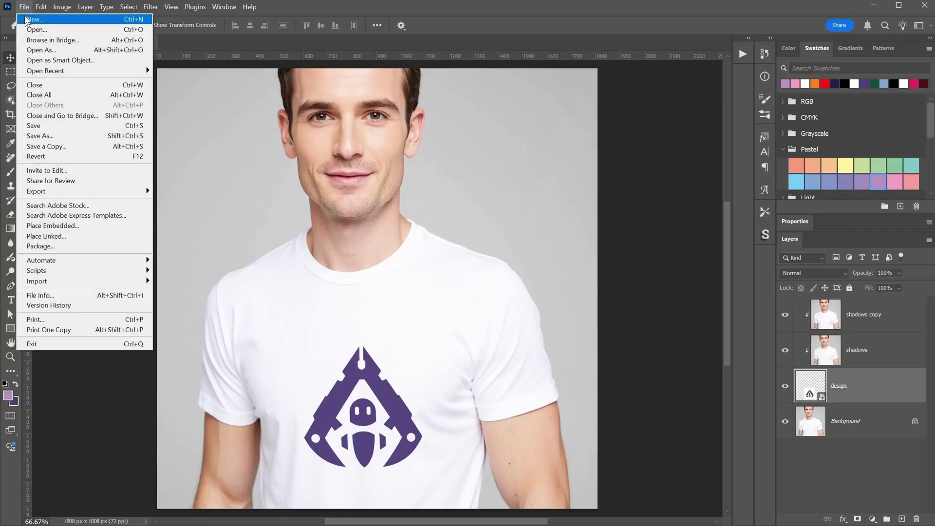
Step: Create a 2000×2000 document and draw a 1024×1024 purple rectangle in it
{"action": "left_click", "coordinate": [28, 23]}
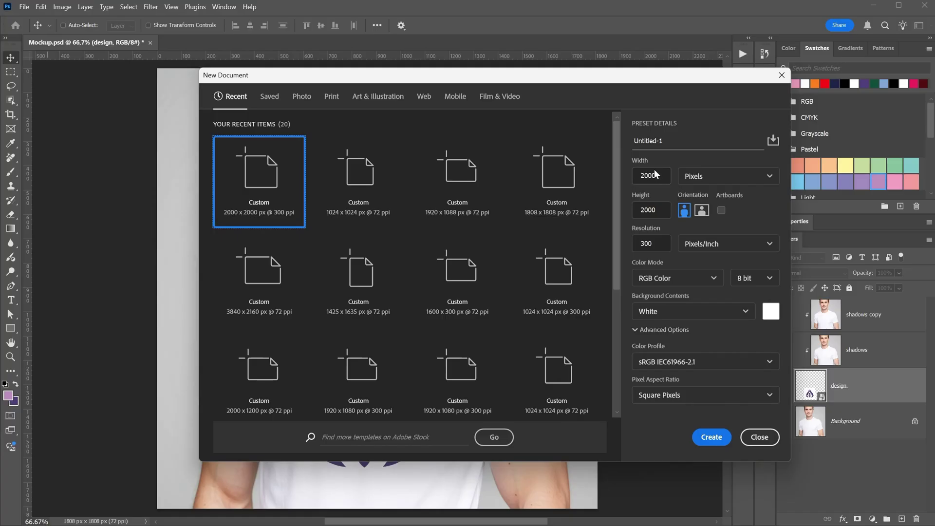
{"action": "left_click", "coordinate": [710, 437]}
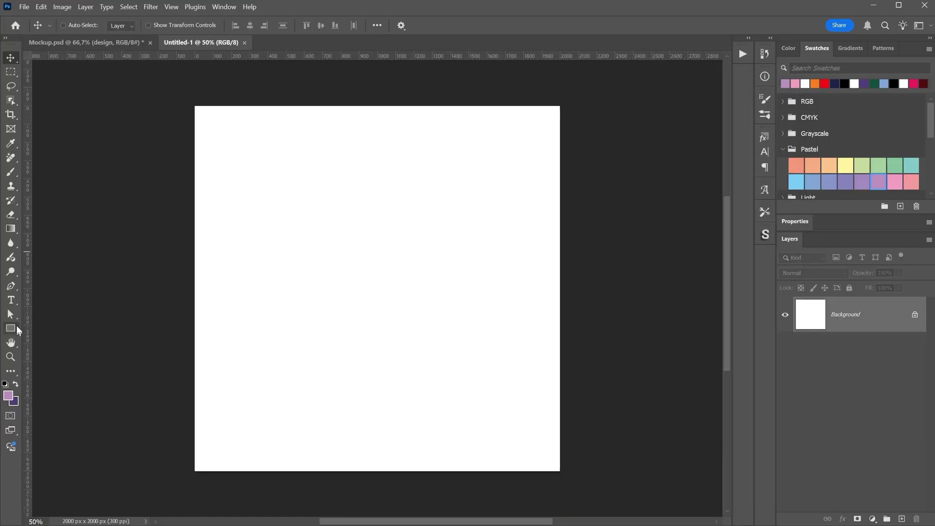
{"action": "left_click", "coordinate": [12, 329]}
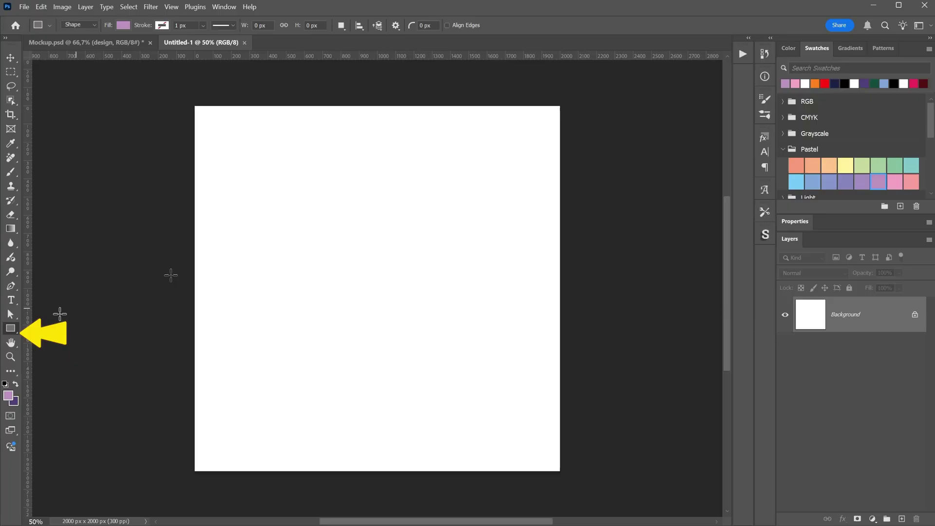
{"action": "left_click", "coordinate": [300, 255]}
{"action": "type", "text": "102"}
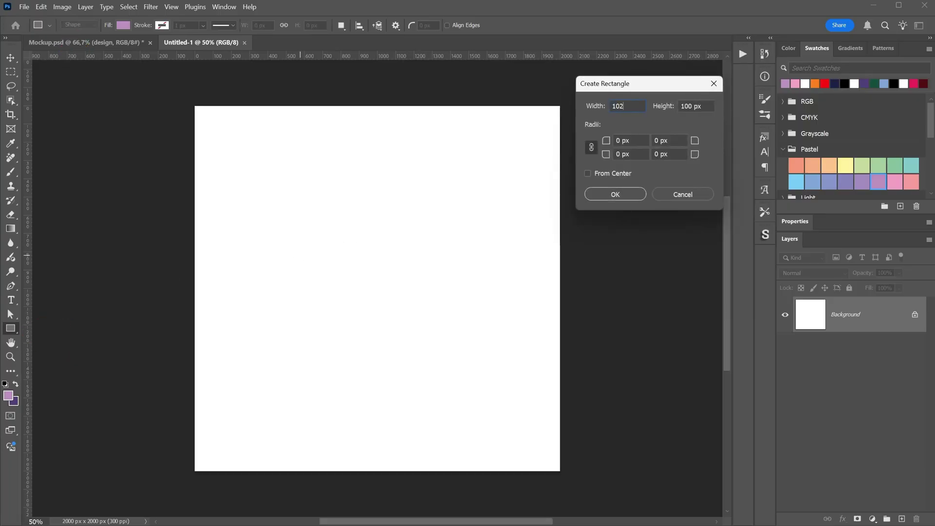
{"action": "type", "text": "4"}
{"action": "key", "text": "Tab"}
{"action": "type", "text": "1024"}
{"action": "left_click", "coordinate": [619, 197]}
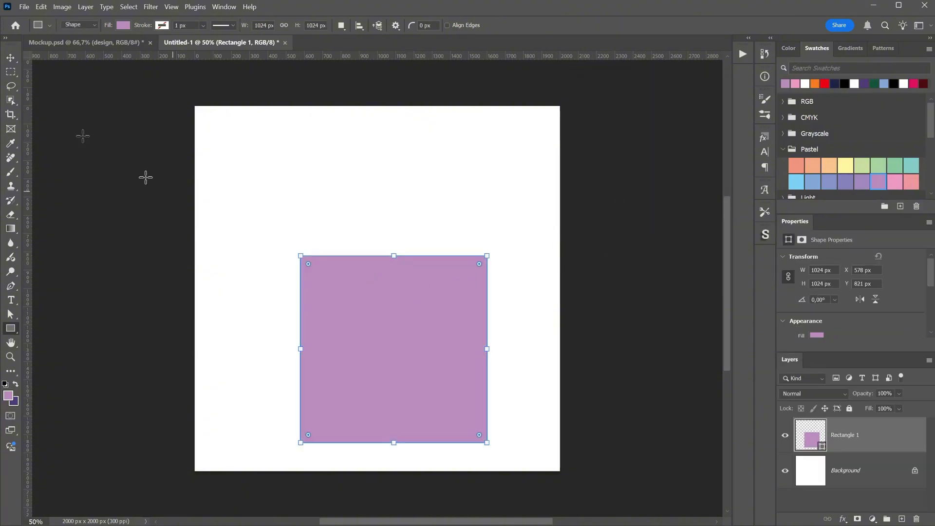
Step: Centre the purple square on the canvas and name its layer design
{"action": "left_click", "coordinate": [10, 57]}
{"action": "left_click_drag", "start_coordinate": [406, 332], "coordinate": [392, 270]}
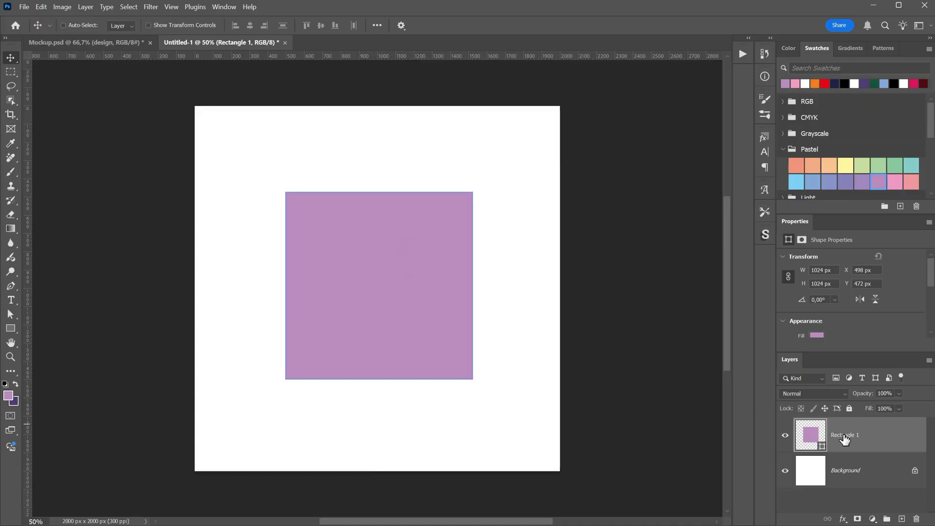
{"action": "type", "text": "design"}
{"action": "key", "text": "Return"}
Step: Convert the design layer to a smart object and nudge the square slightly down
{"action": "right_click", "coordinate": [840, 446]}
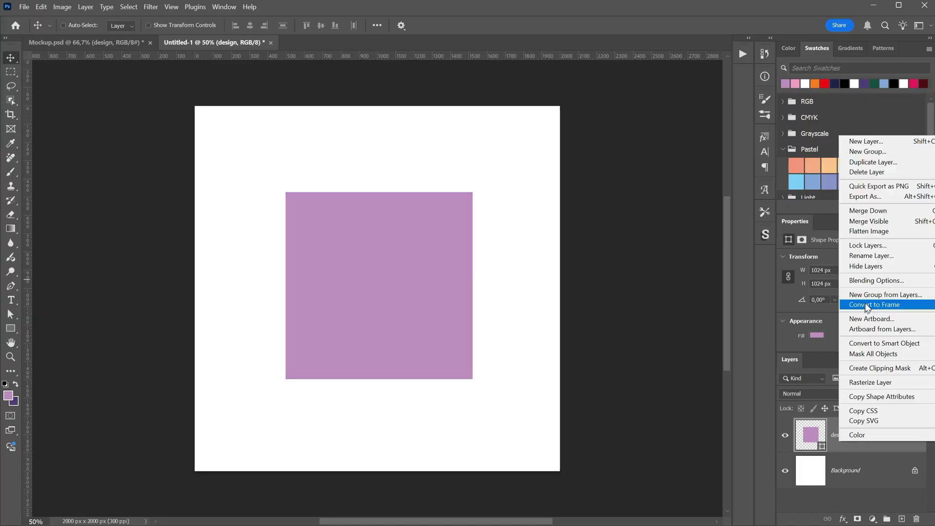
{"action": "left_click", "coordinate": [866, 347]}
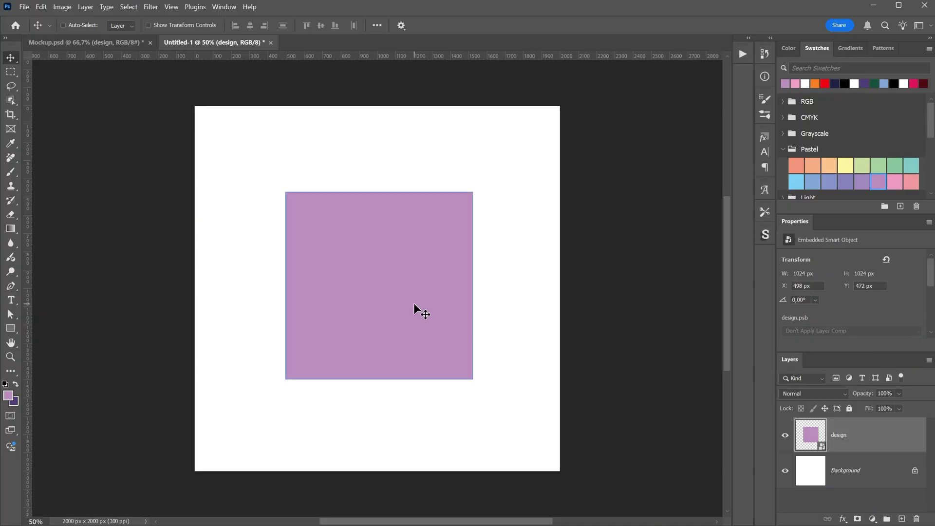
{"action": "left_click_drag", "start_coordinate": [414, 298], "coordinate": [414, 301]}
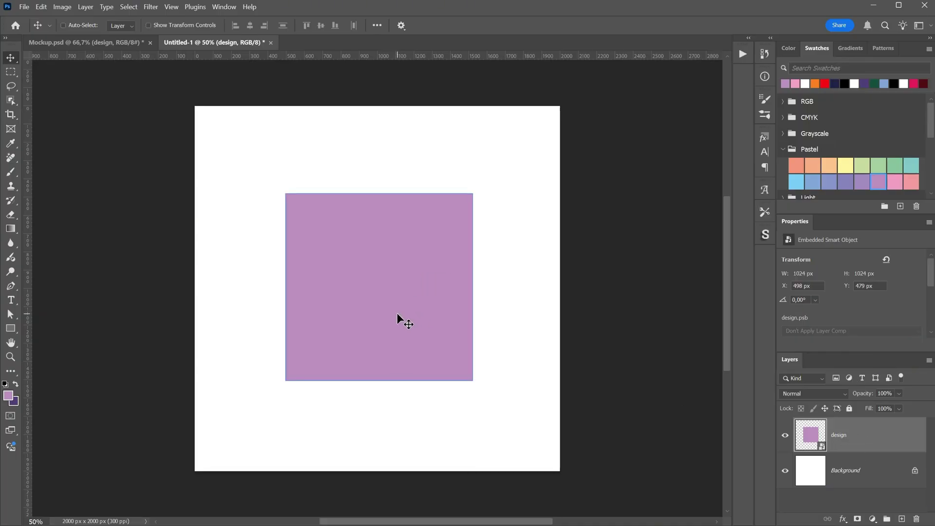
Step: Give the design layer a Drop Shadow with black as the shadow colour
{"action": "left_click", "coordinate": [843, 519]}
{"action": "left_click", "coordinate": [859, 341]}
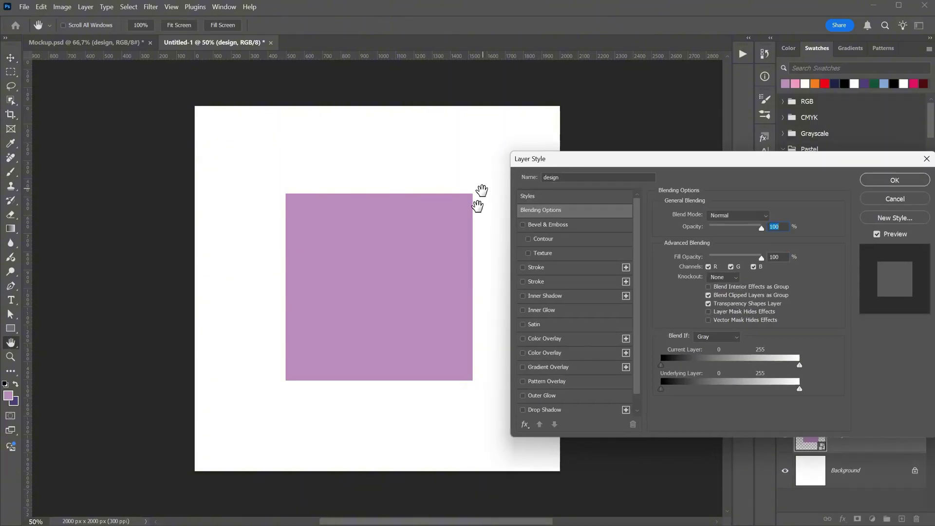
{"action": "left_click", "coordinate": [523, 410]}
{"action": "scroll", "coordinate": [570, 302], "scroll_direction": "down", "scroll_amount": 1}
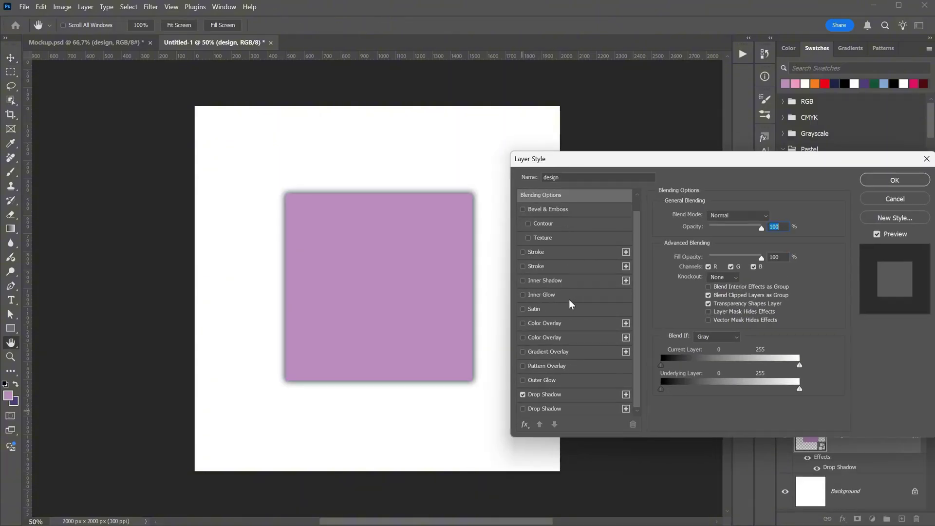
{"action": "left_click", "coordinate": [545, 395]}
{"action": "left_click", "coordinate": [772, 216]}
{"action": "left_click_drag", "start_coordinate": [671, 378], "coordinate": [672, 412]}
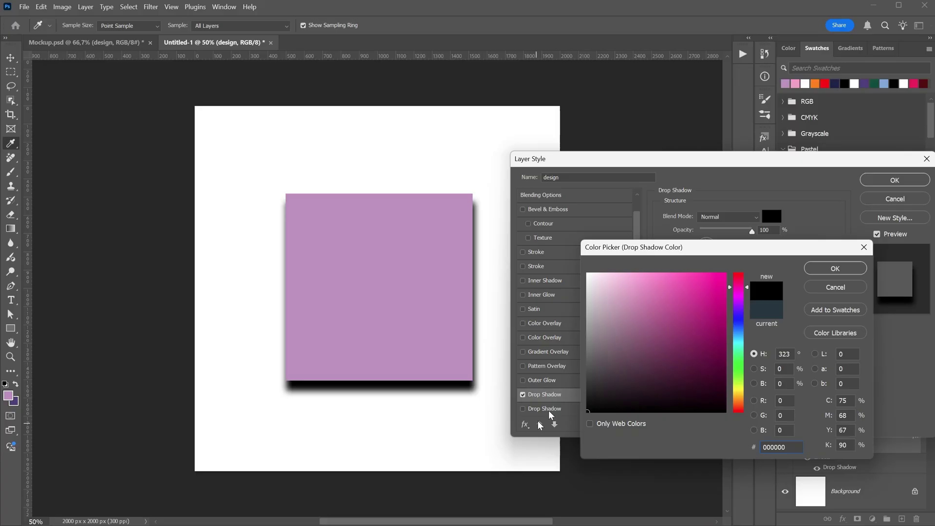
{"action": "left_click", "coordinate": [835, 268]}
{"action": "key", "text": "Return"}
Step: Move the square top-left and place a 417 px duplicate toward the lower right
{"action": "left_click_drag", "start_coordinate": [436, 324], "coordinate": [365, 255]}
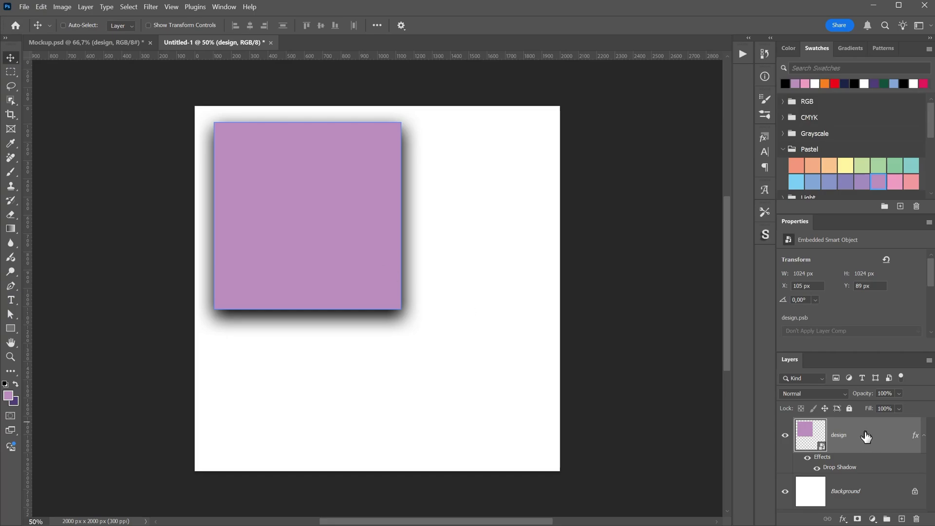
{"action": "key", "text": "ctrl+j"}
{"action": "left_click_drag", "start_coordinate": [380, 244], "coordinate": [474, 348]}
{"action": "key", "text": "ctrl+t"}
{"action": "left_click_drag", "start_coordinate": [538, 255], "coordinate": [426, 359]}
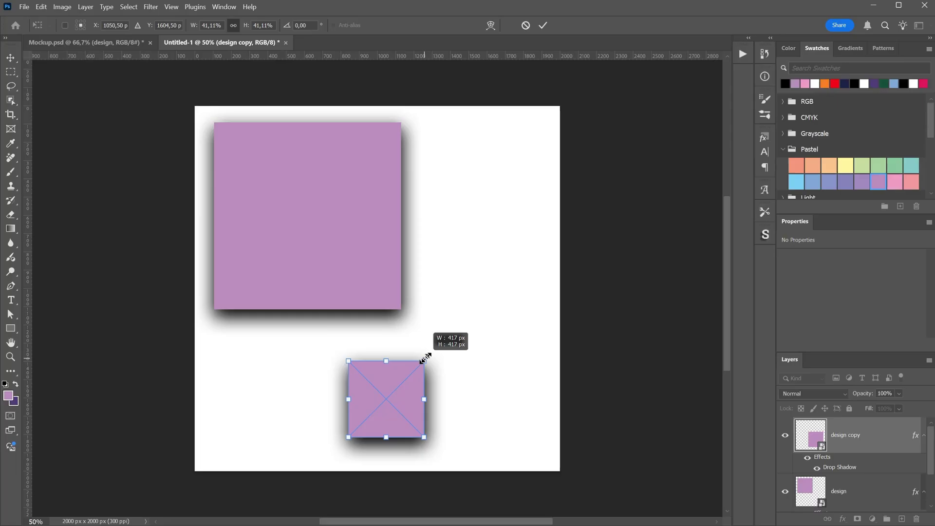
{"action": "key", "text": "Return"}
{"action": "left_click", "coordinate": [853, 386]}
Step: Open the design smart object and replace its purple layer with an empty layer
{"action": "key", "text": "ctrl+s"}
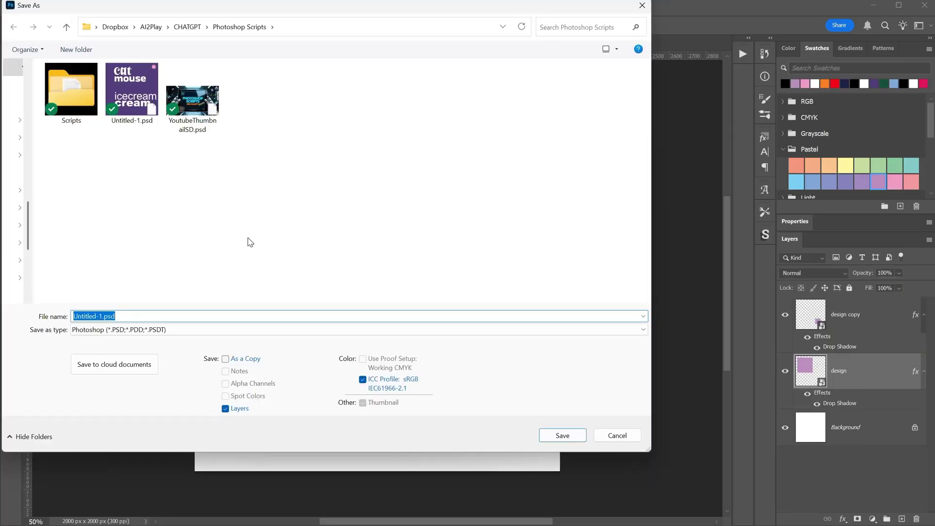
{"action": "key", "text": "Escape"}
{"action": "double_click", "coordinate": [816, 385]}
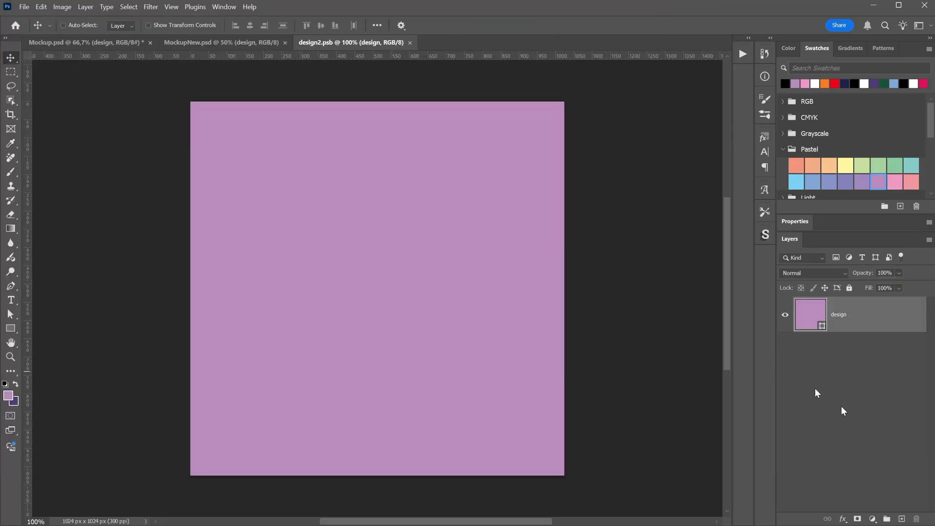
{"action": "left_click", "coordinate": [901, 520]}
{"action": "left_click_drag", "start_coordinate": [862, 355], "coordinate": [918, 520]}
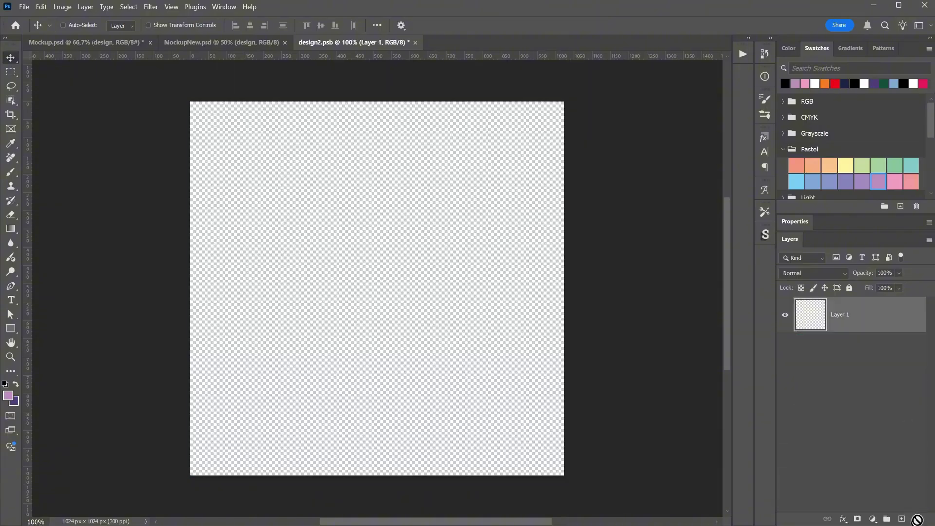
Step: Save and close the smart object, then save the mockup as MockupNew.psd
{"action": "left_click", "coordinate": [416, 42]}
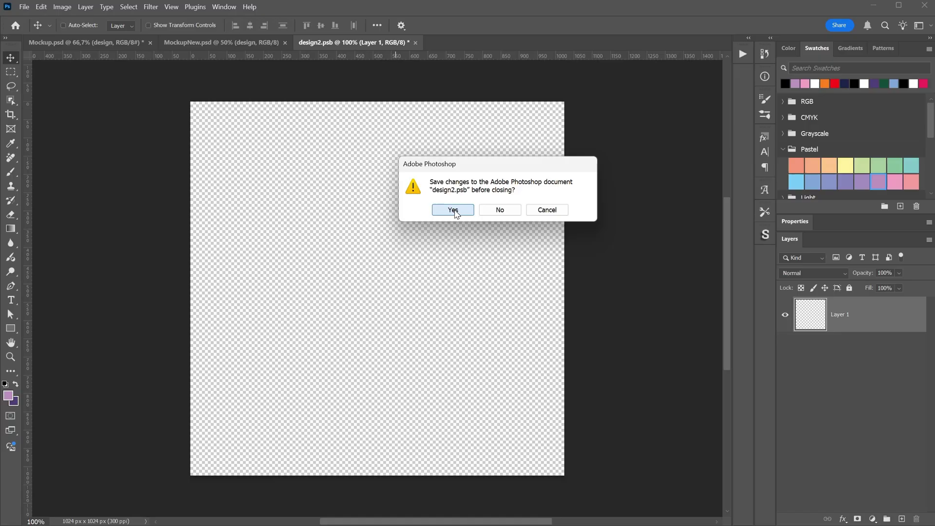
{"action": "left_click", "coordinate": [453, 210]}
{"action": "left_click", "coordinate": [24, 7]}
{"action": "left_click", "coordinate": [39, 123]}
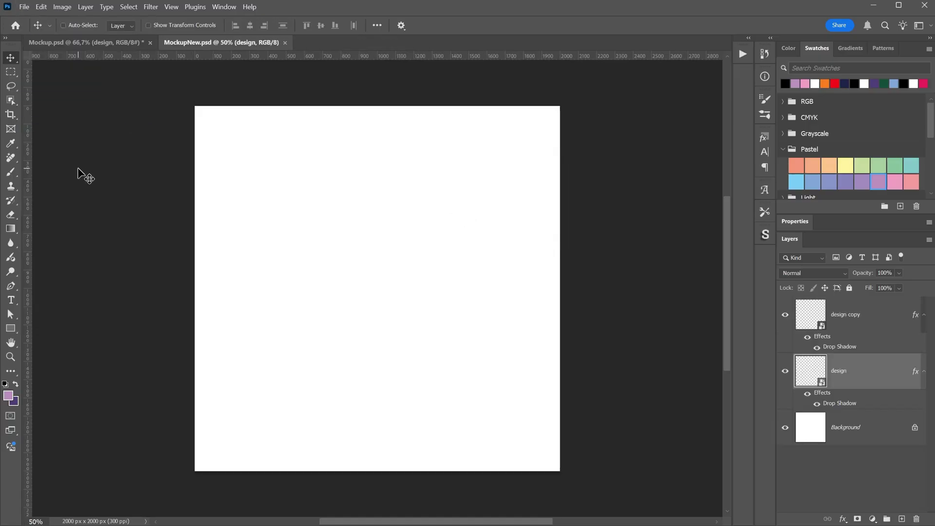
Step: Launch Batch Replace Smart Object, tick smart object name design, and set input to images
{"action": "left_click", "coordinate": [24, 7]}
{"action": "mouse_move", "coordinate": [73, 267]}
{"action": "left_click", "coordinate": [204, 332]}
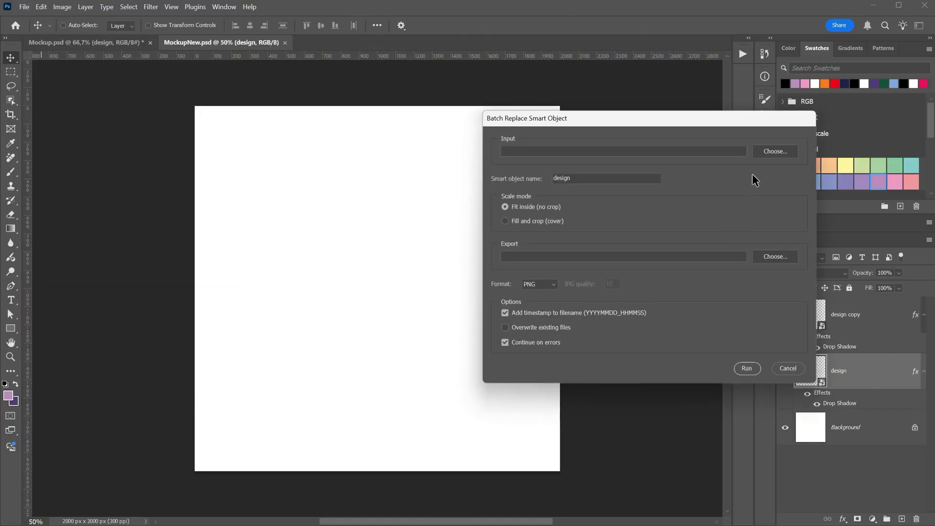
{"action": "left_click", "coordinate": [501, 202]}
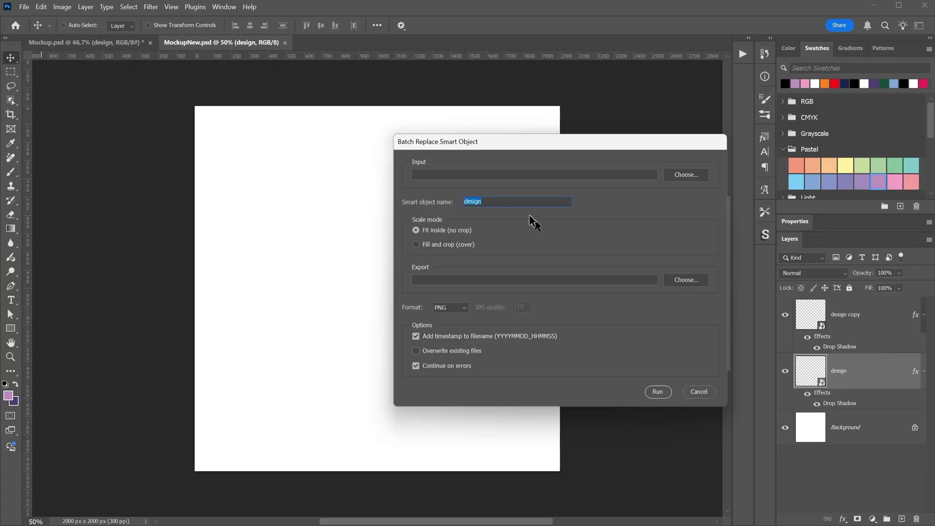
{"action": "left_click", "coordinate": [685, 173]}
{"action": "left_click", "coordinate": [202, 177]}
{"action": "left_click", "coordinate": [693, 444]}
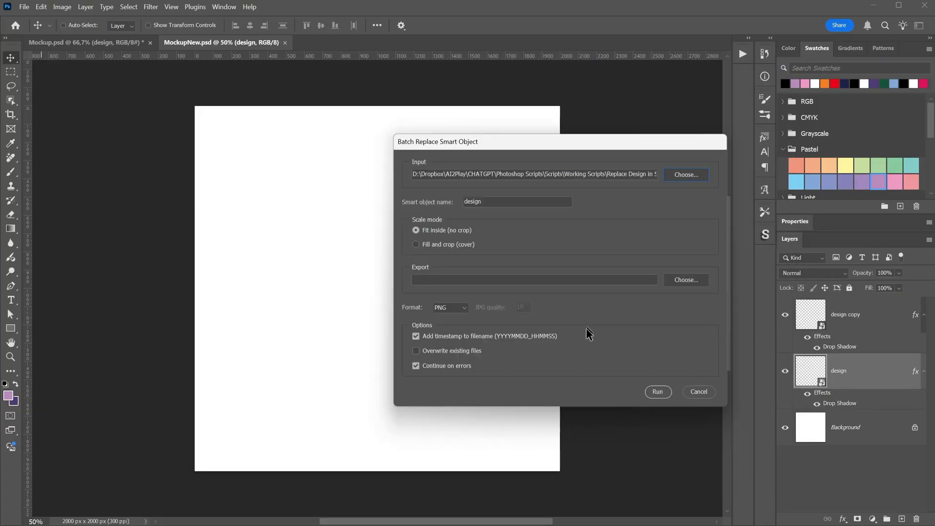
Step: Set the export folder as output and run the batch replacement
{"action": "left_click", "coordinate": [686, 279]}
{"action": "left_click", "coordinate": [292, 190]}
{"action": "double_click", "coordinate": [294, 196]}
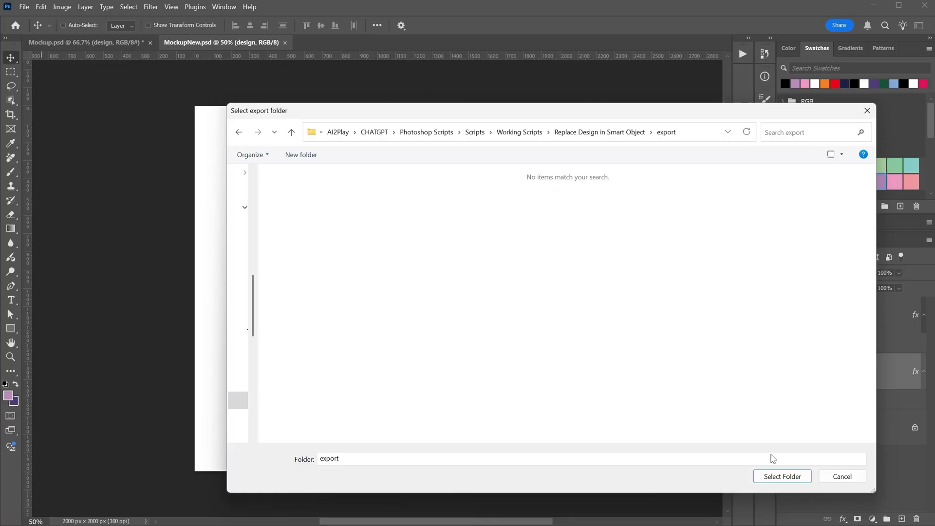
{"action": "left_click", "coordinate": [776, 476]}
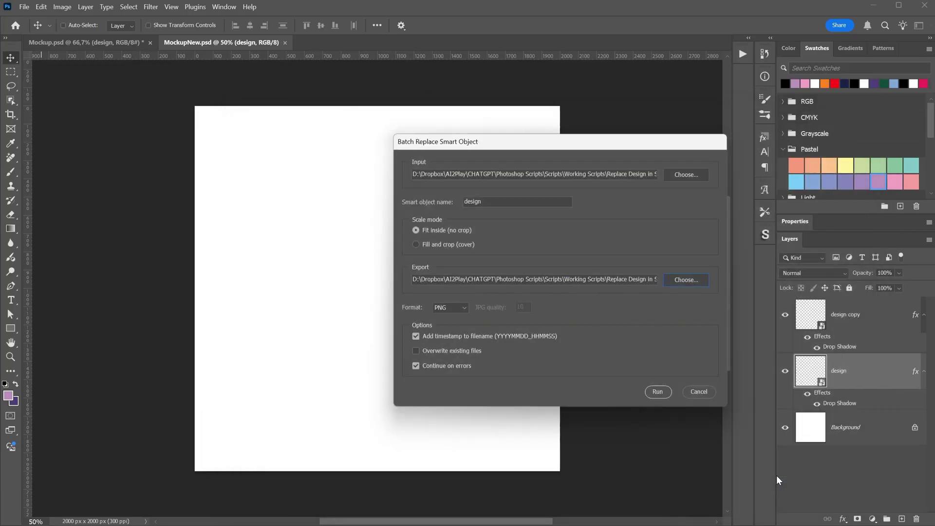
{"action": "left_click", "coordinate": [658, 392]}
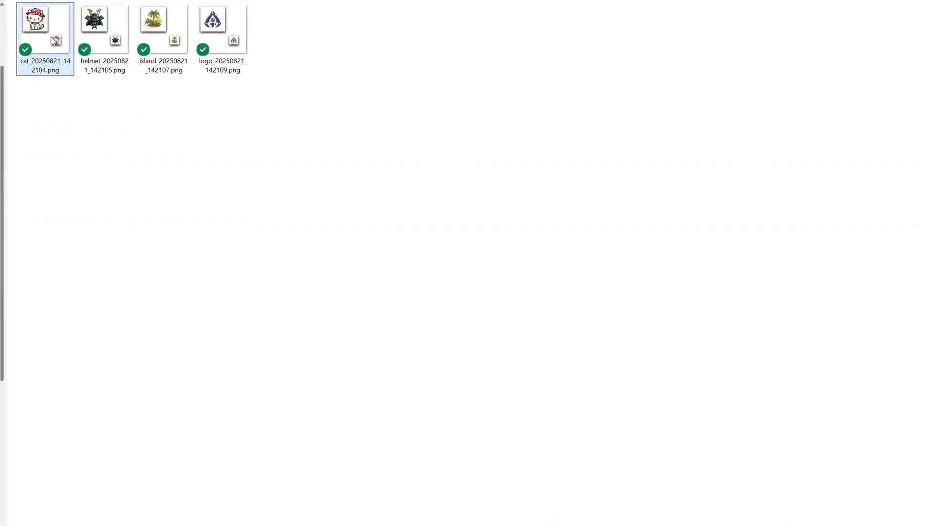
{"action": "double_click", "coordinate": [54, 38]}
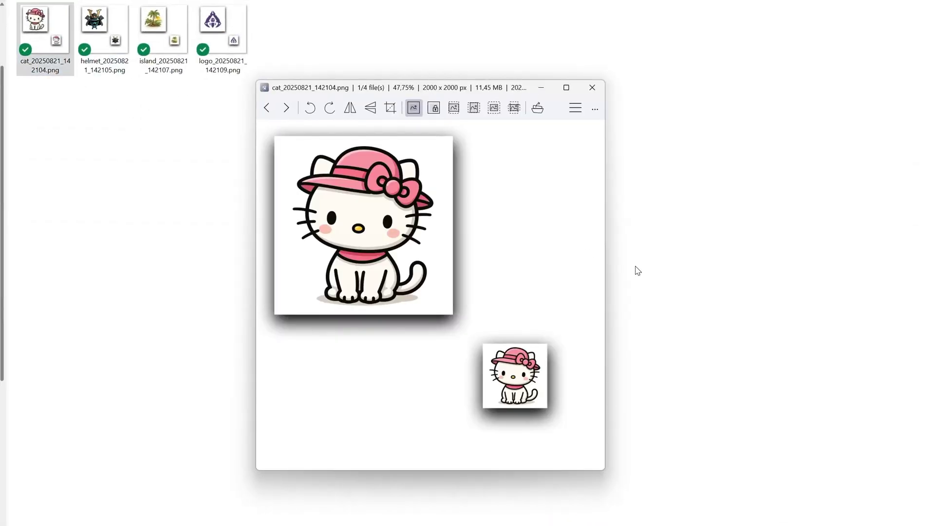
{"action": "key", "text": "Right"}
{"action": "key", "text": "Right"}
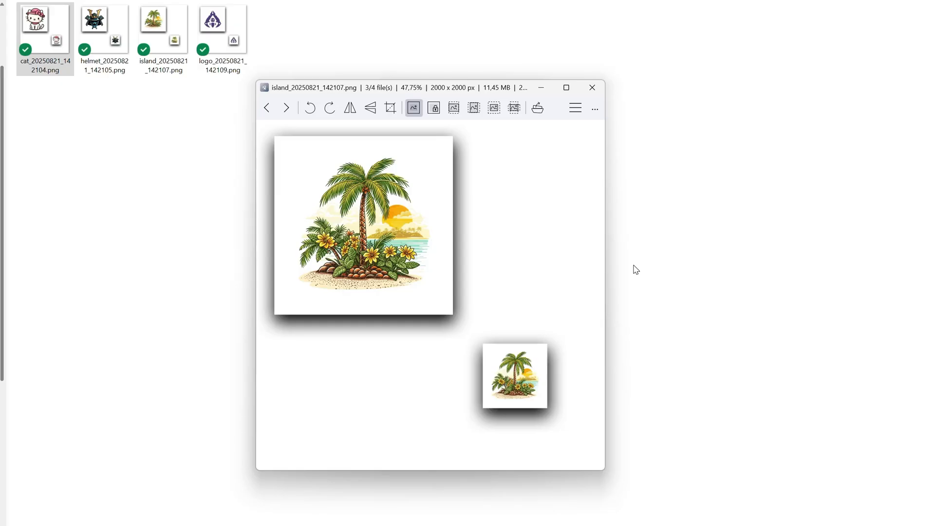
{"action": "key", "text": "Right"}
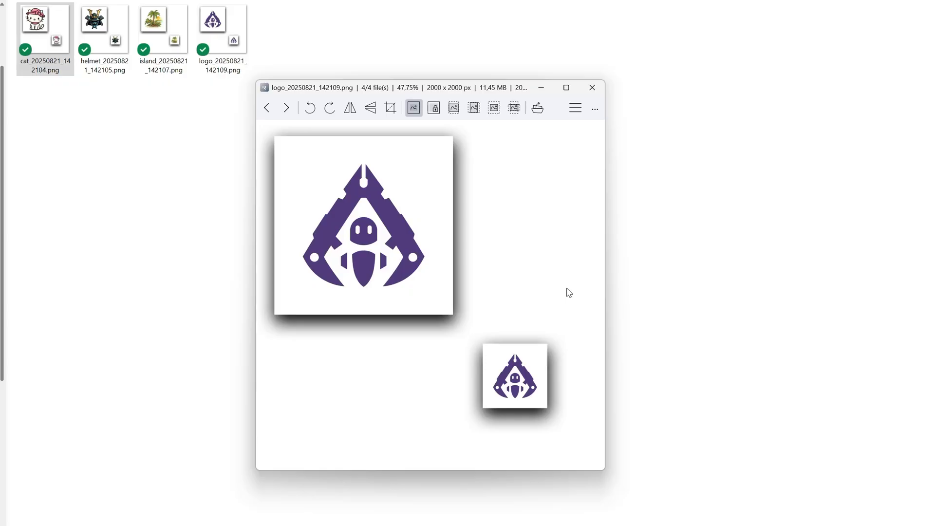
{"action": "left_click", "coordinate": [592, 91]}
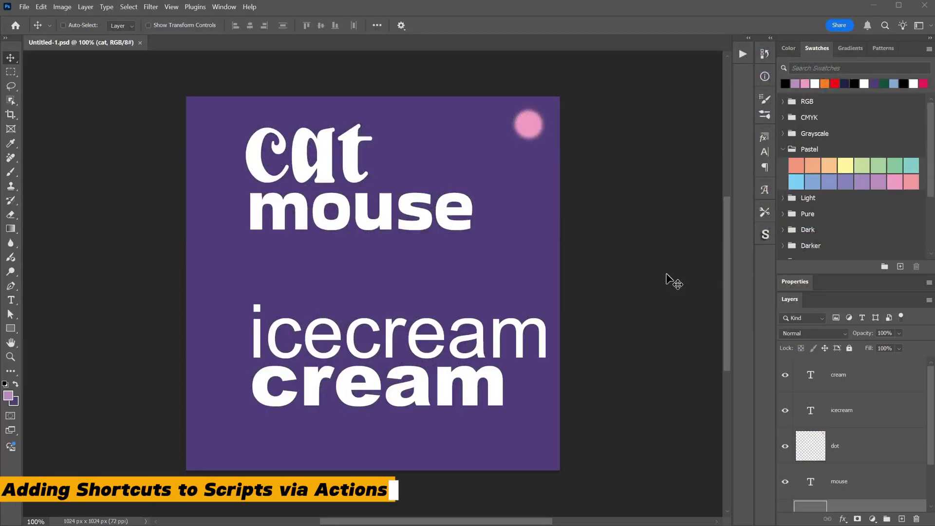
Step: Run List All Fonts in Document on the cat mouse poster, then open the Actions panel
{"action": "left_click", "coordinate": [24, 7]}
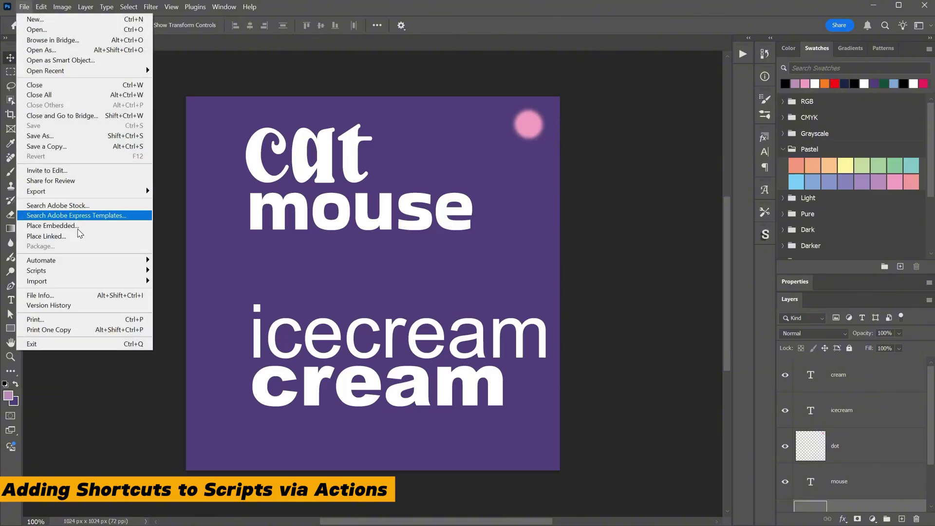
{"action": "mouse_move", "coordinate": [105, 274]}
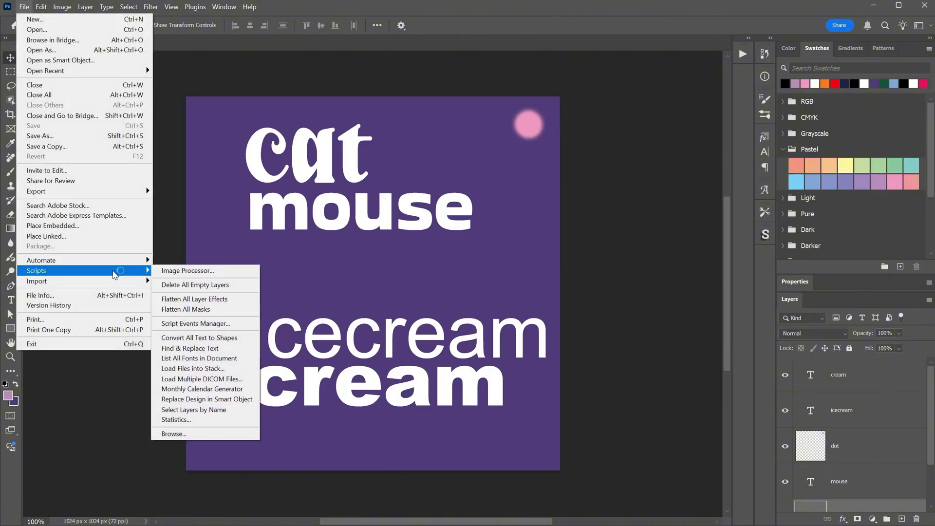
{"action": "left_click", "coordinate": [207, 362]}
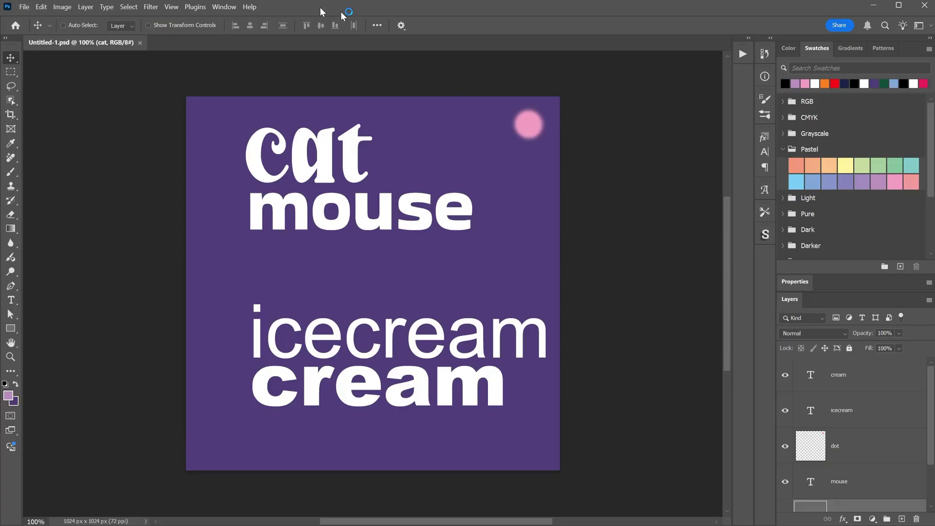
{"action": "left_click", "coordinate": [221, 8]}
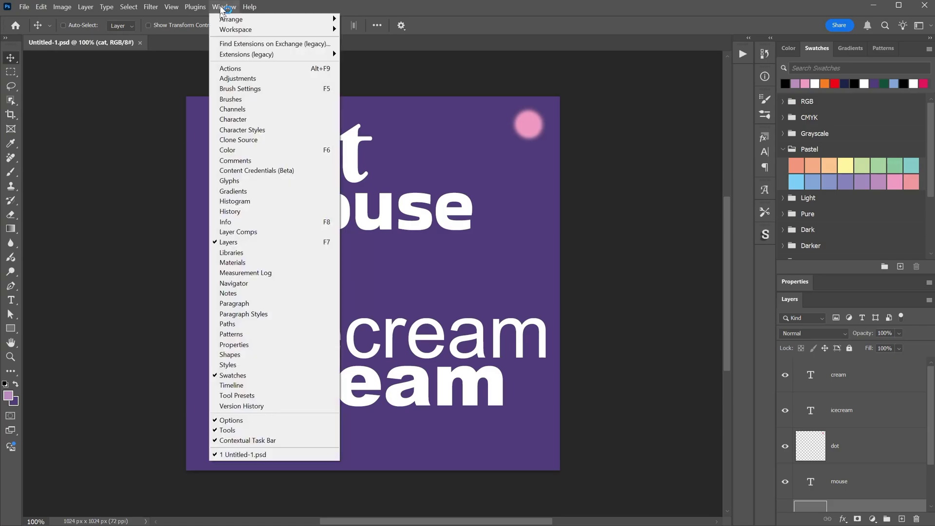
{"action": "left_click", "coordinate": [251, 71]}
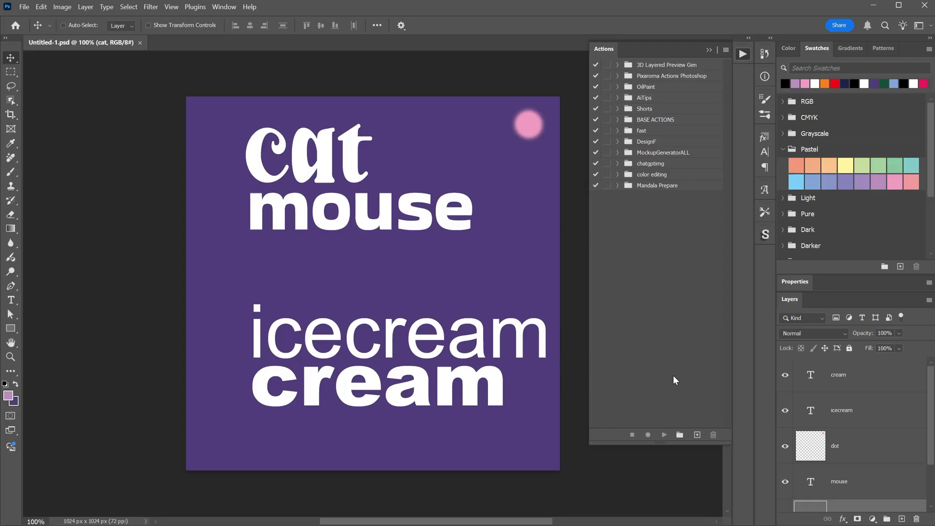
Step: Create a new action set named scripts
{"action": "left_click", "coordinate": [681, 435]}
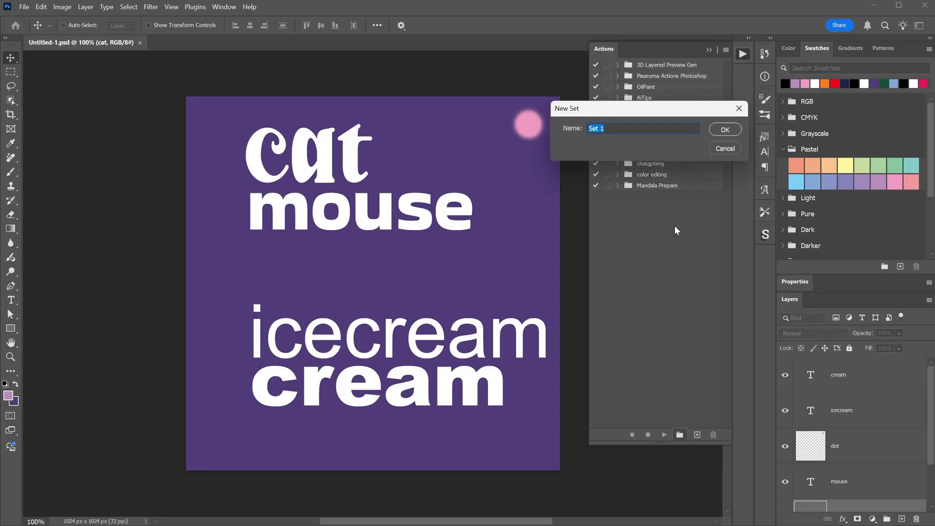
{"action": "type", "text": "scripts"}
{"action": "key", "text": "Return"}
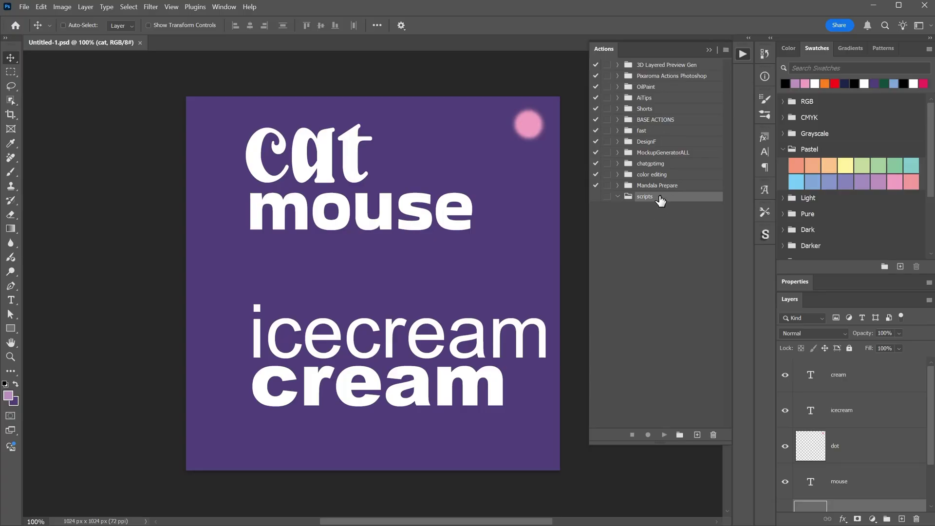
Step: Add a new action named 'show all fonts' in the scripts set with shortcut Shift+F8
{"action": "left_click", "coordinate": [697, 435]}
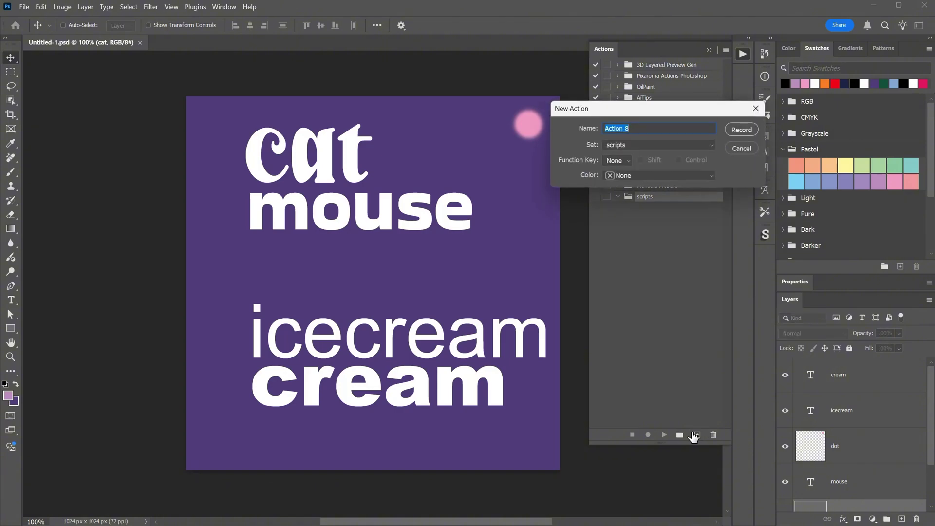
{"action": "type", "text": "show all fonts"}
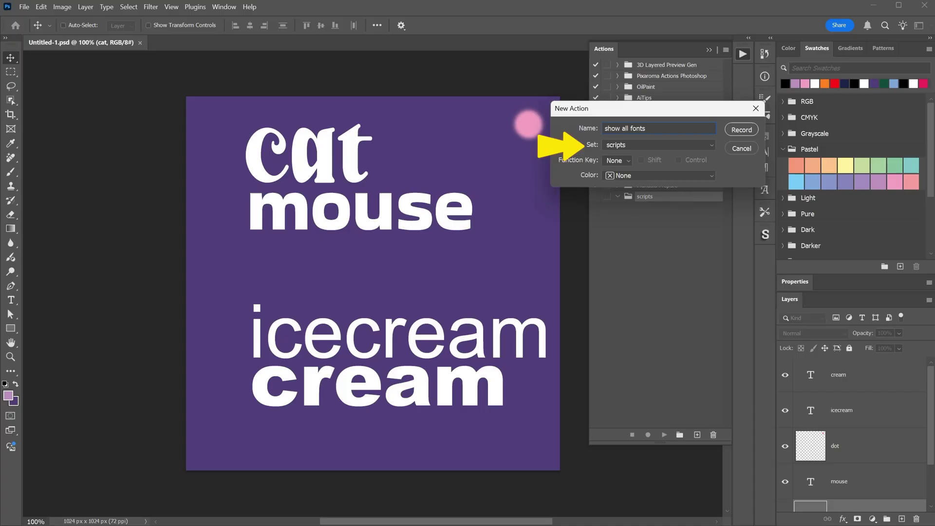
{"action": "left_click", "coordinate": [619, 162]}
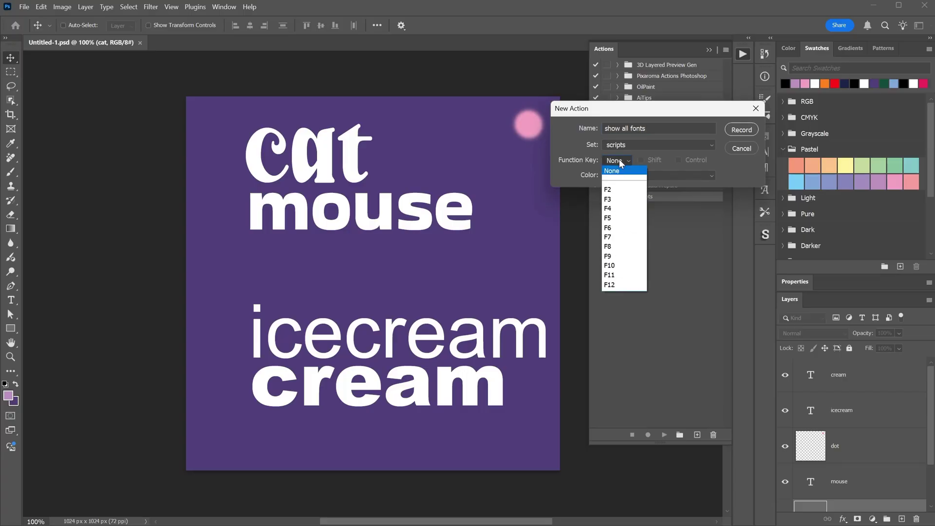
{"action": "left_click", "coordinate": [609, 246]}
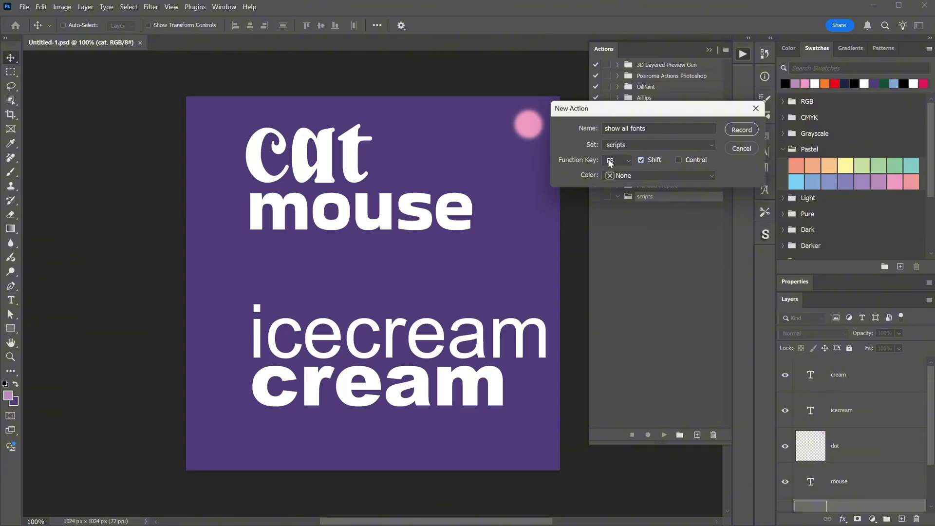
Step: Record a run of the List All Fonts in Document script as the action's step, then stop recording
{"action": "left_click", "coordinate": [736, 131]}
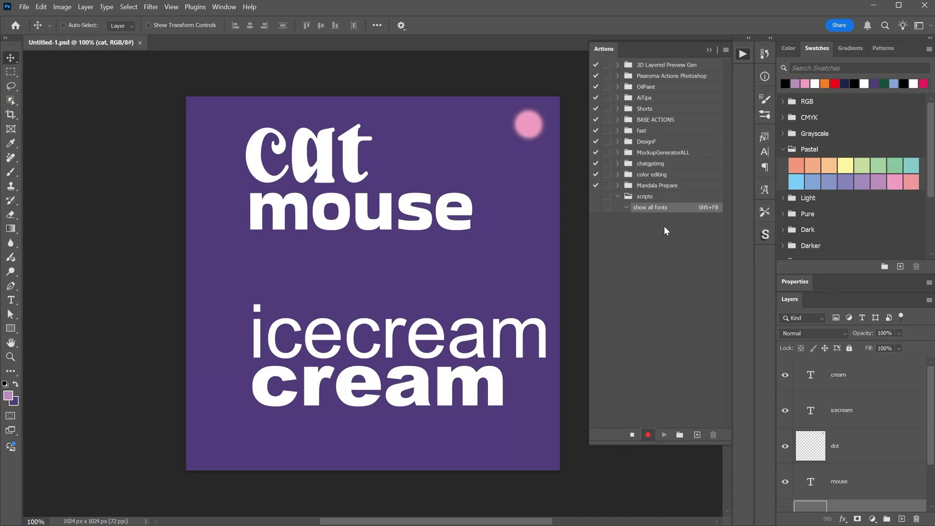
{"action": "left_click", "coordinate": [16, 8]}
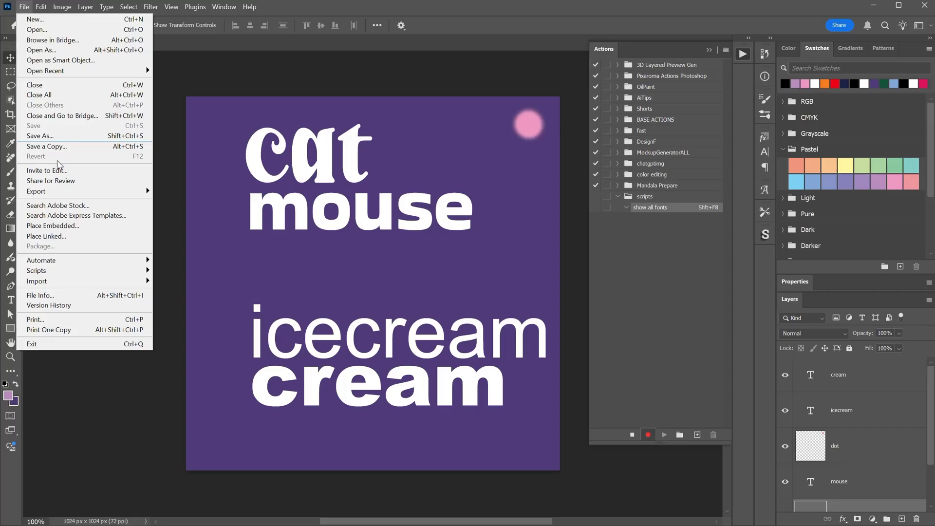
{"action": "mouse_move", "coordinate": [108, 277]}
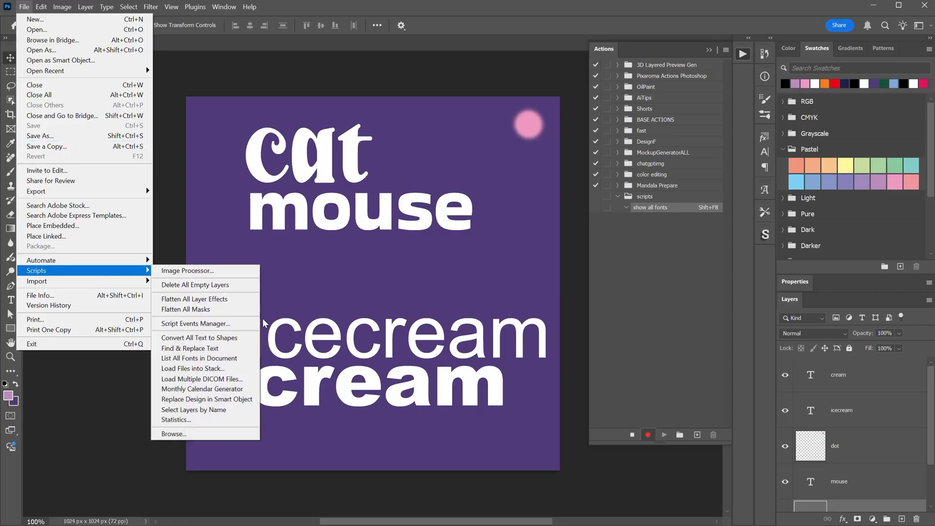
{"action": "left_click", "coordinate": [219, 363]}
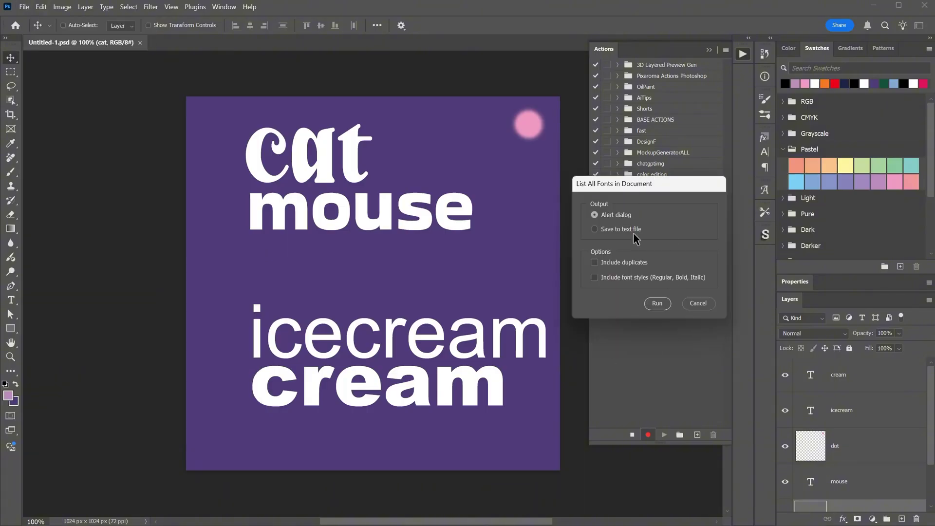
{"action": "left_click", "coordinate": [654, 303]}
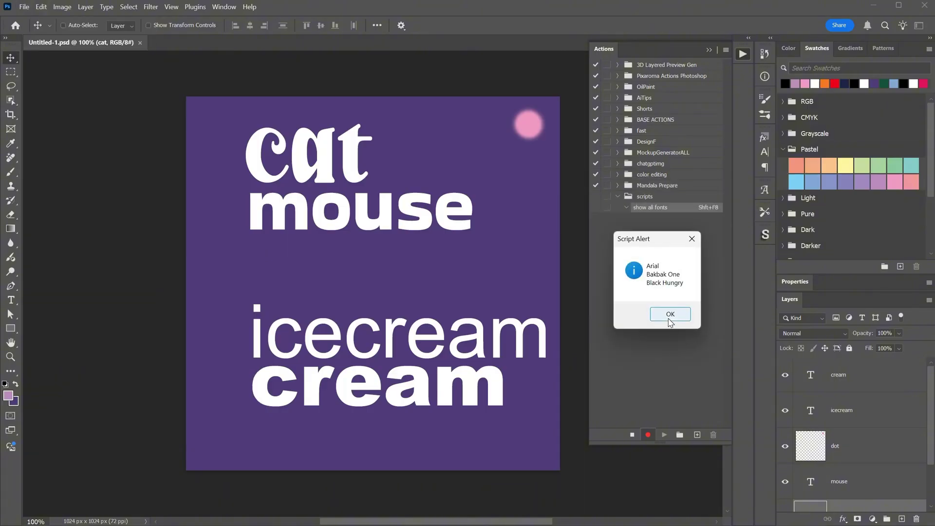
{"action": "left_click", "coordinate": [667, 316]}
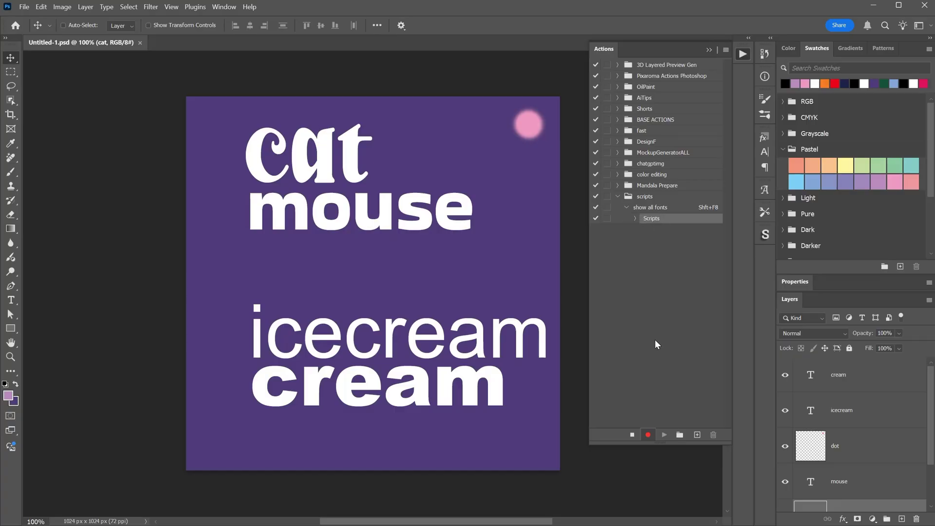
{"action": "left_click", "coordinate": [632, 435]}
{"action": "left_click", "coordinate": [632, 435]}
{"action": "left_click", "coordinate": [626, 207]}
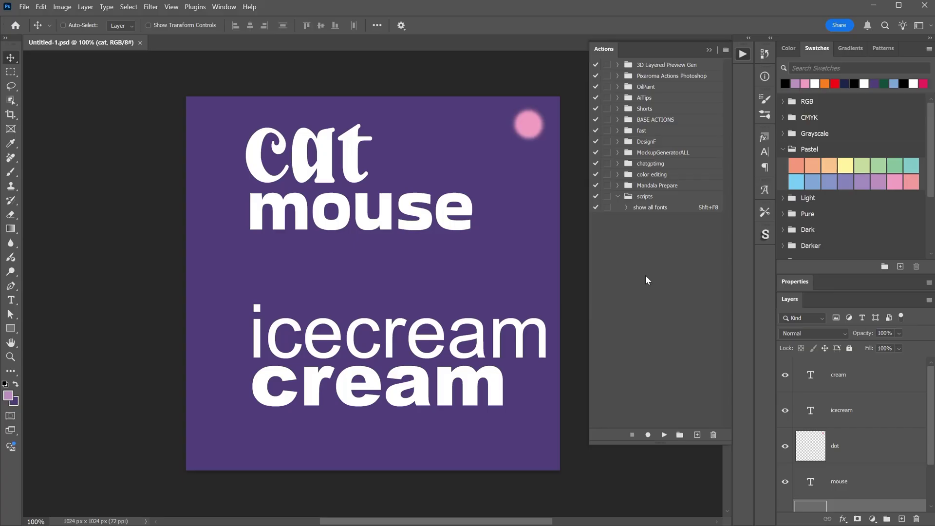
{"action": "left_click", "coordinate": [678, 213]}
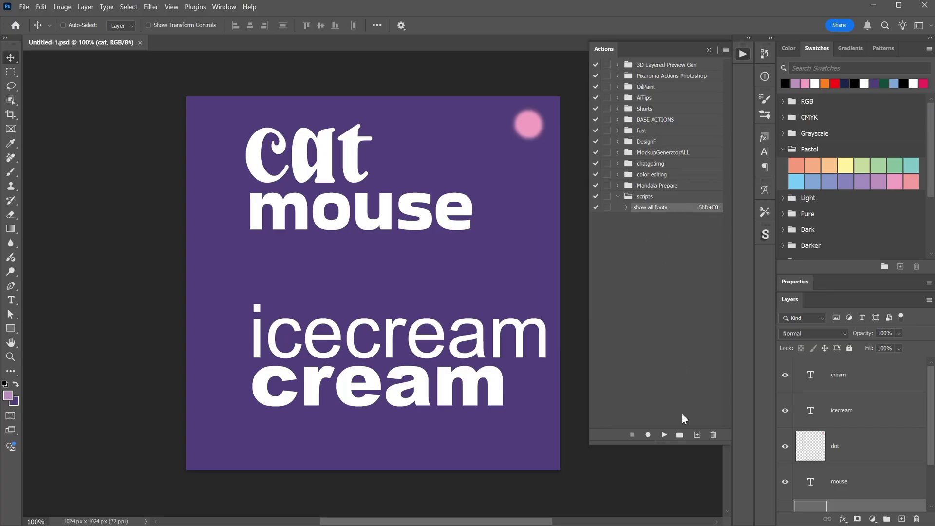
{"action": "left_click", "coordinate": [664, 435]}
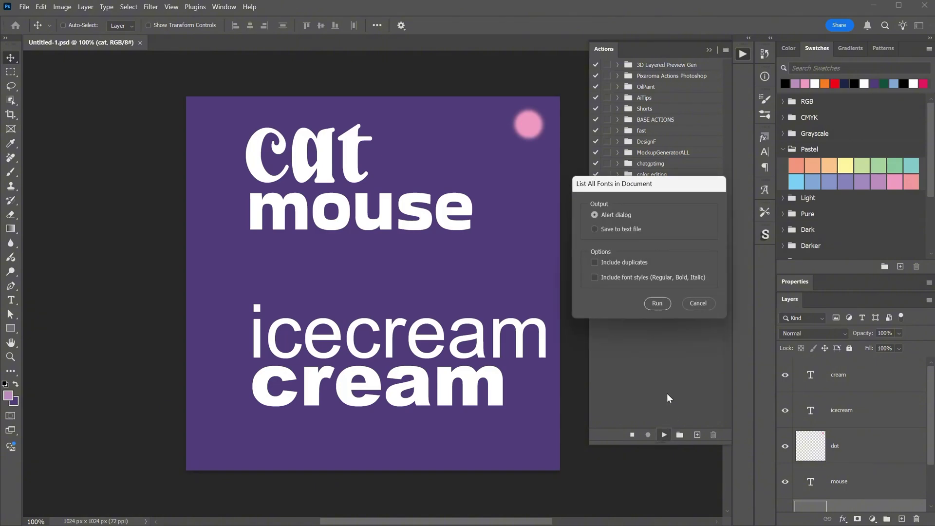
{"action": "left_click", "coordinate": [657, 303]}
{"action": "left_click", "coordinate": [671, 315]}
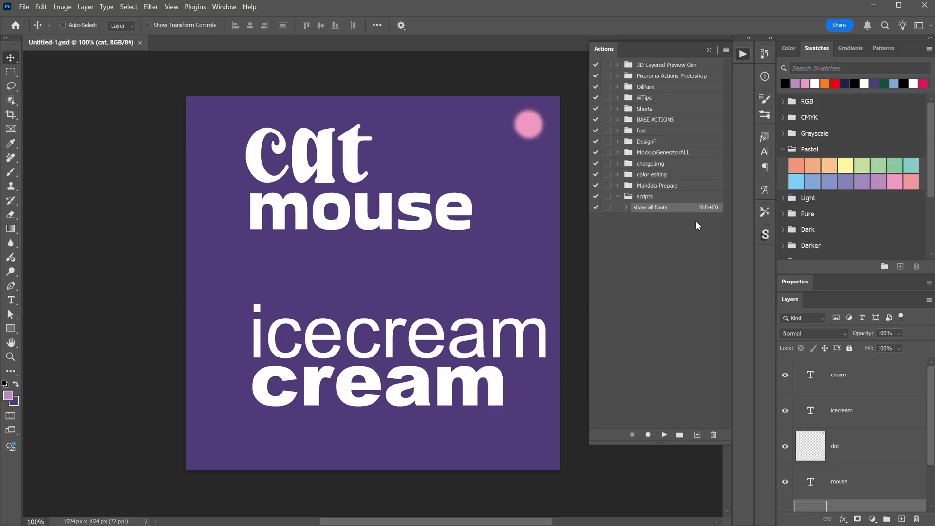
{"action": "key", "text": "shift+F8"}
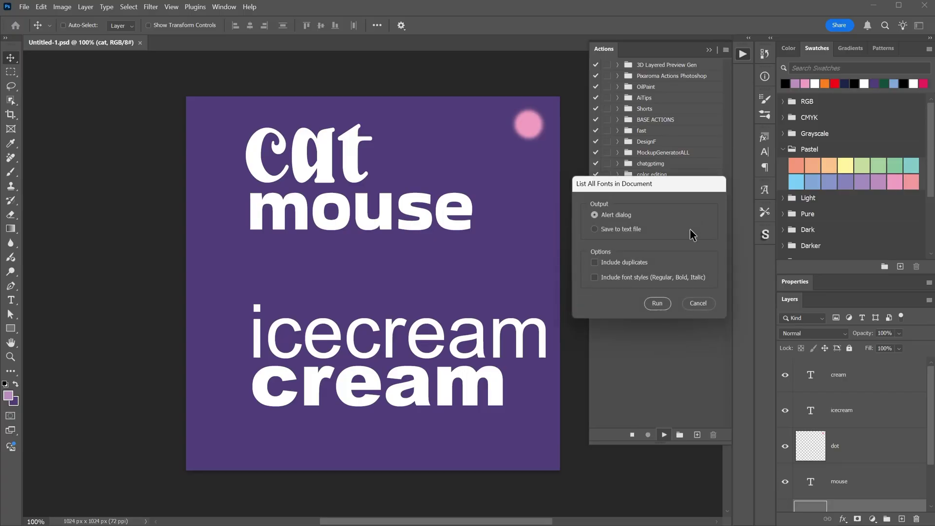
{"action": "left_click", "coordinate": [658, 304]}
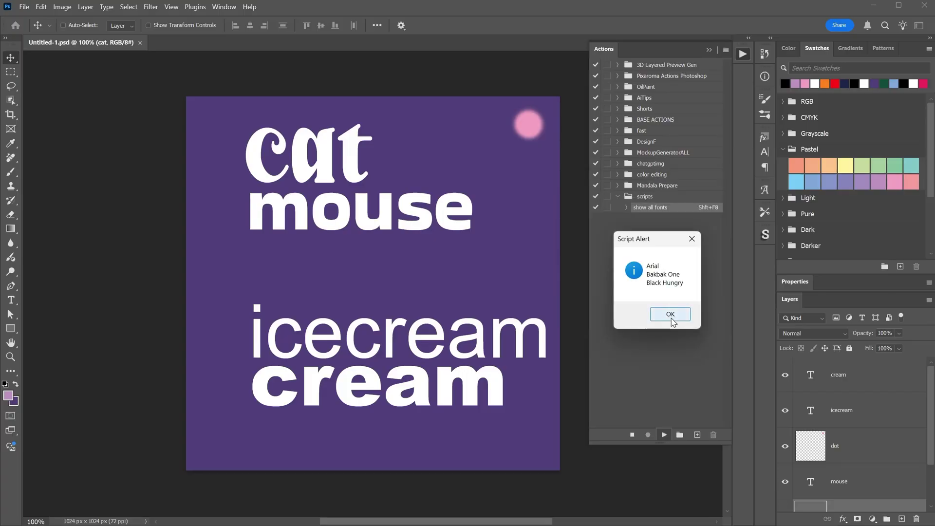
{"action": "left_click", "coordinate": [670, 315]}
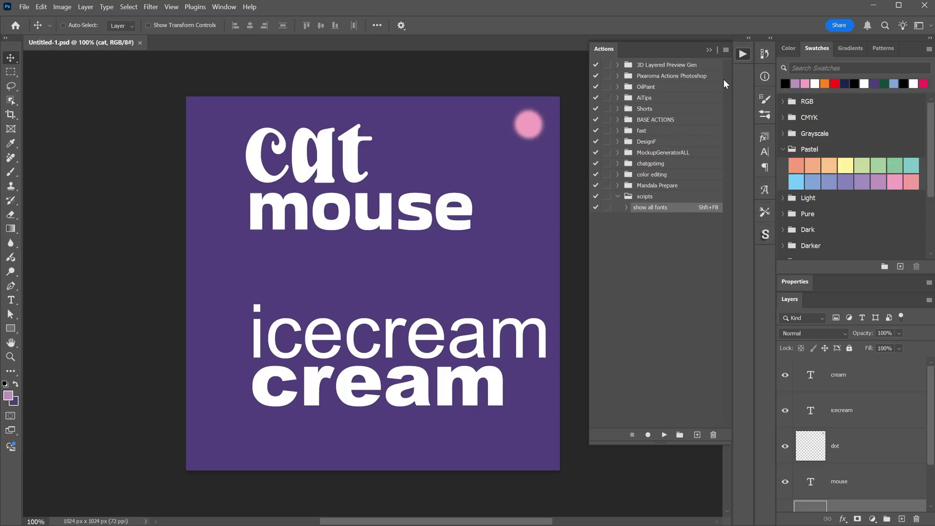
Step: Rename the show all fonts action to 'List All Fonts' in Action Options
{"action": "left_click", "coordinate": [726, 50]}
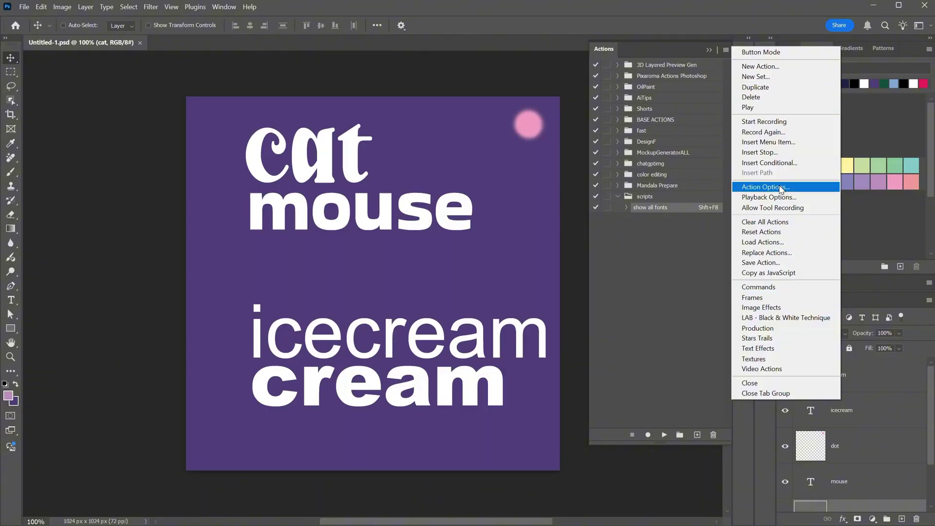
{"action": "left_click", "coordinate": [763, 187]}
{"action": "type", "text": "List All Fonts"}
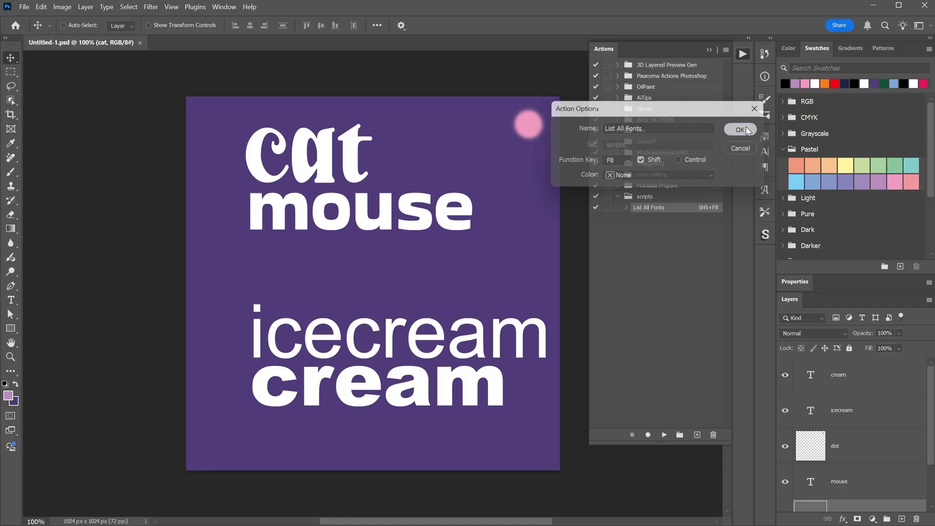
Step: With the scripts set selected, turn on Button Mode for the Actions panel, then return to list view
{"action": "left_click", "coordinate": [661, 197]}
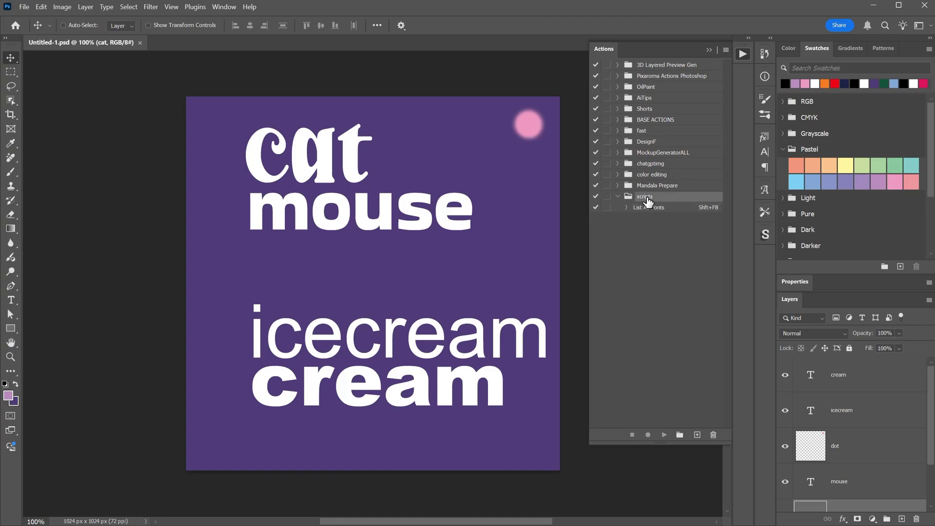
{"action": "left_click", "coordinate": [726, 51]}
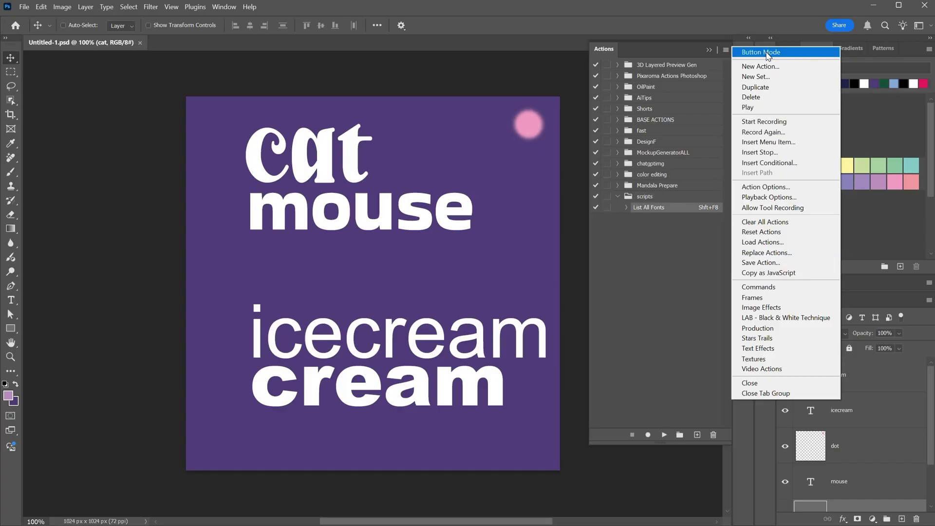
{"action": "left_click", "coordinate": [761, 53]}
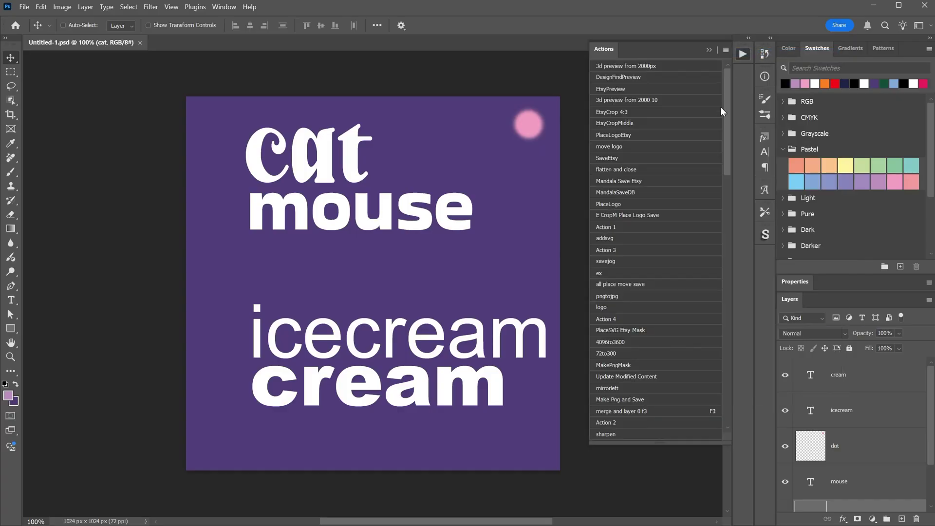
{"action": "left_click_drag", "start_coordinate": [726, 114], "coordinate": [735, 84]}
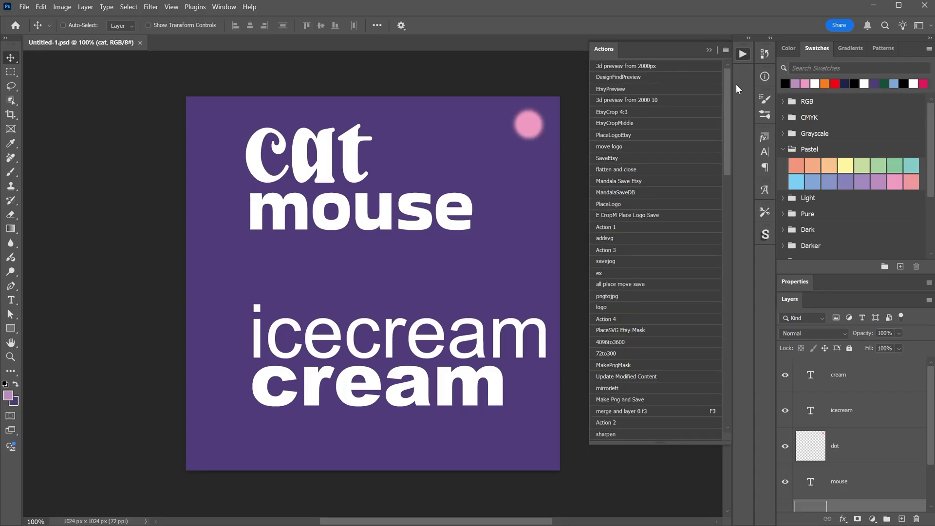
{"action": "left_click", "coordinate": [725, 50]}
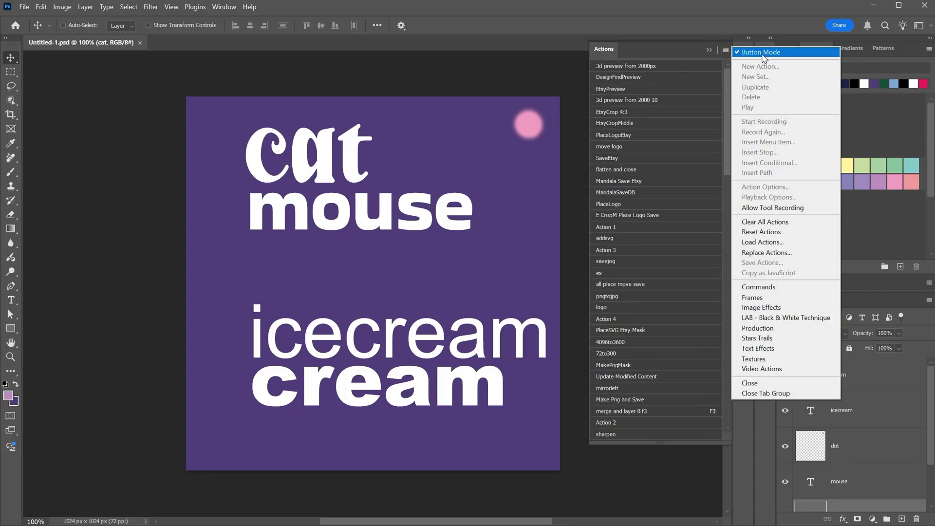
{"action": "left_click", "coordinate": [762, 54]}
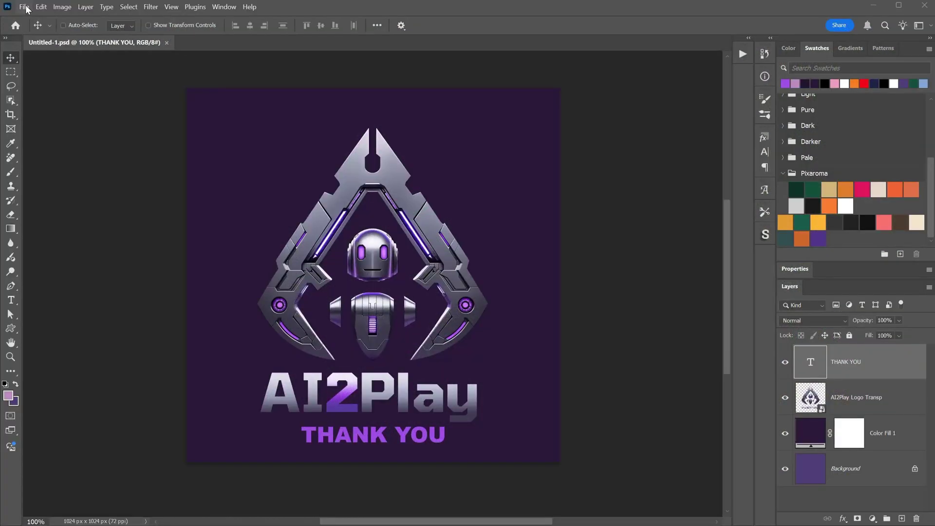
{"action": "left_click", "coordinate": [25, 7]}
{"action": "mouse_move", "coordinate": [115, 271]}
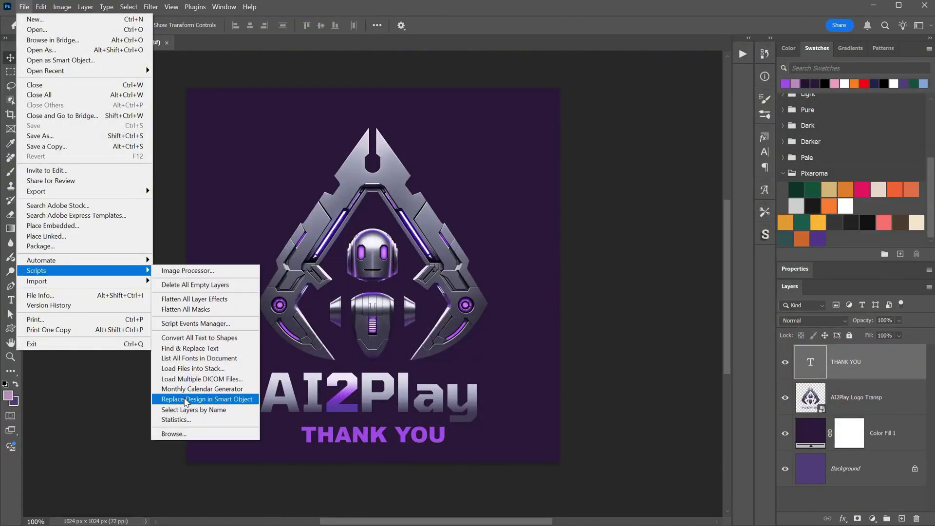
{"action": "left_click", "coordinate": [195, 434]}
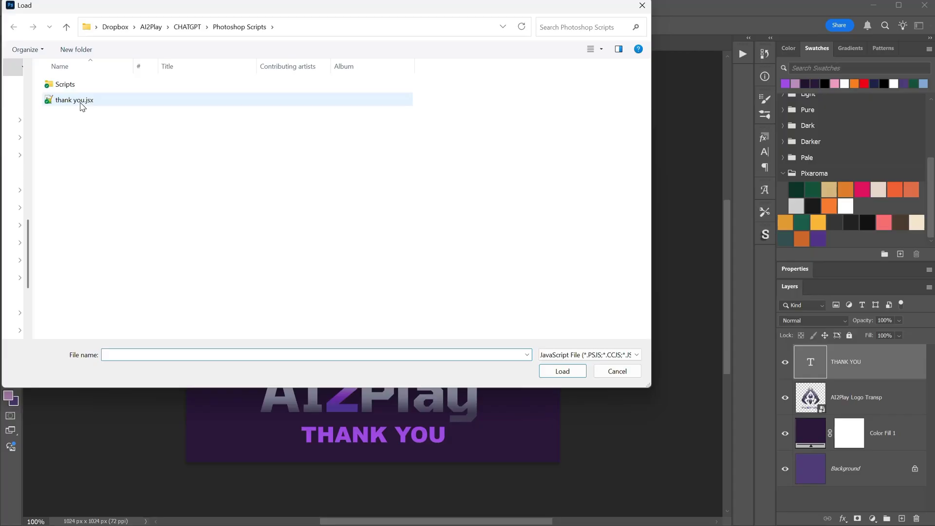
{"action": "double_click", "coordinate": [81, 102]}
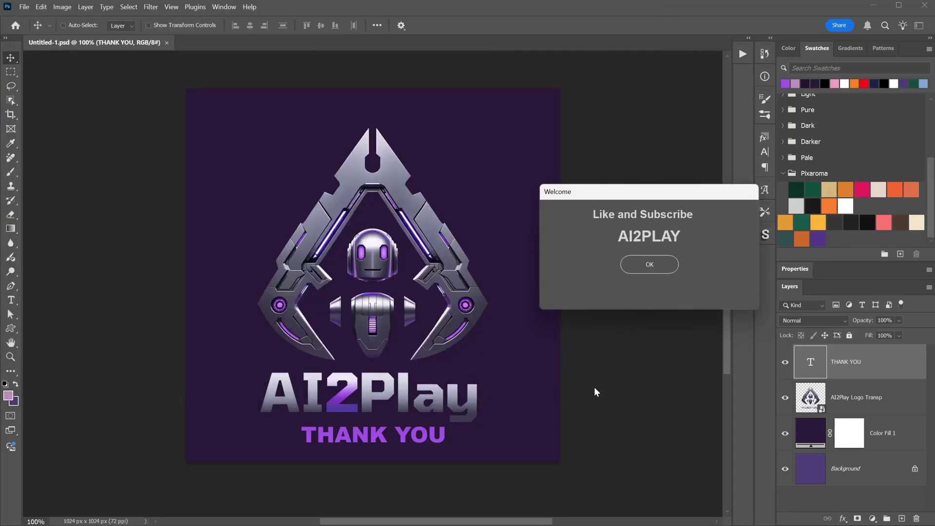
{"action": "left_click", "coordinate": [643, 270]}
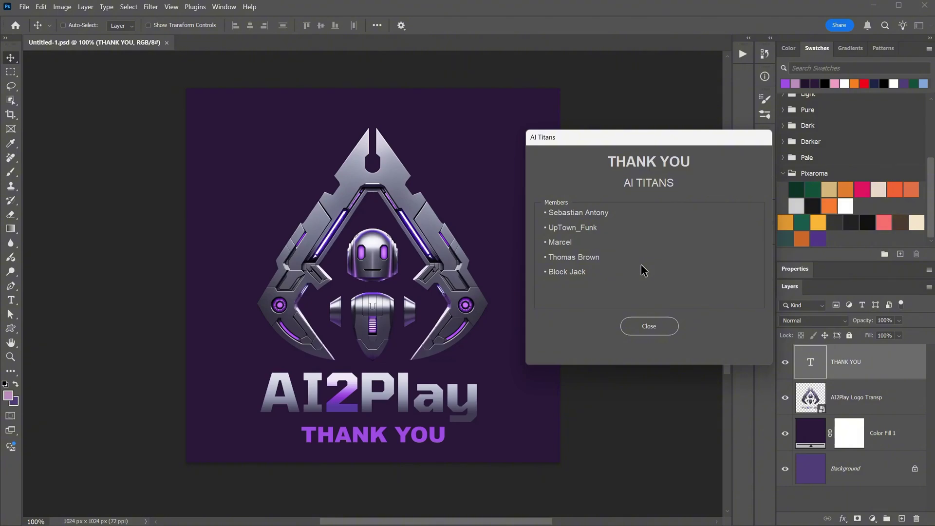
{"action": "left_click", "coordinate": [649, 327]}
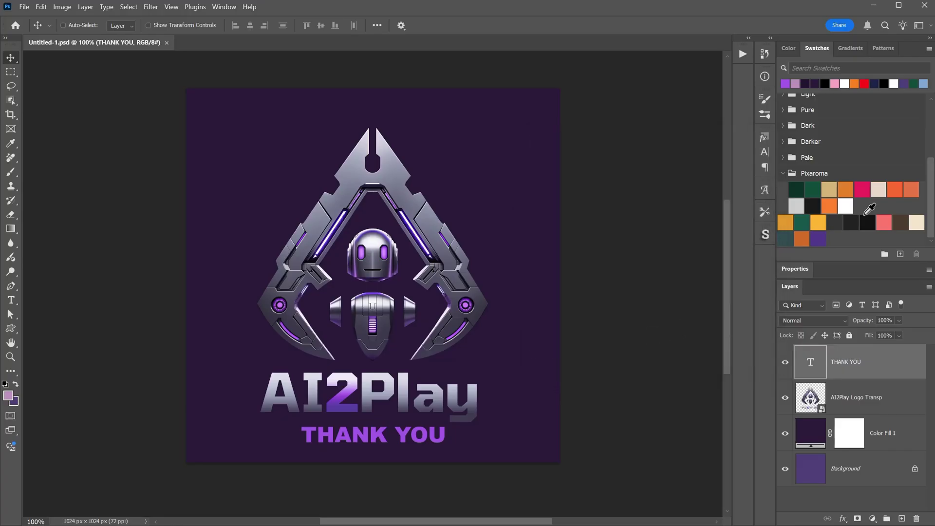